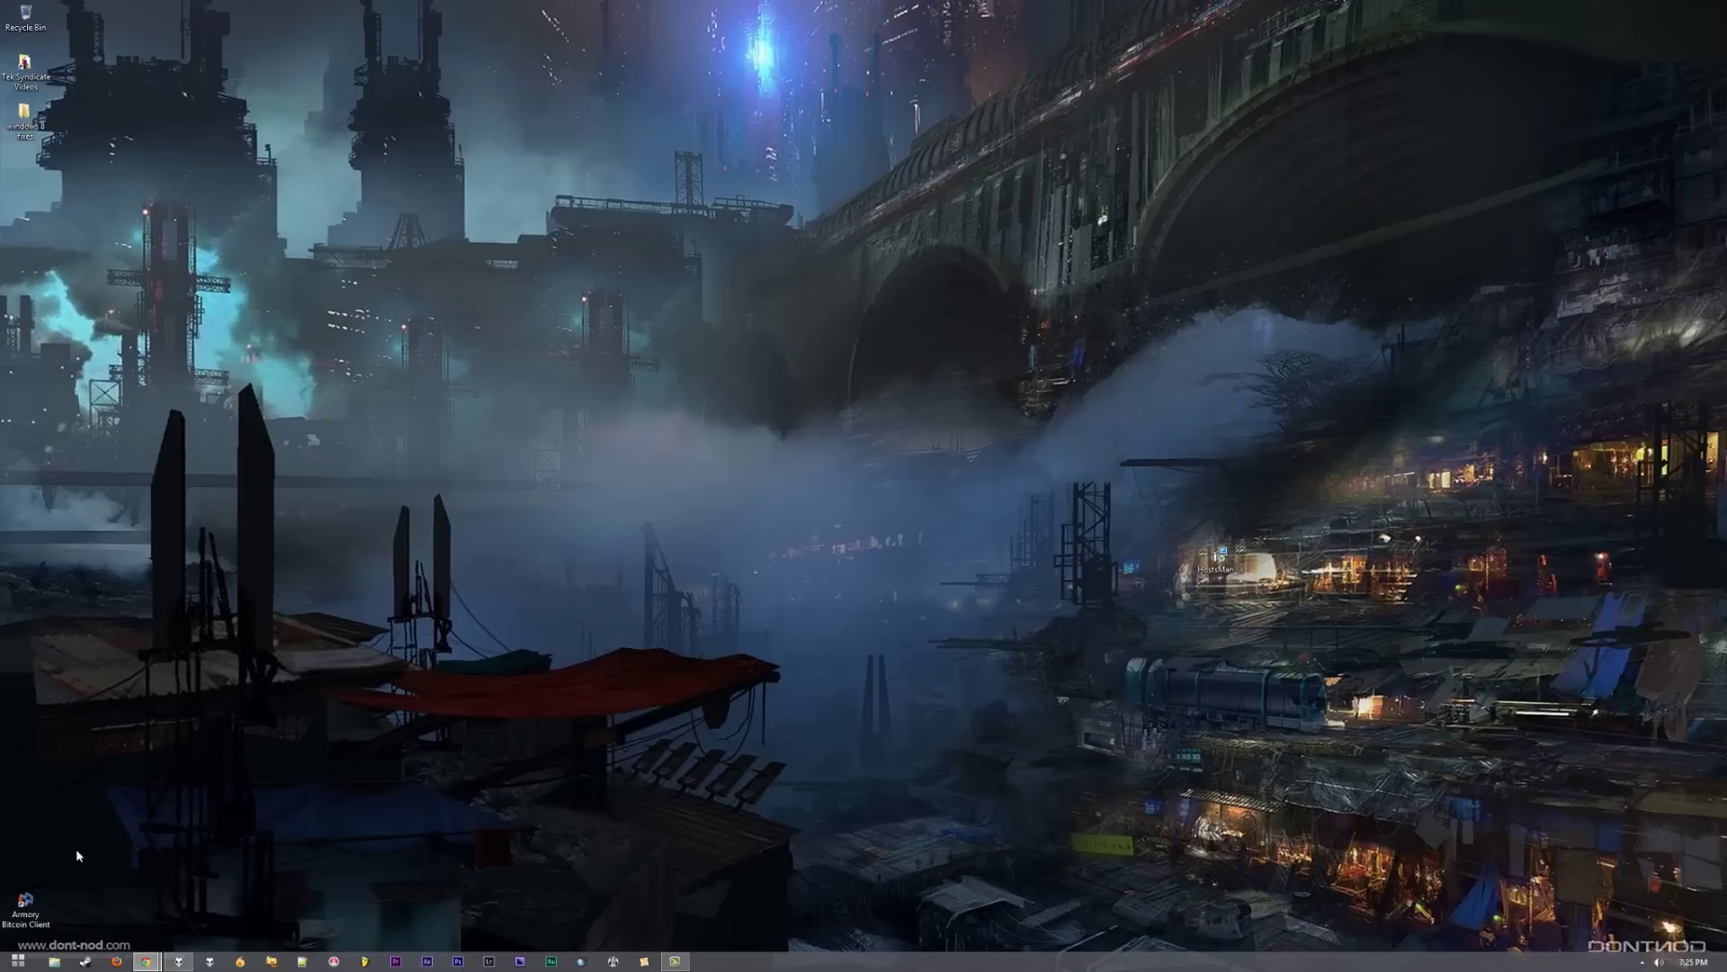
Open and close the StartIsBack Start menu twice, then switch to the full-screen Start screen.
{"action": "left_click", "coordinate": [27, 964]}
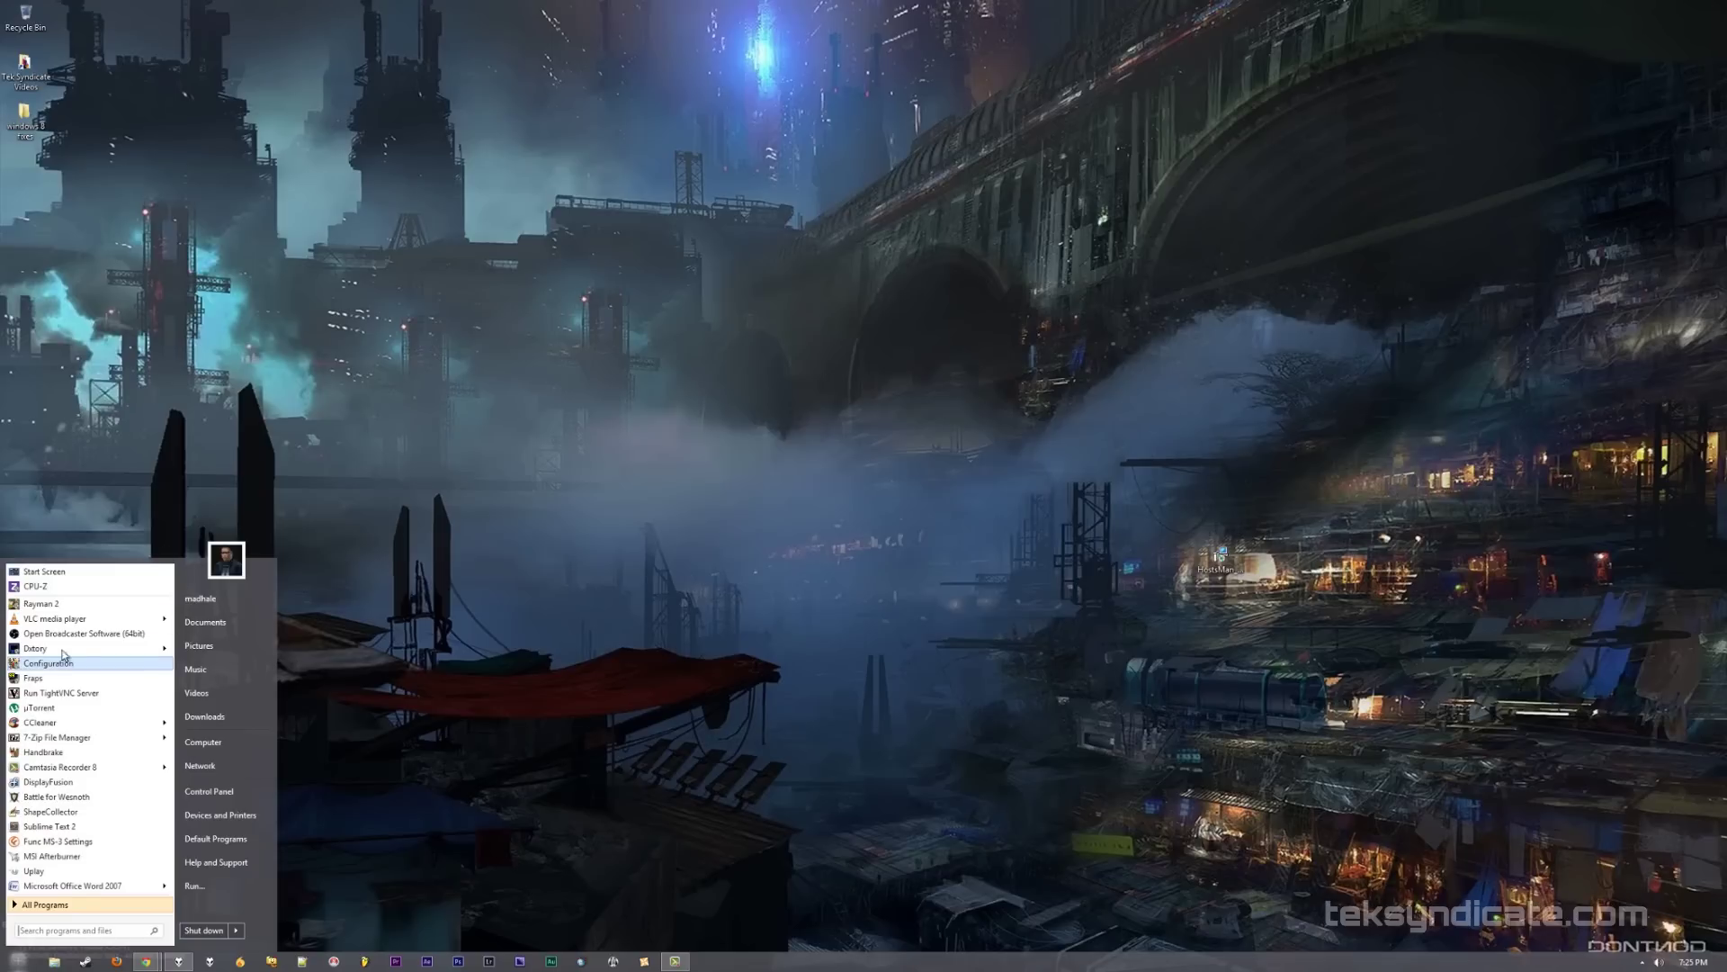
{"action": "left_click", "coordinate": [742, 759]}
{"action": "key", "text": "super"}
{"action": "left_click", "coordinate": [623, 727]}
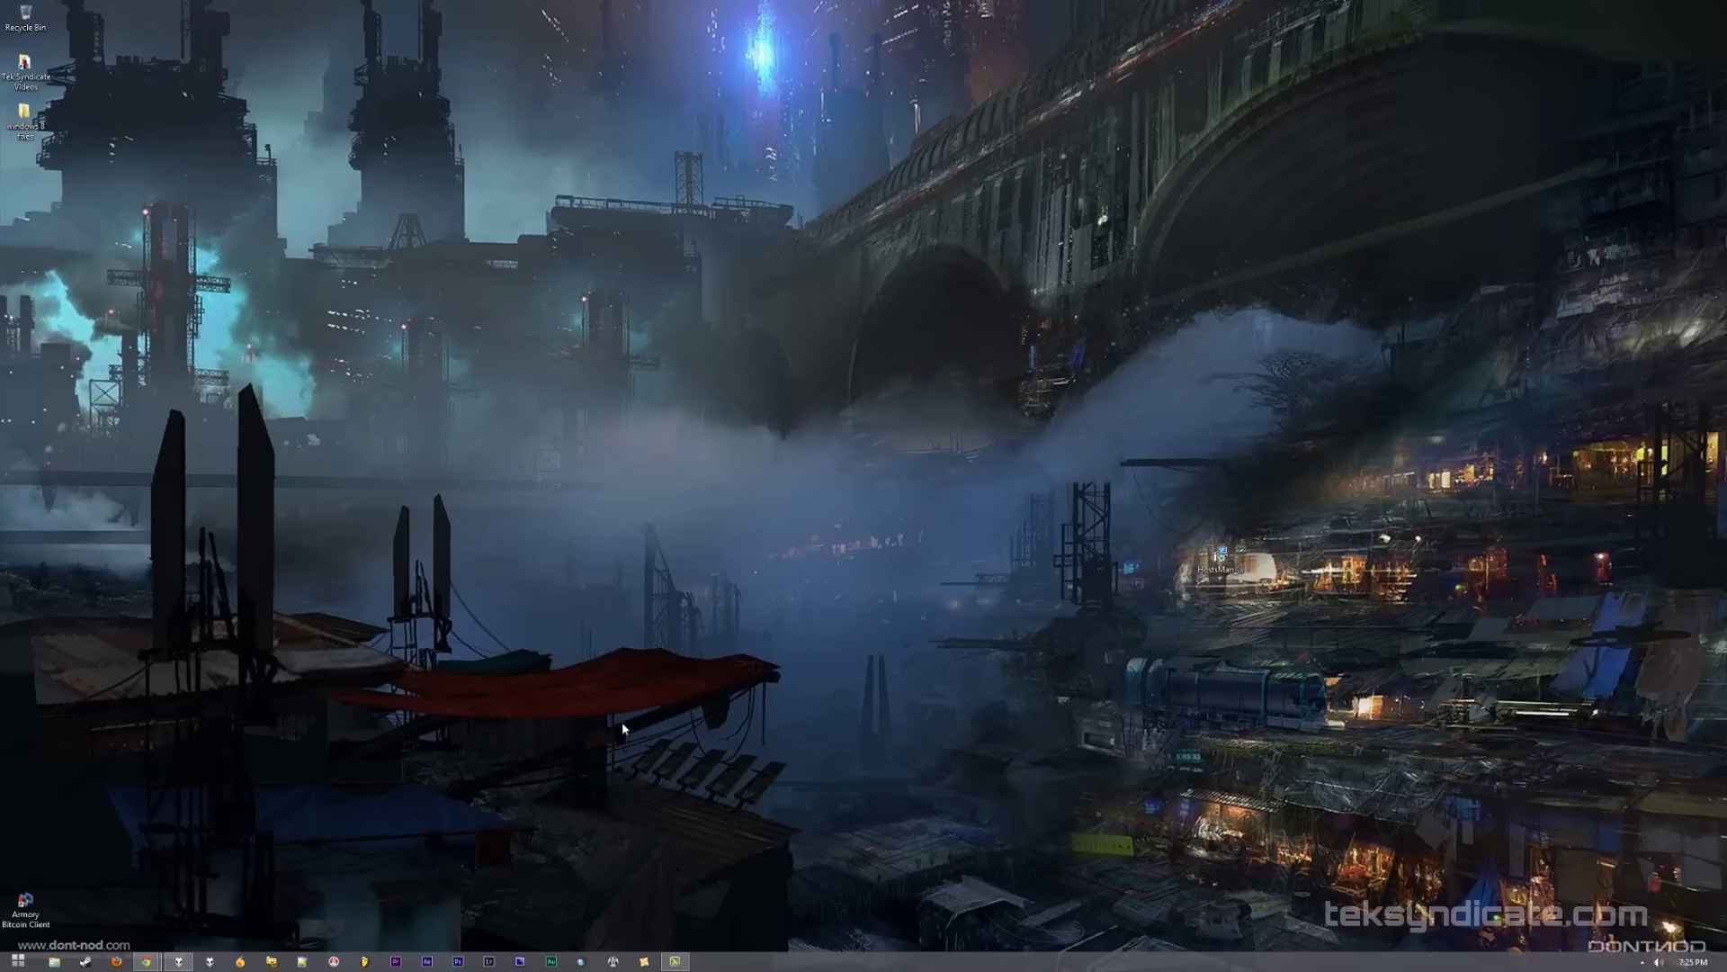
{"action": "key", "text": "super"}
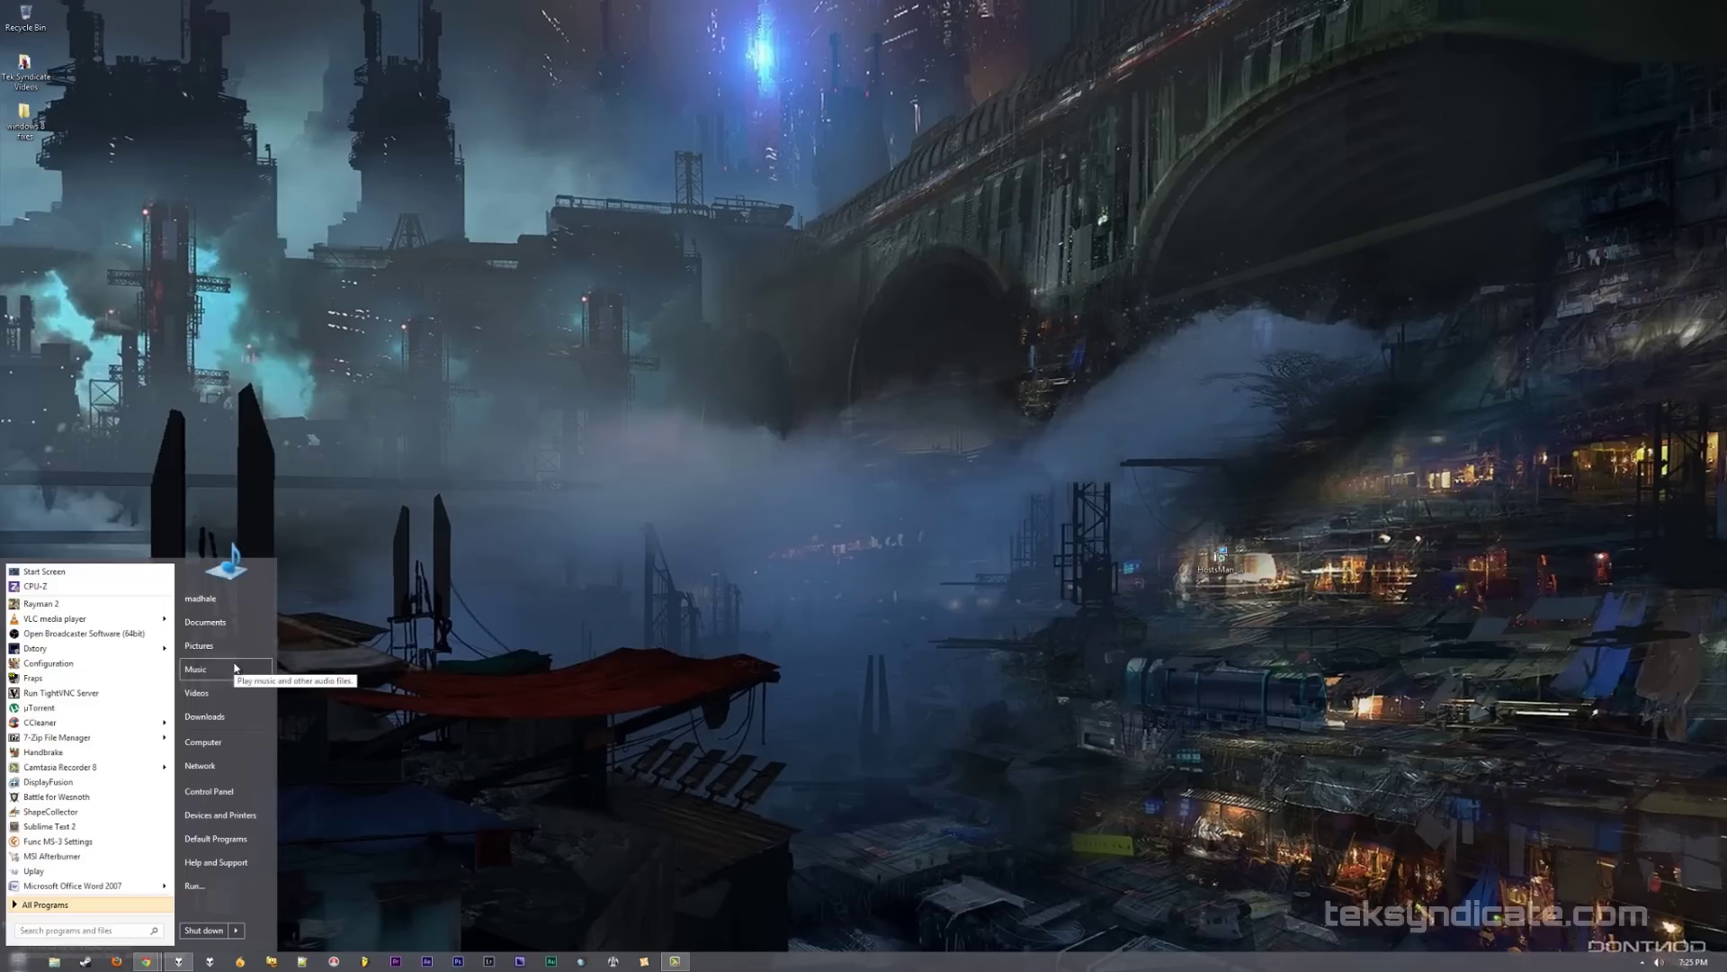
{"action": "key", "text": "shift+super"}
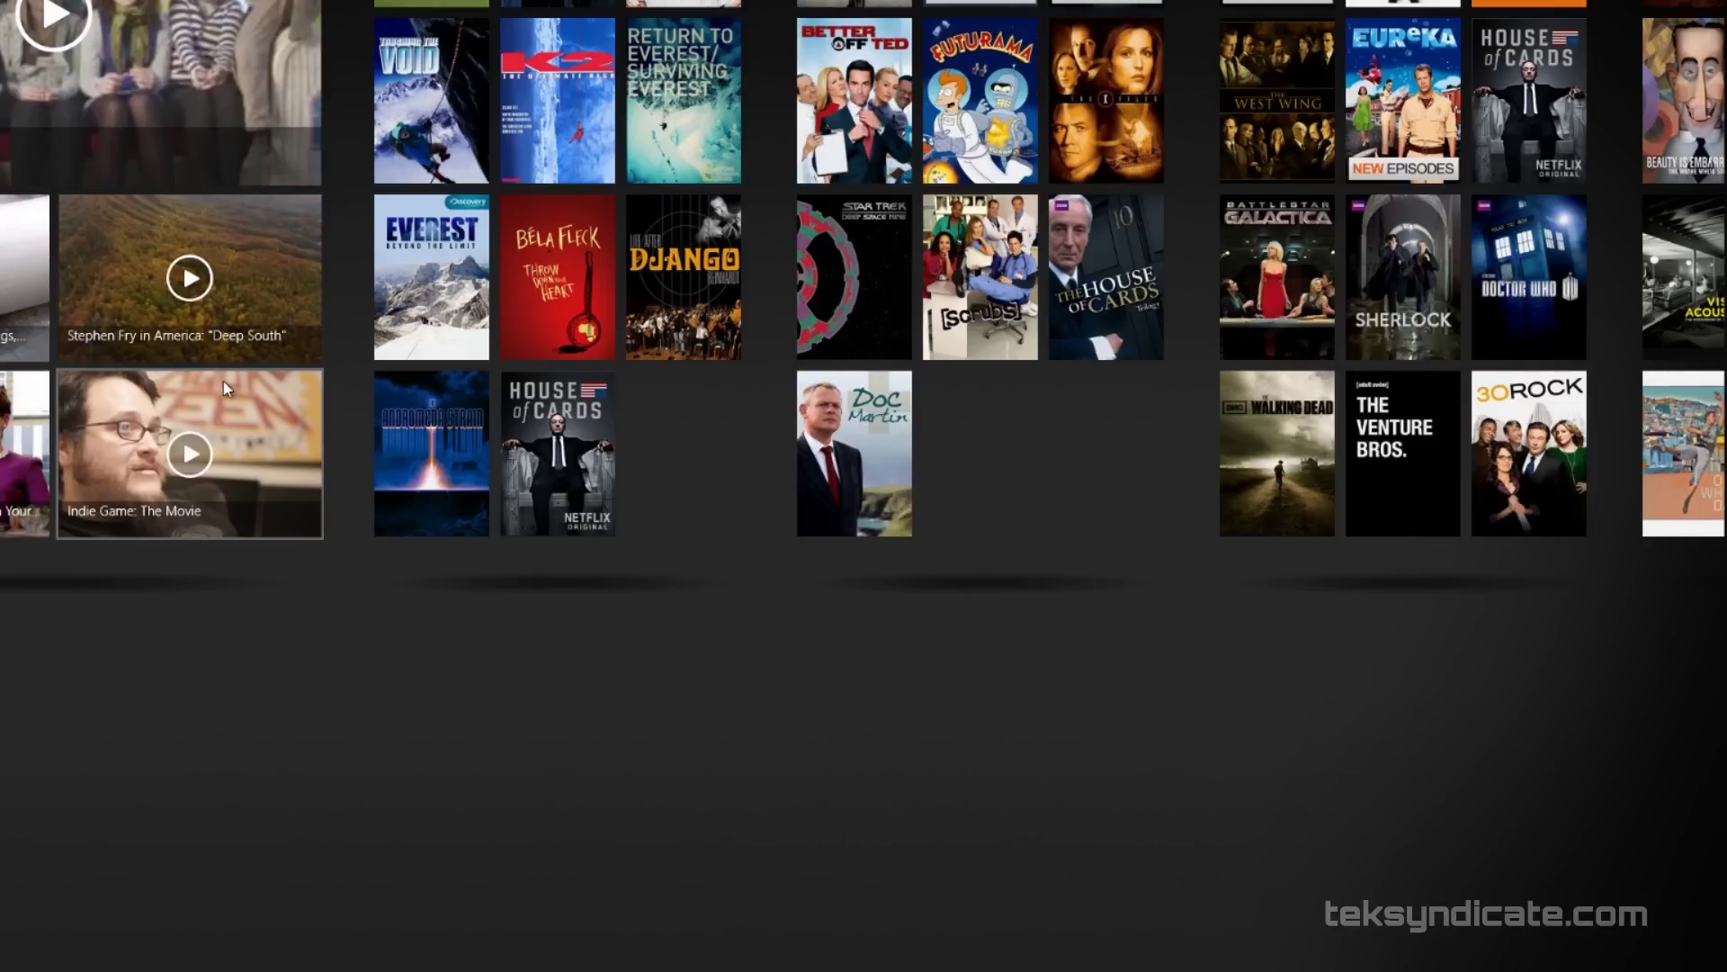
Scroll up and down through the Netflix browse grid, then return to the Start screen.
{"action": "scroll", "coordinate": [991, 718], "scroll_direction": "down", "scroll_amount": 3}
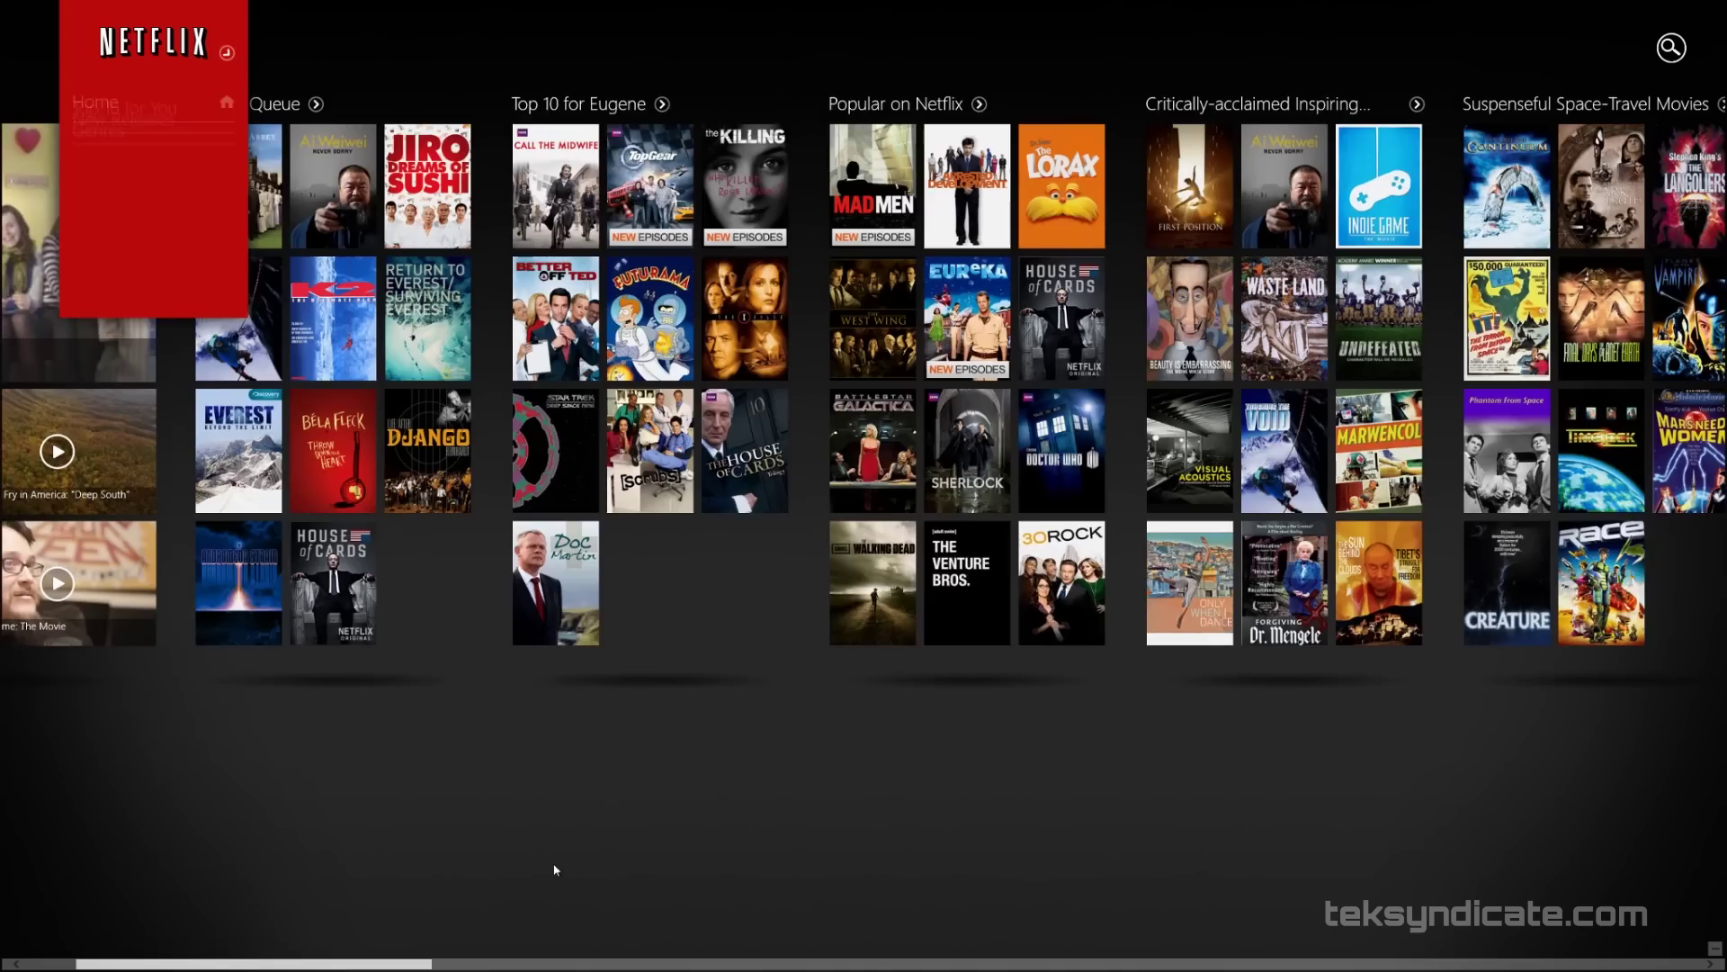
{"action": "scroll", "coordinate": [528, 816], "scroll_direction": "up", "scroll_amount": 3}
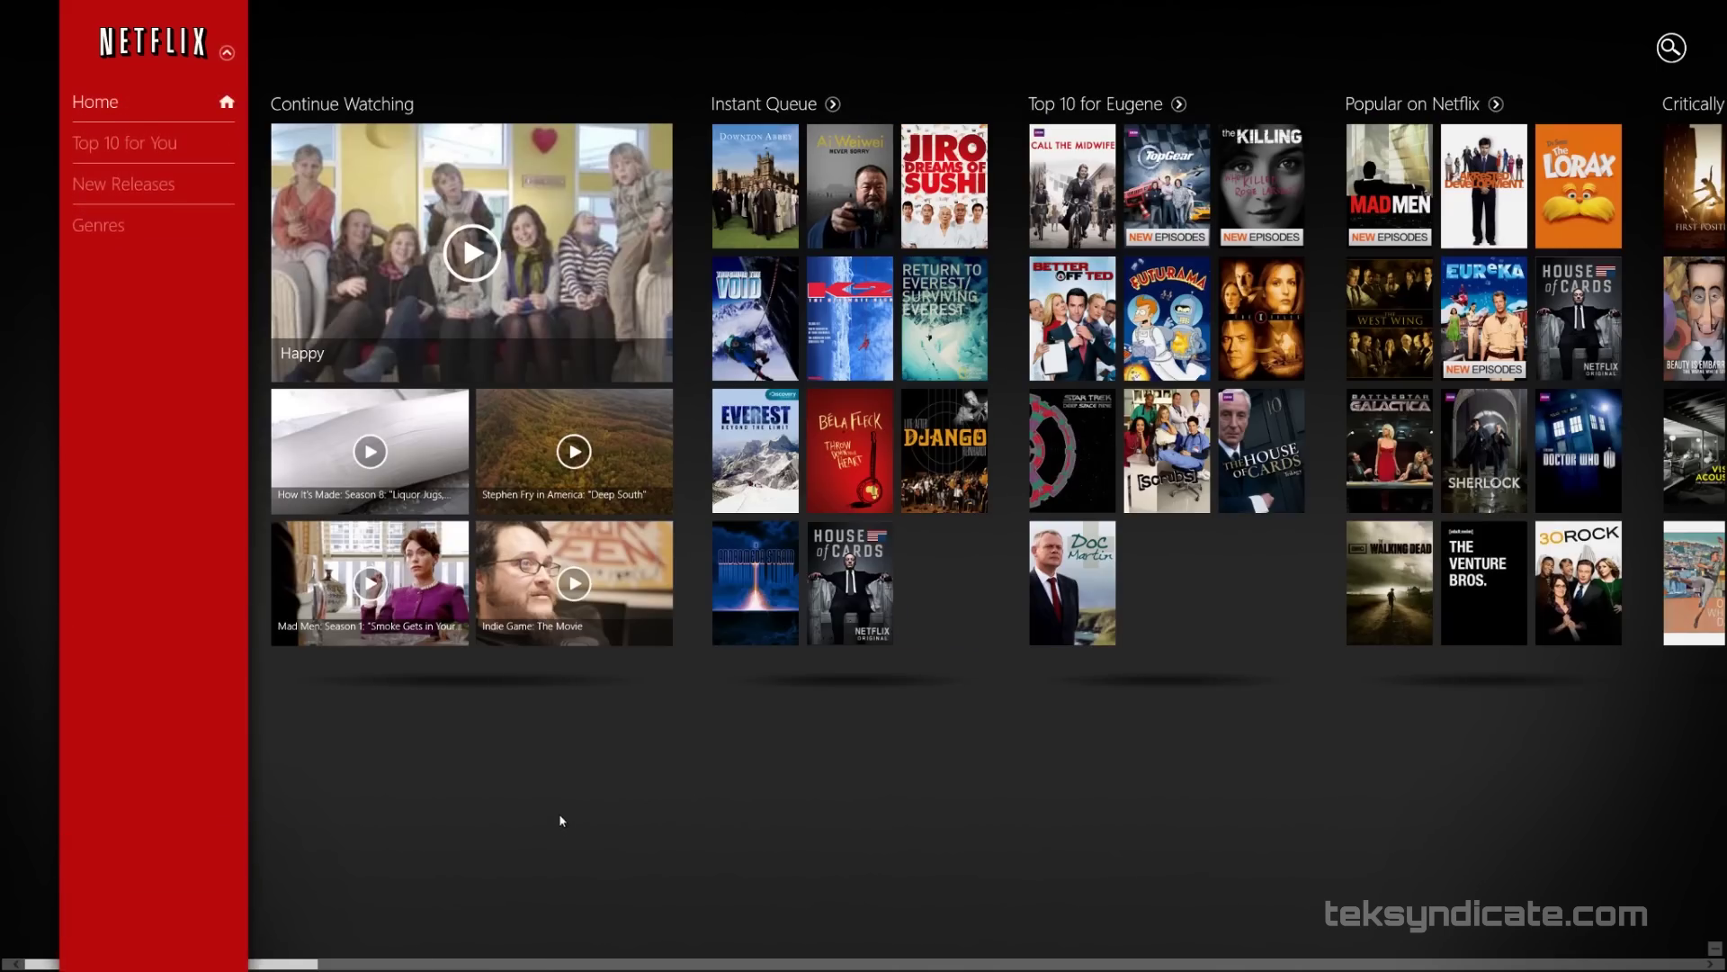
{"action": "scroll", "coordinate": [559, 823], "scroll_direction": "down", "scroll_amount": 5}
{"action": "scroll", "coordinate": [955, 196], "scroll_direction": "down", "scroll_amount": 3}
{"action": "scroll", "coordinate": [736, 503], "scroll_direction": "up", "scroll_amount": 10}
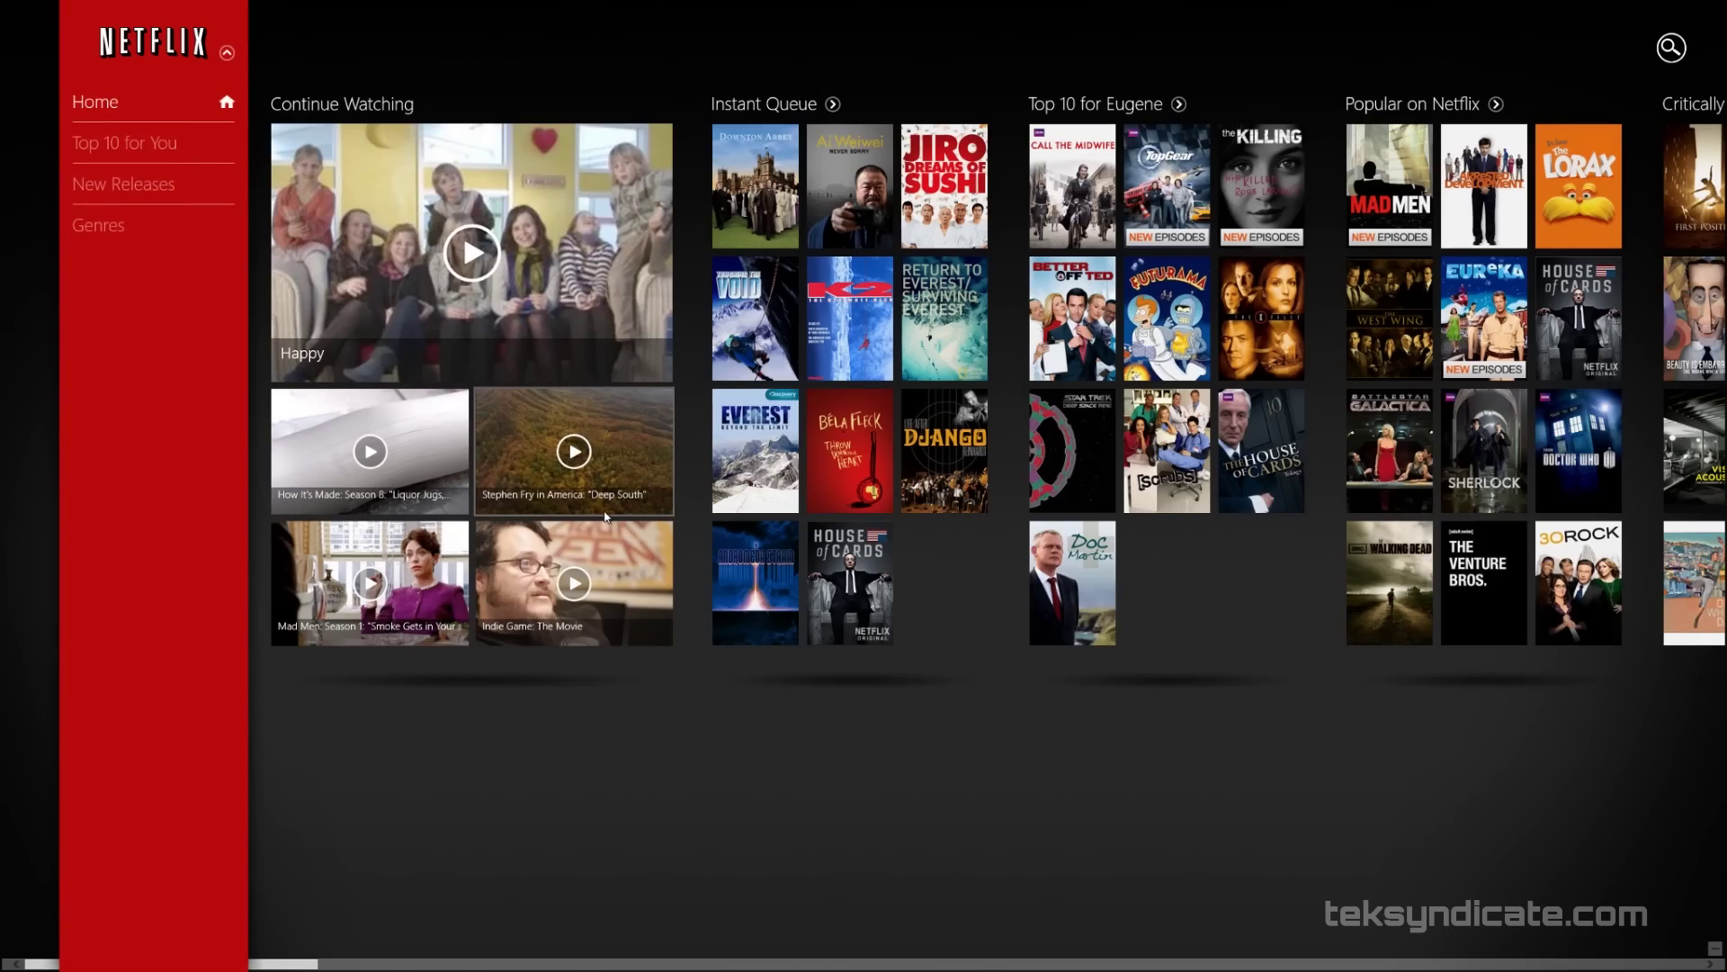
{"action": "key", "text": "super"}
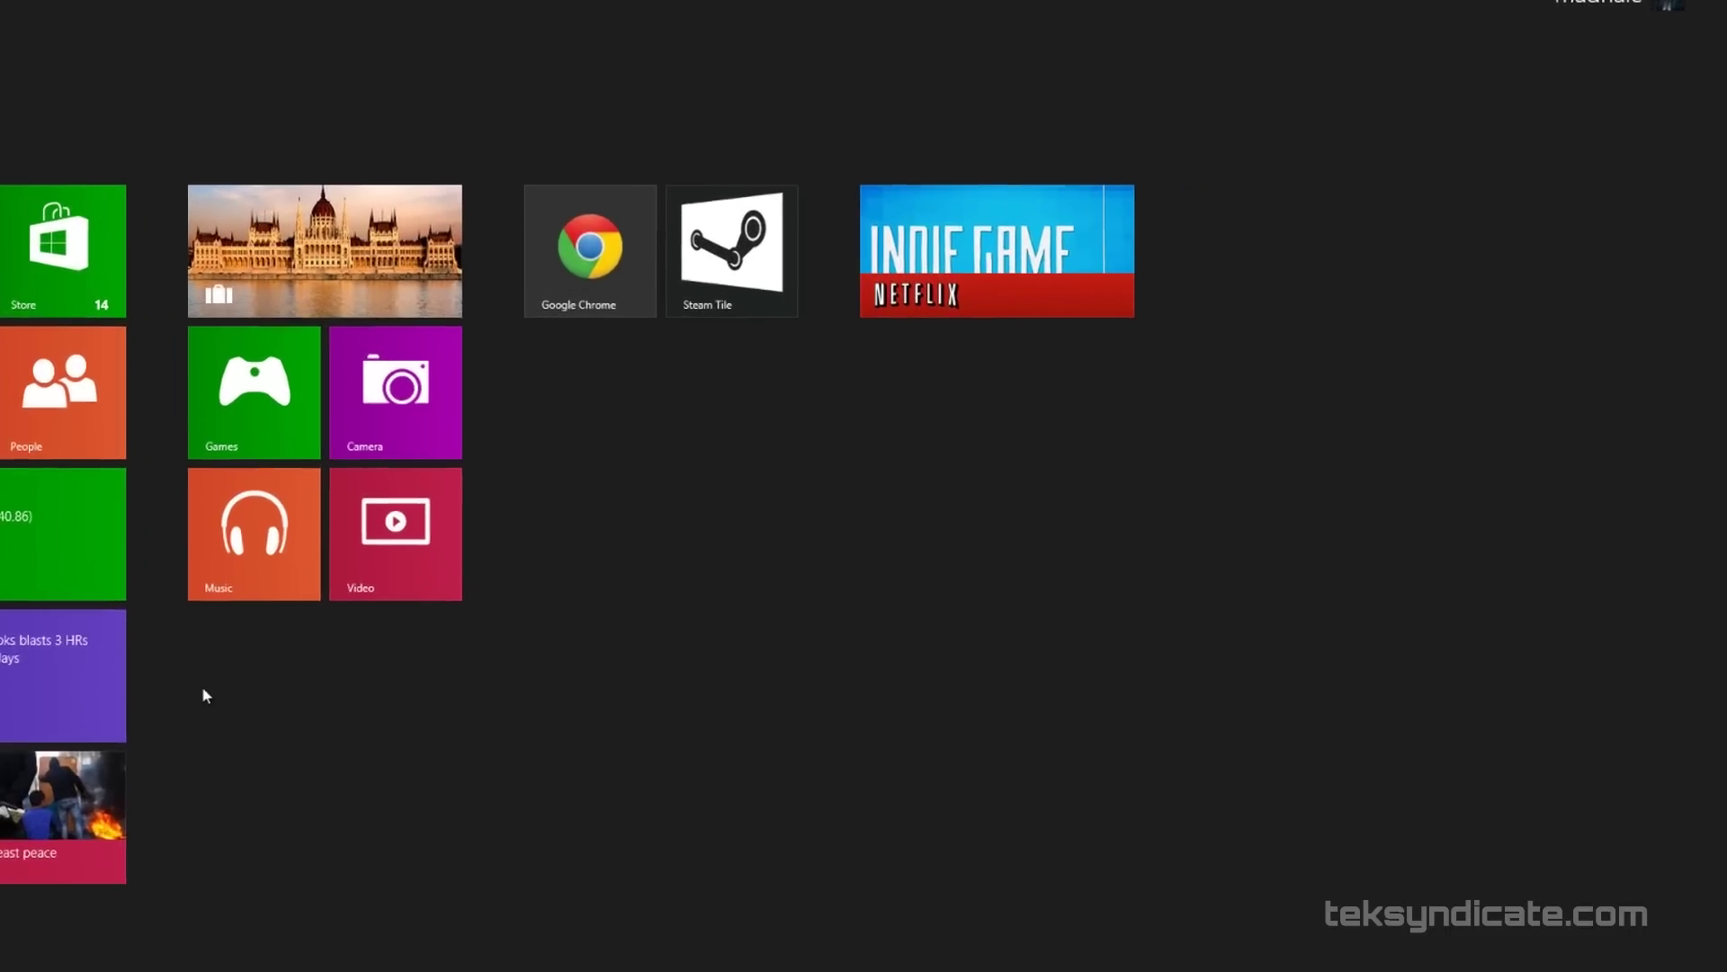
Search 'regedit' to list regedit.exe, then bring up previews of the open Chrome windows.
{"action": "type", "text": "regedit"}
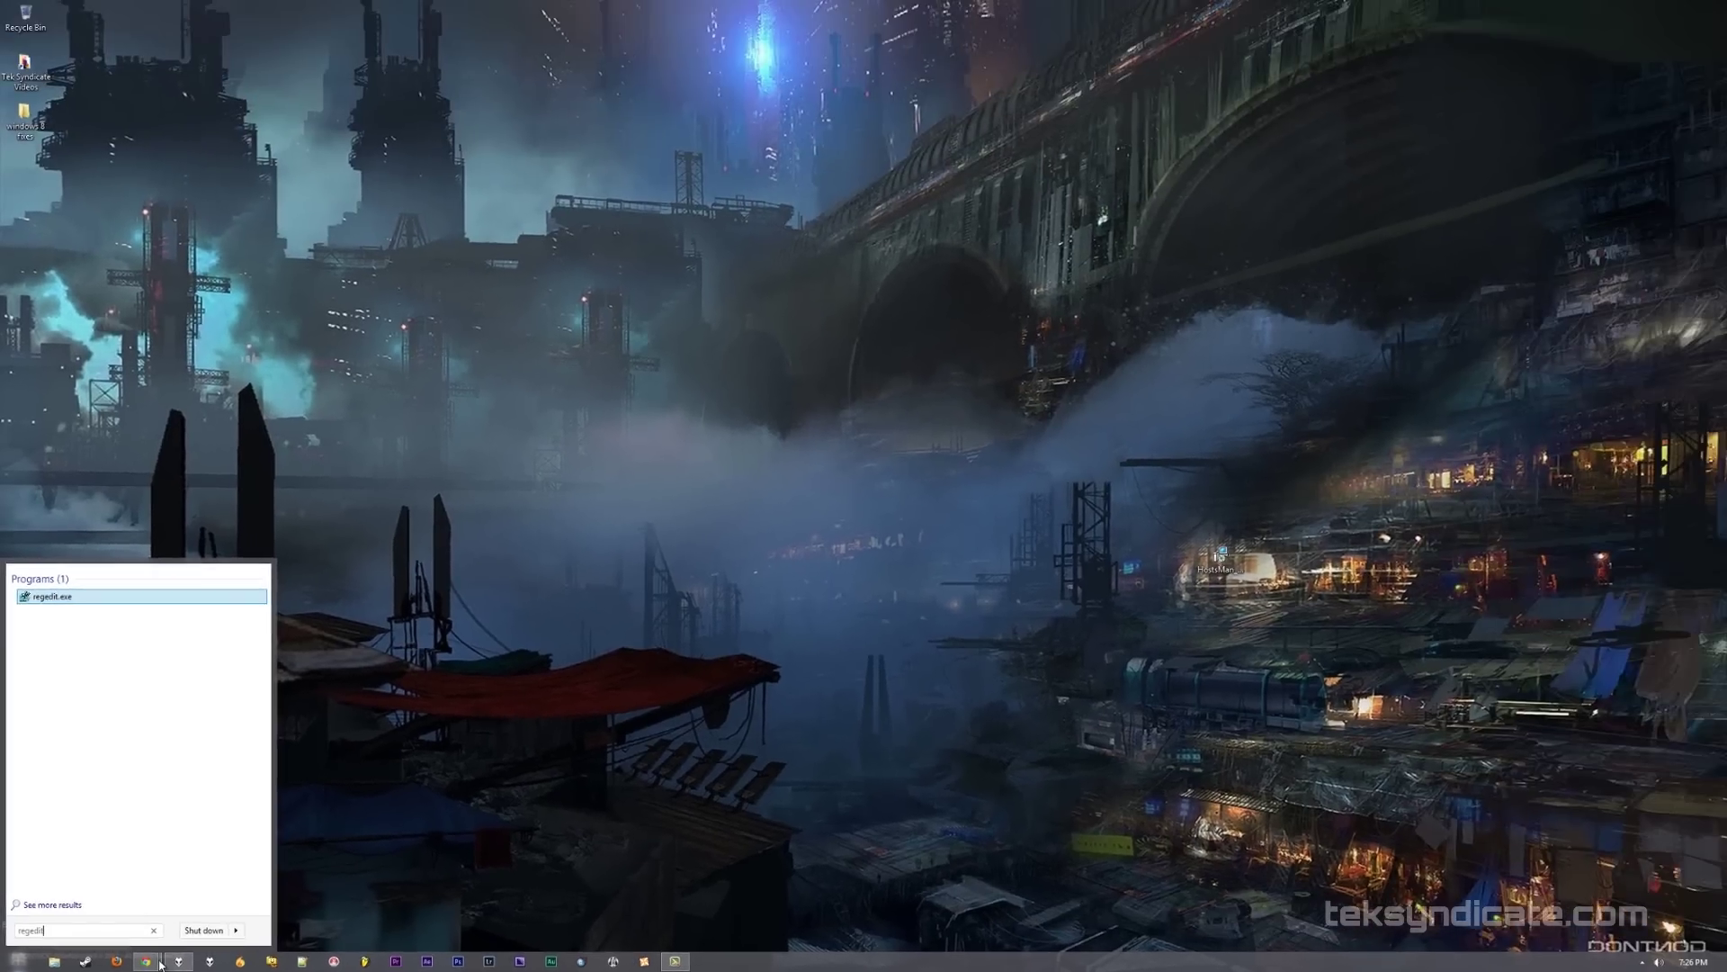
{"action": "left_click", "coordinate": [194, 957]}
Bring the Chrome window forward and flip between the Start8 and StartIsBack tabs, ending on Start8.
{"action": "left_click", "coordinate": [260, 916]}
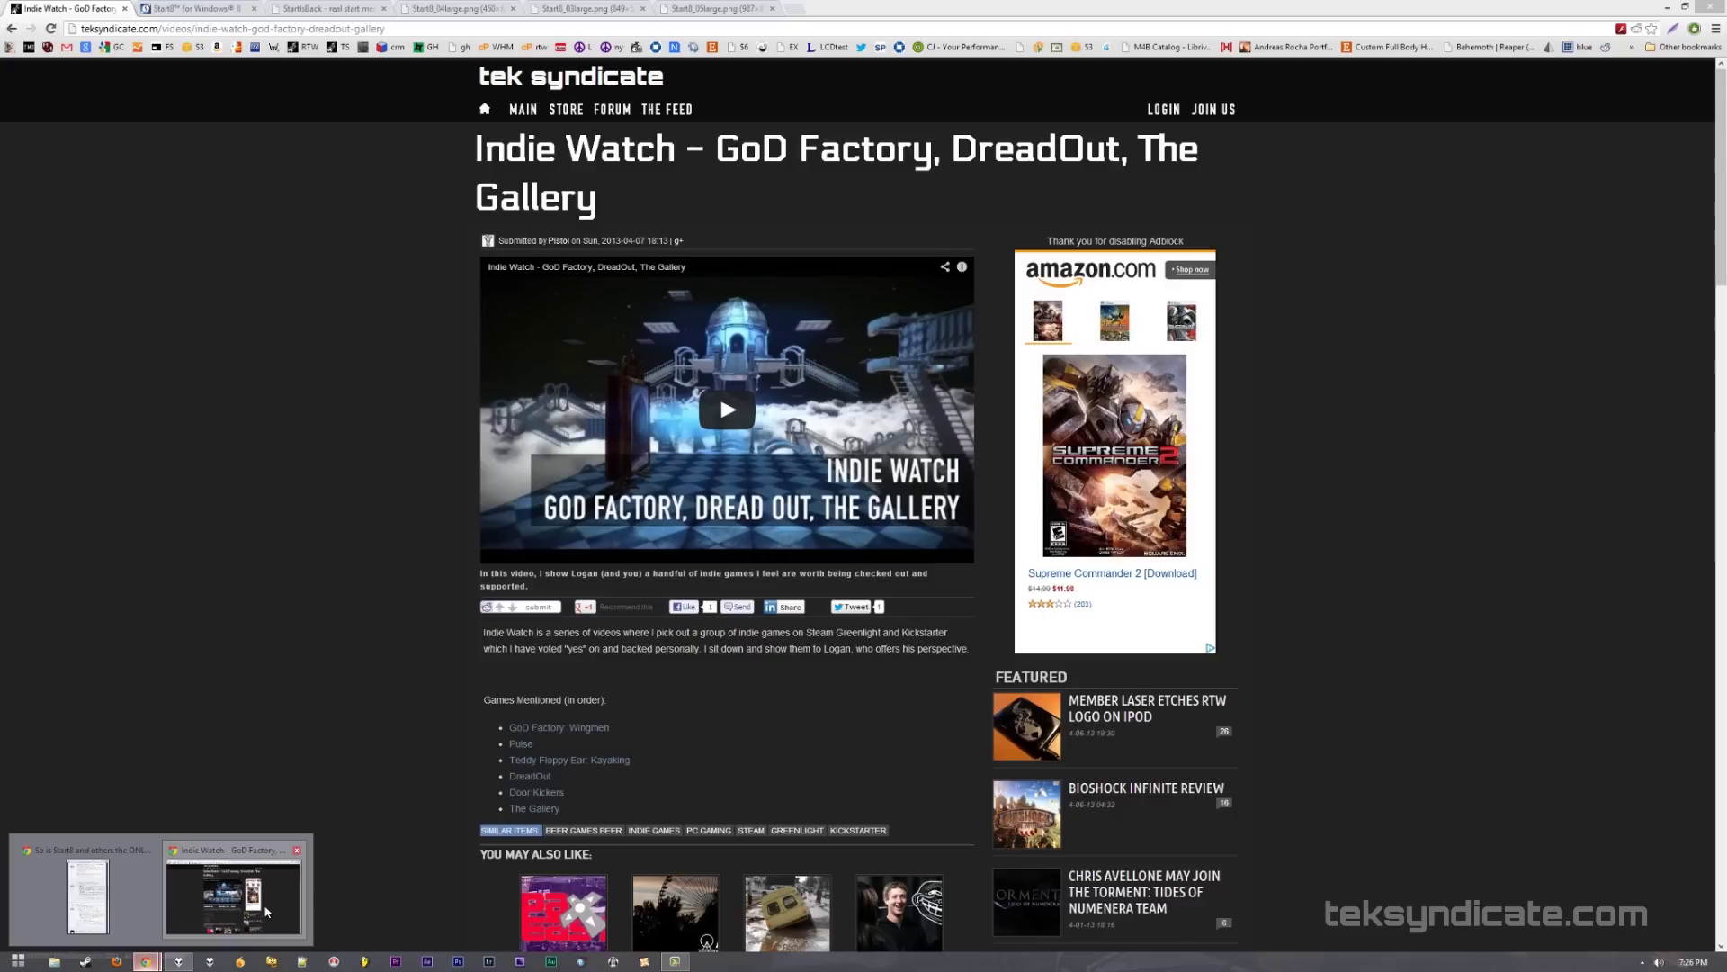
{"action": "left_click", "coordinate": [219, 9]}
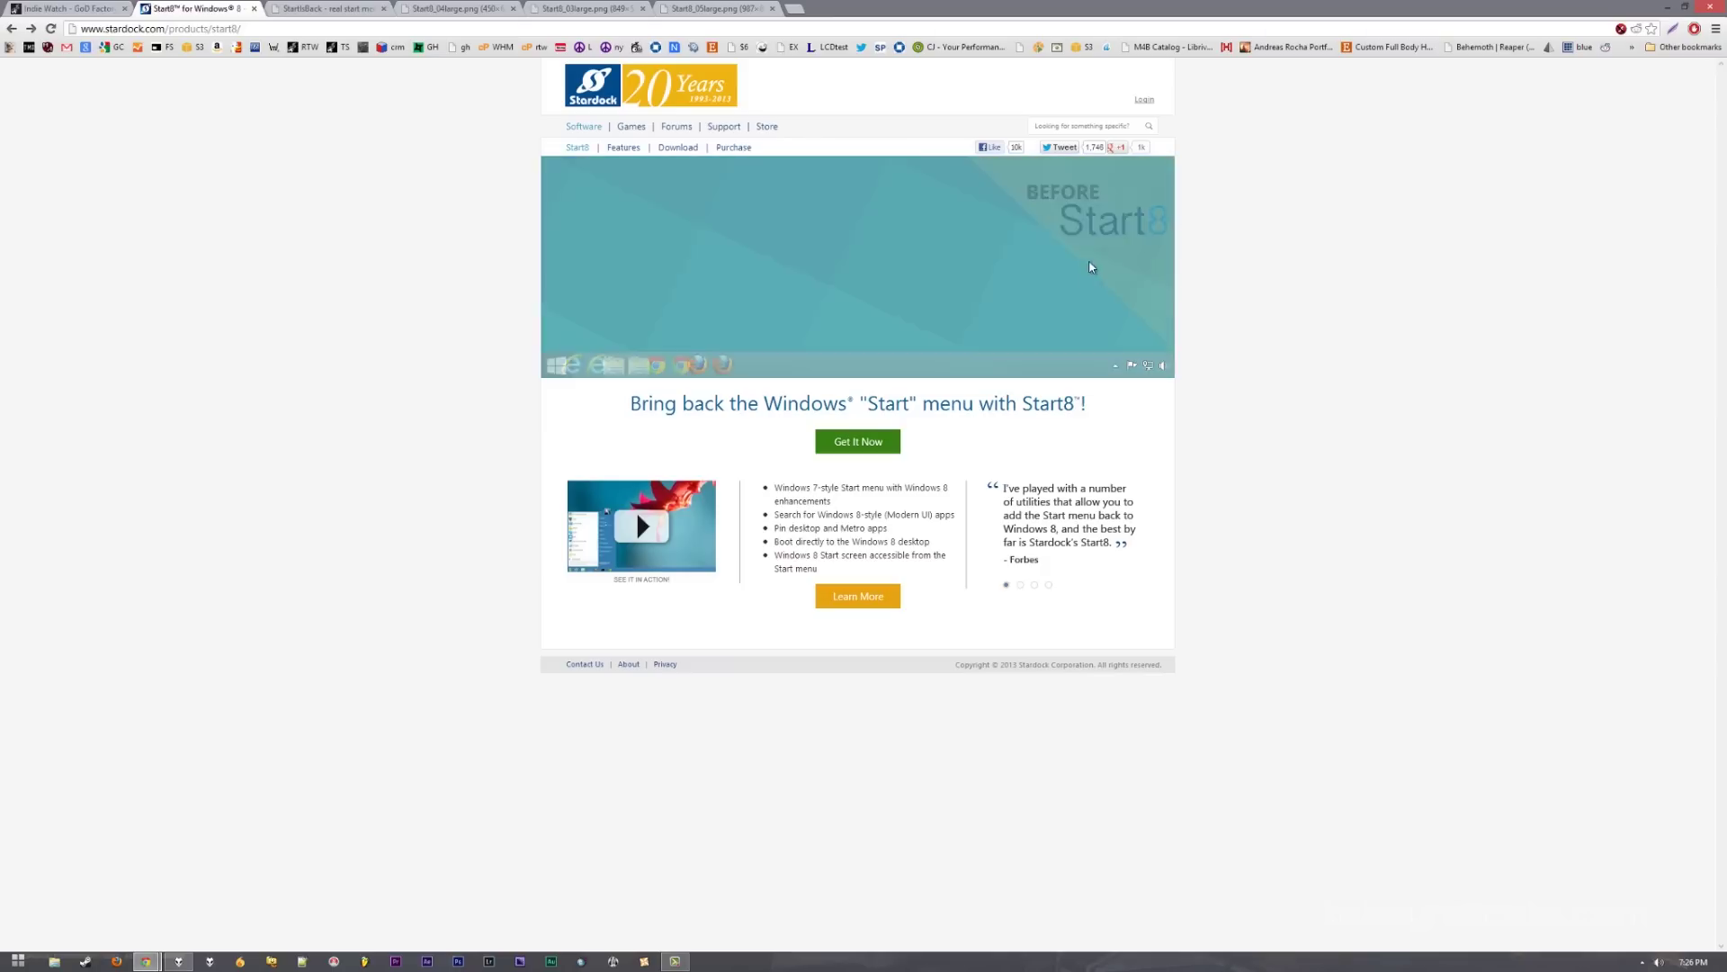
{"action": "left_click", "coordinate": [345, 9]}
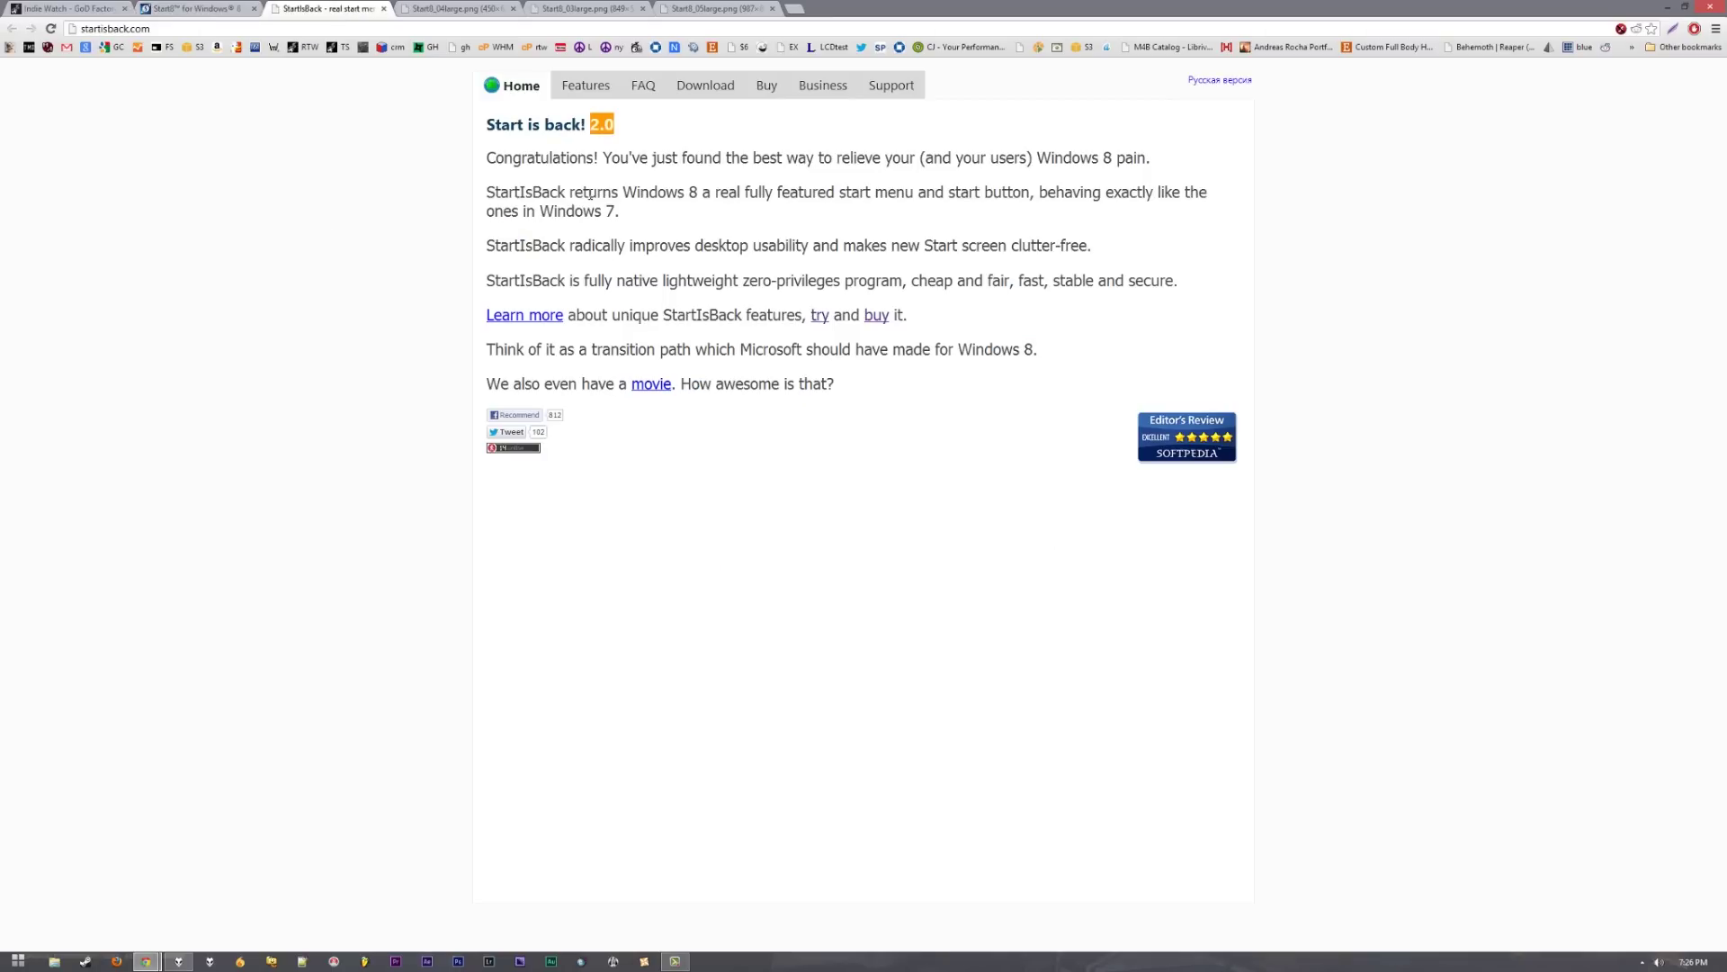
{"action": "key", "text": "ctrl+shift+Tab"}
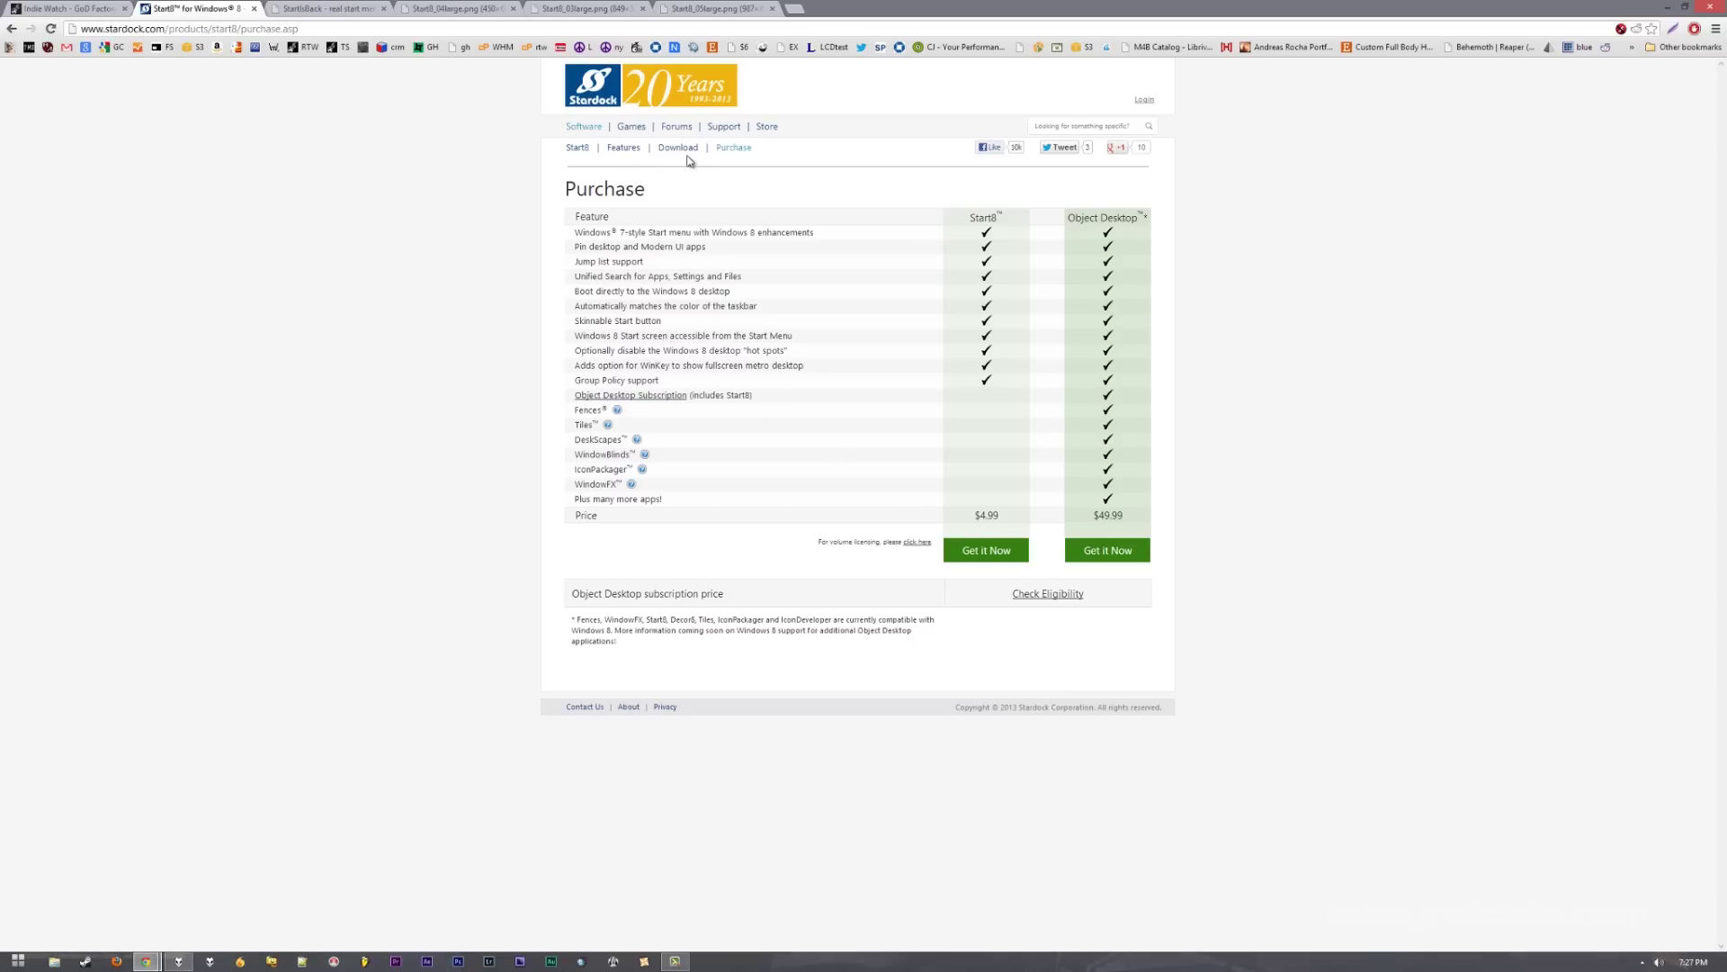
Open Start8 volume licensing and enter a quantity of 5 for a $24.95 total.
{"action": "left_click", "coordinate": [916, 543]}
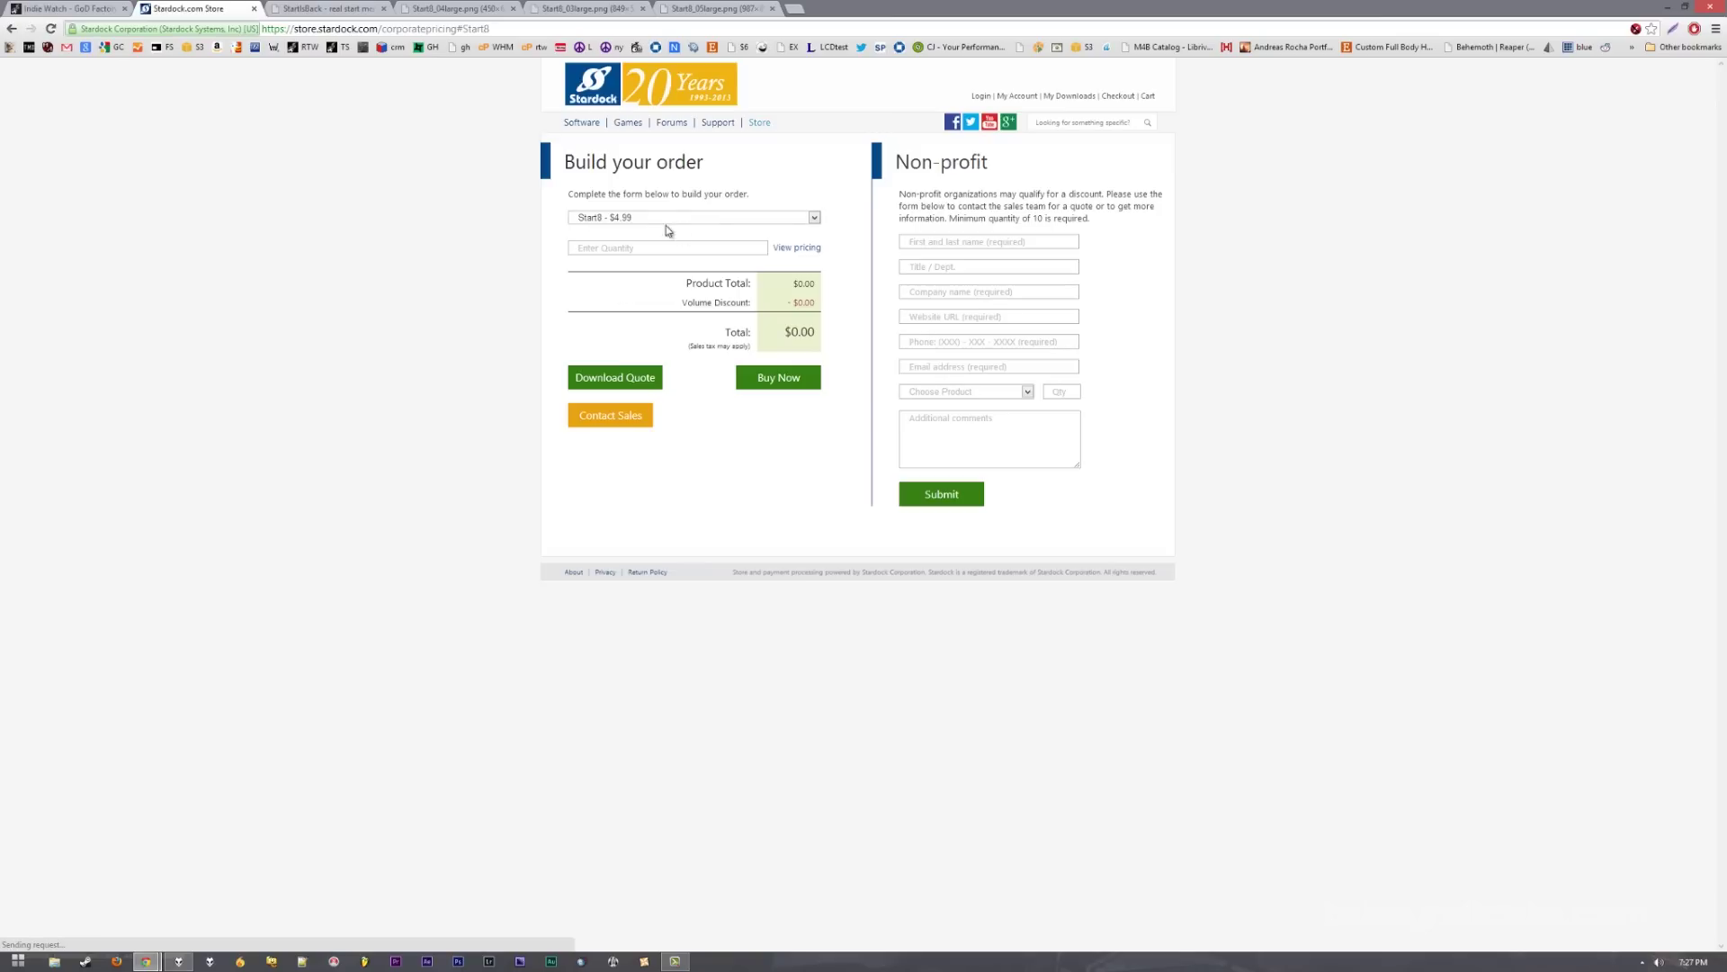
{"action": "left_click", "coordinate": [651, 250]}
{"action": "type", "text": "5"}
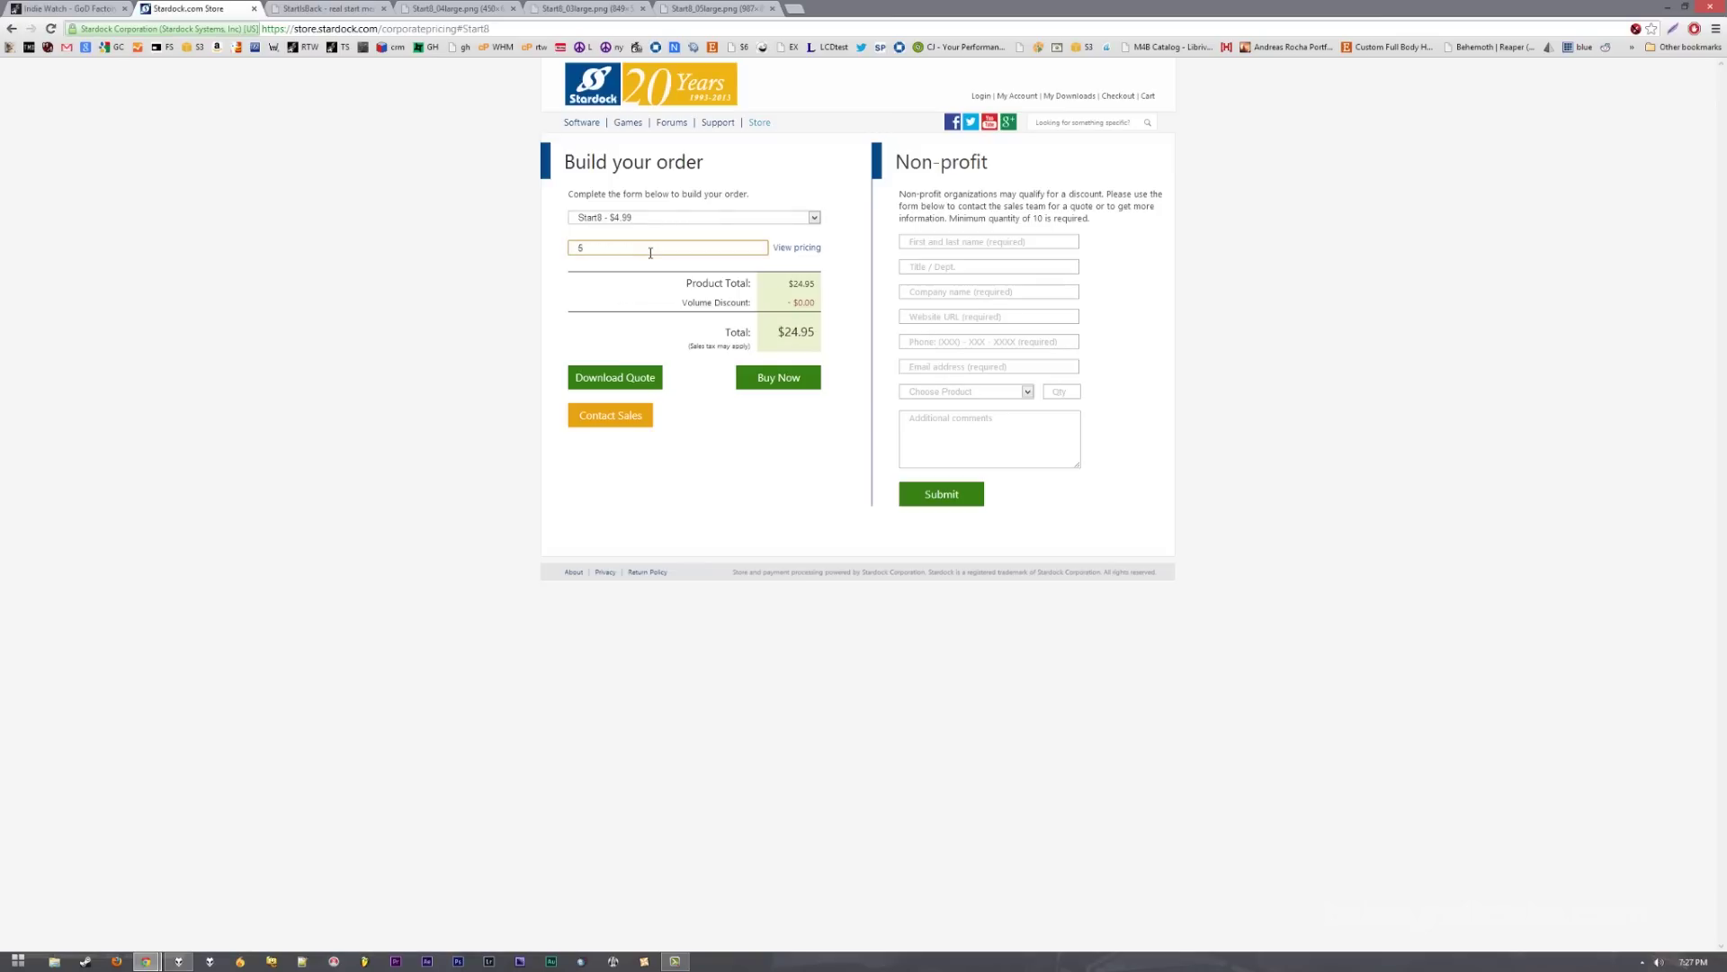
On the StartIsBack Buy page, view the license Variants list and close it.
{"action": "left_click", "coordinate": [297, 7]}
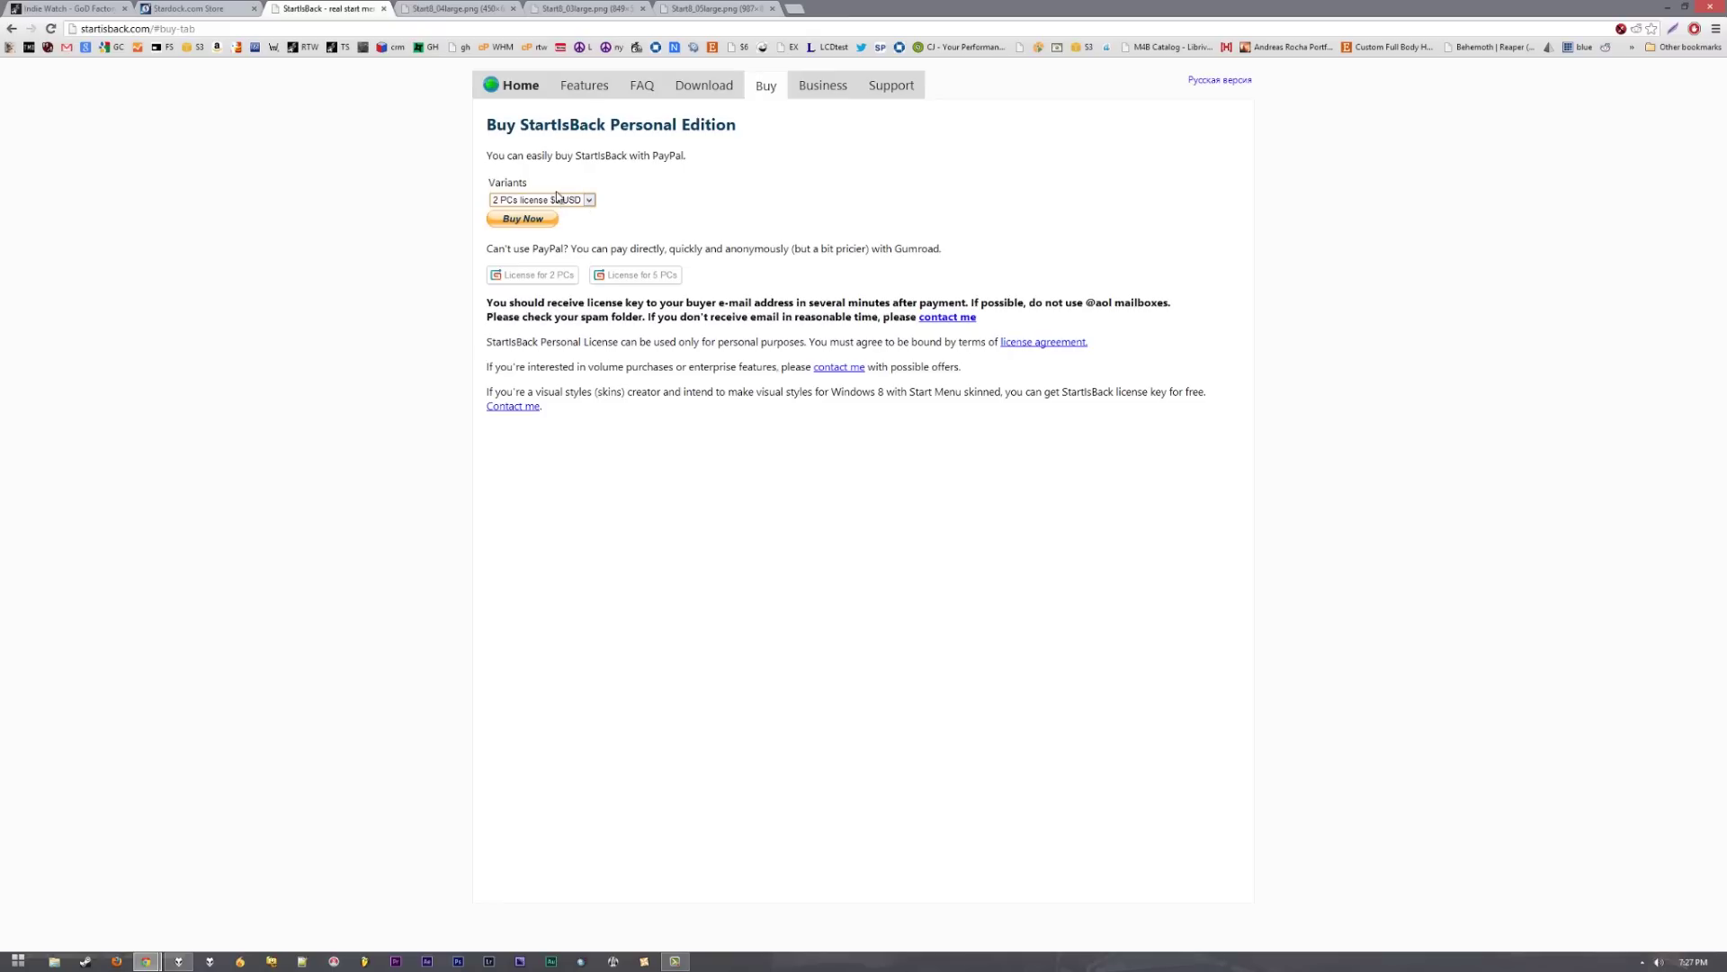
{"action": "left_click", "coordinate": [569, 202]}
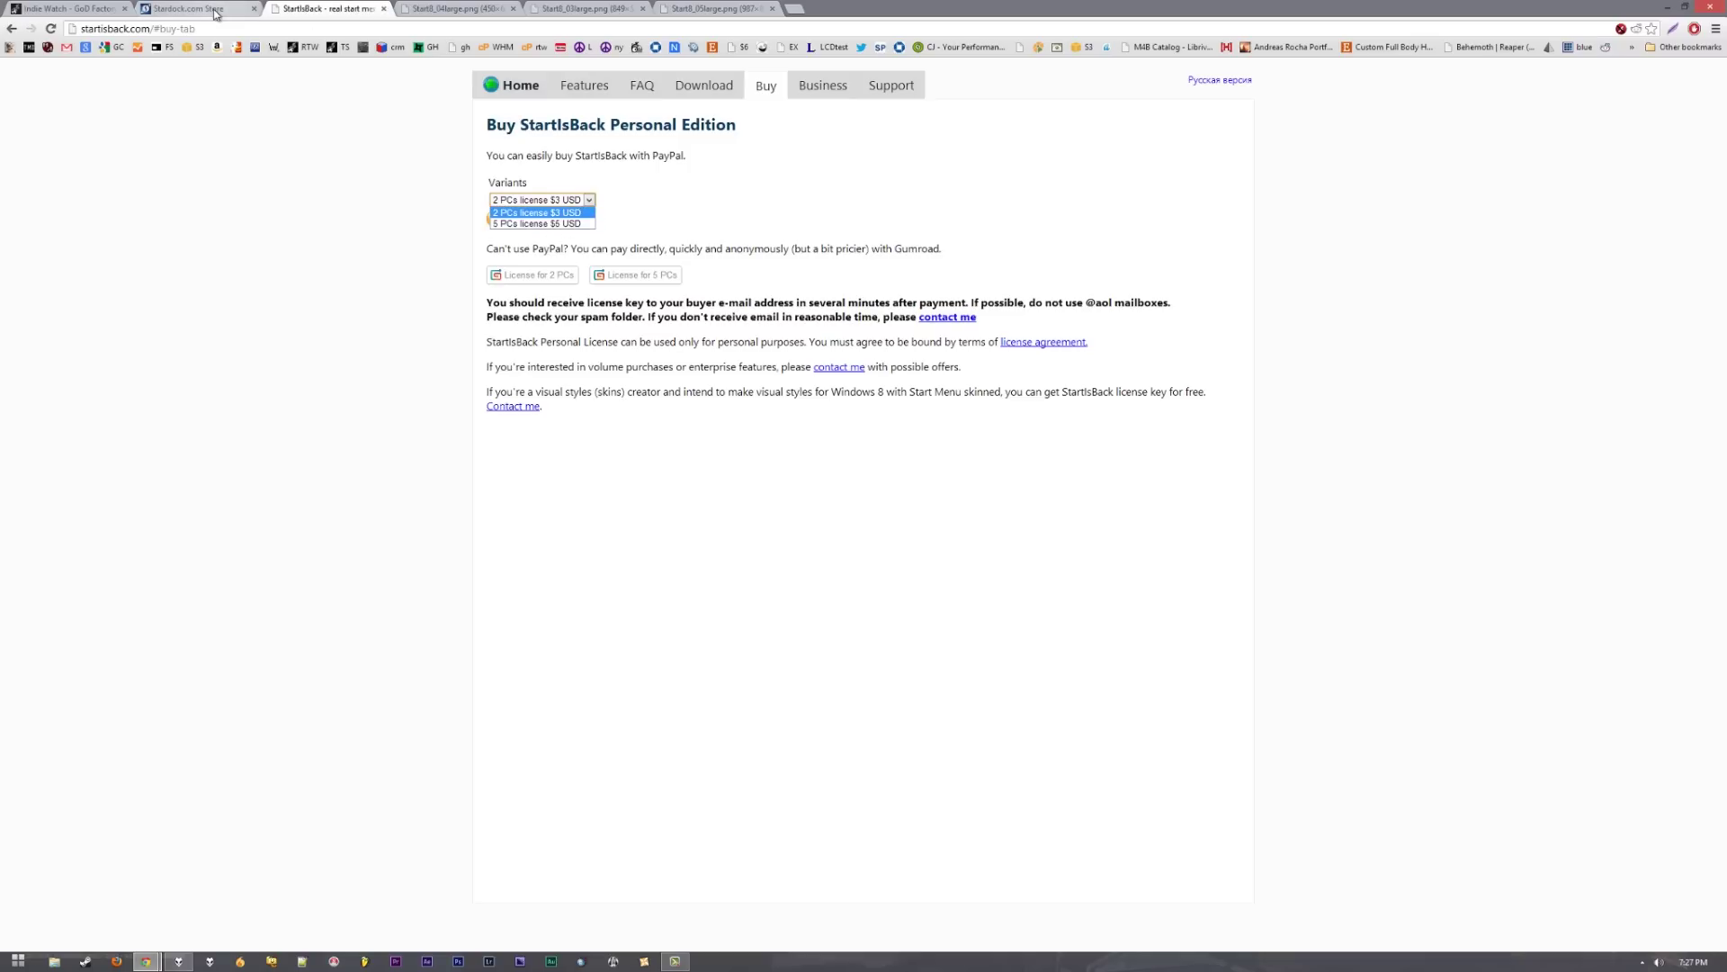
{"action": "key", "text": "Escape"}
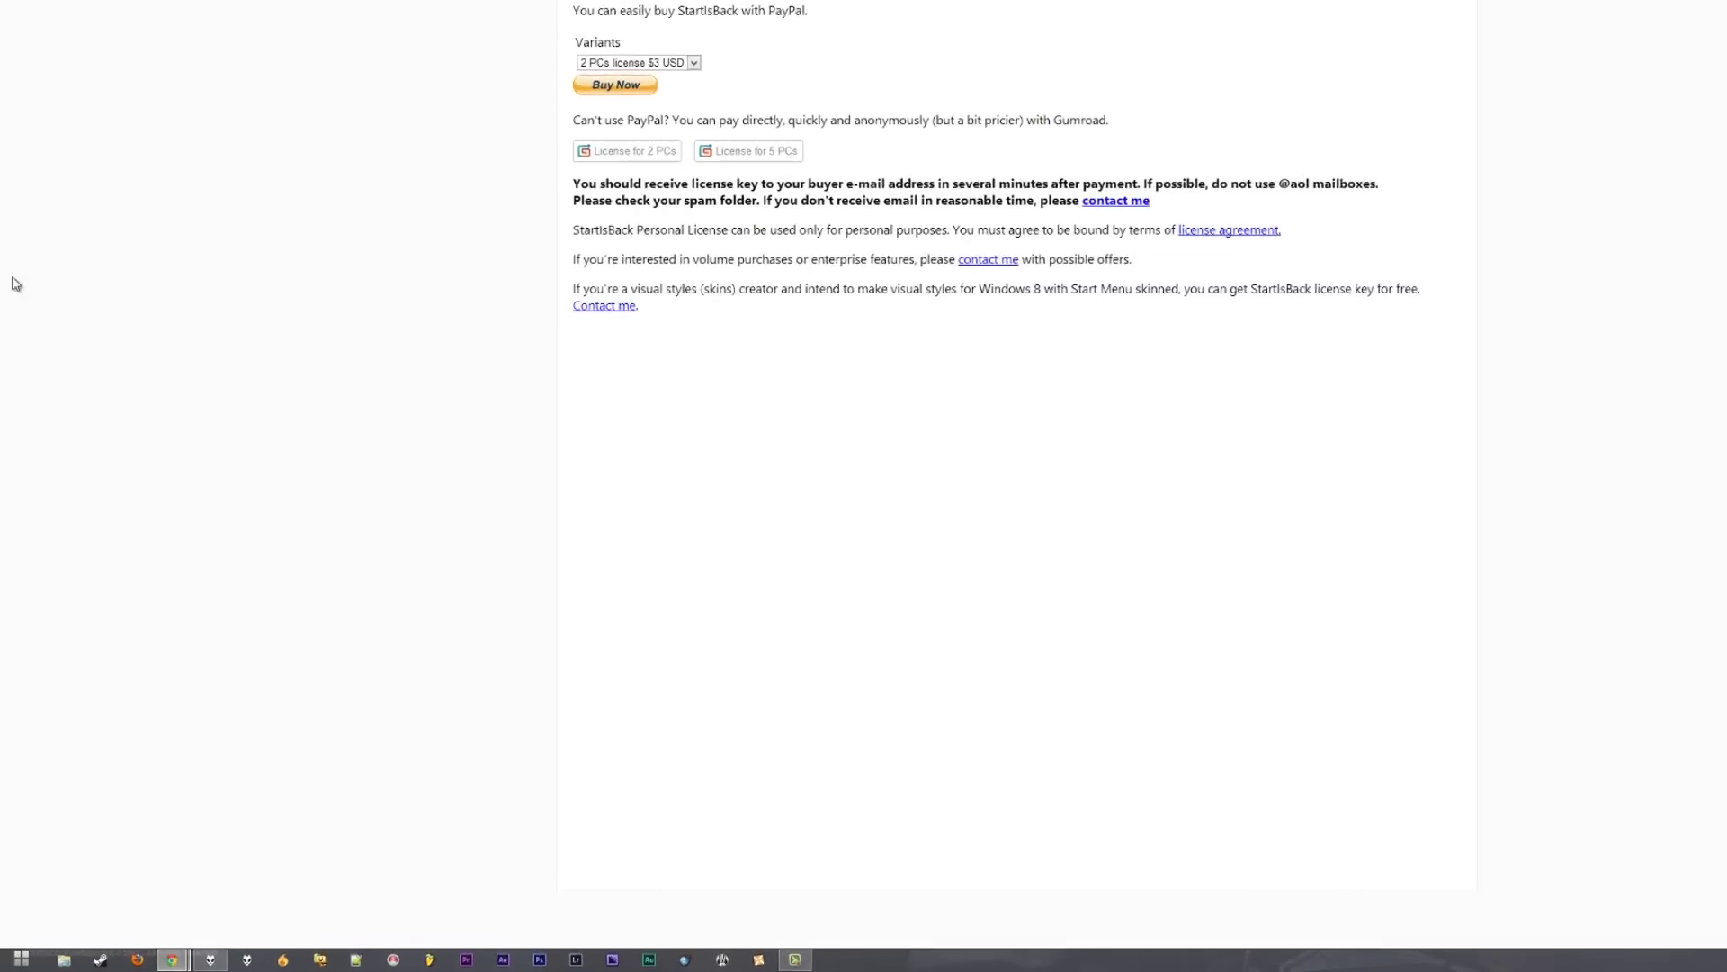
{"action": "left_click", "coordinate": [21, 958]}
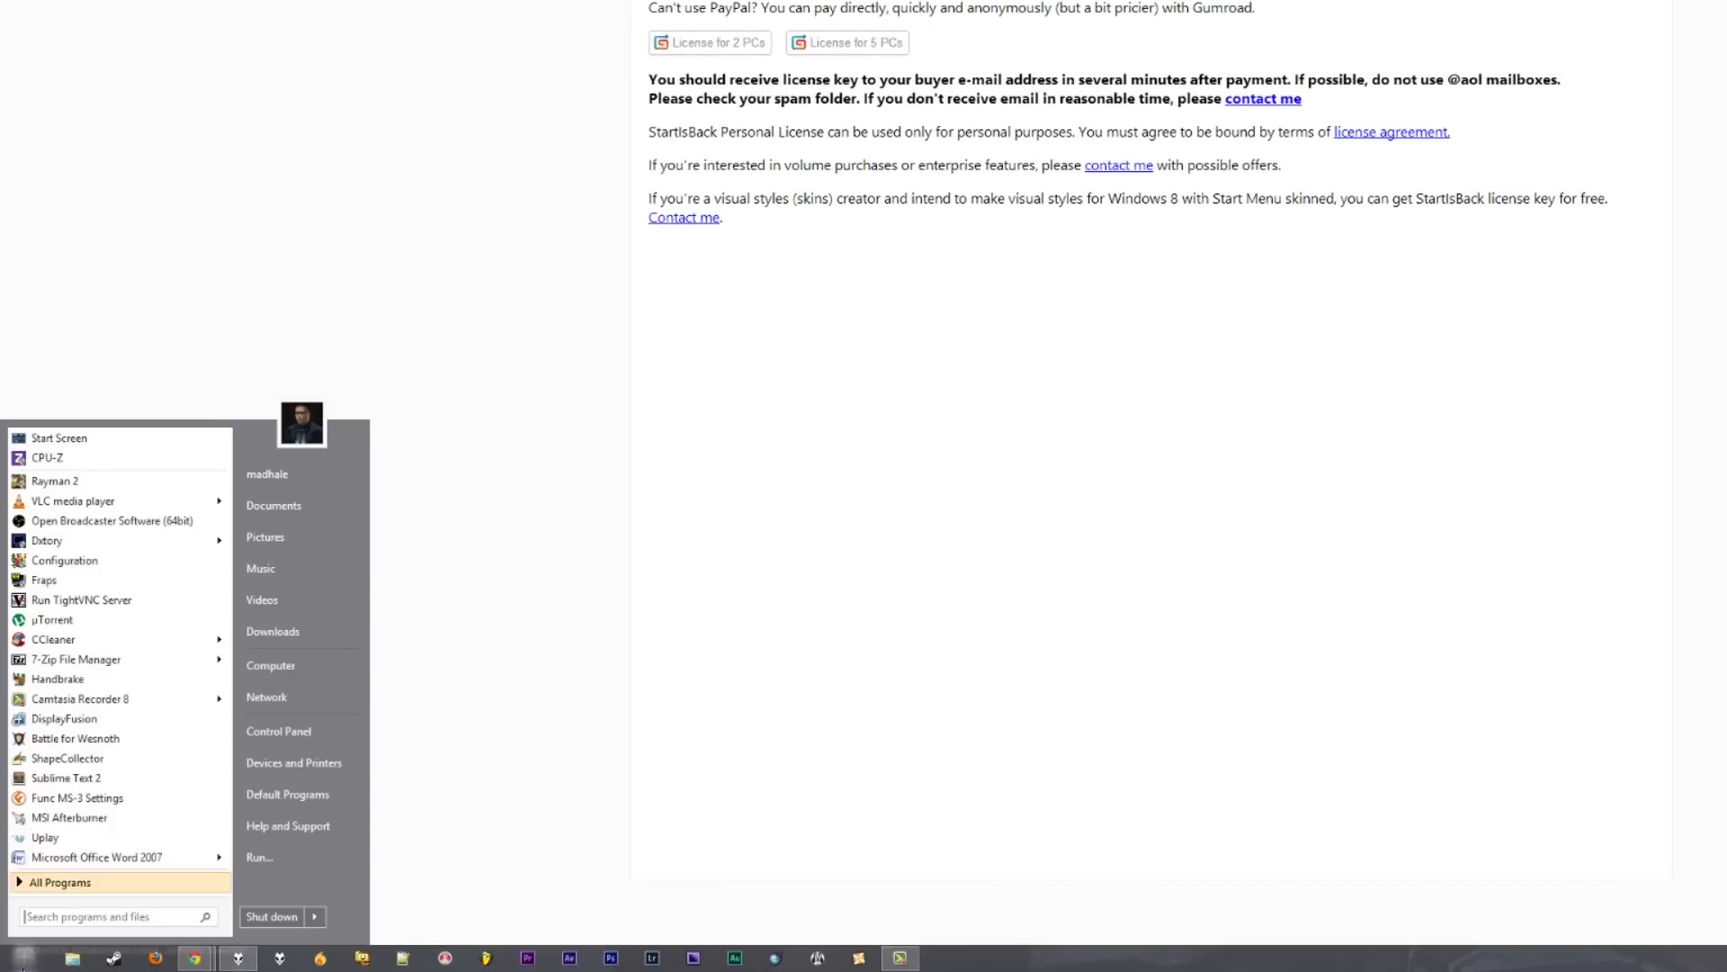
{"action": "left_click", "coordinate": [98, 914]}
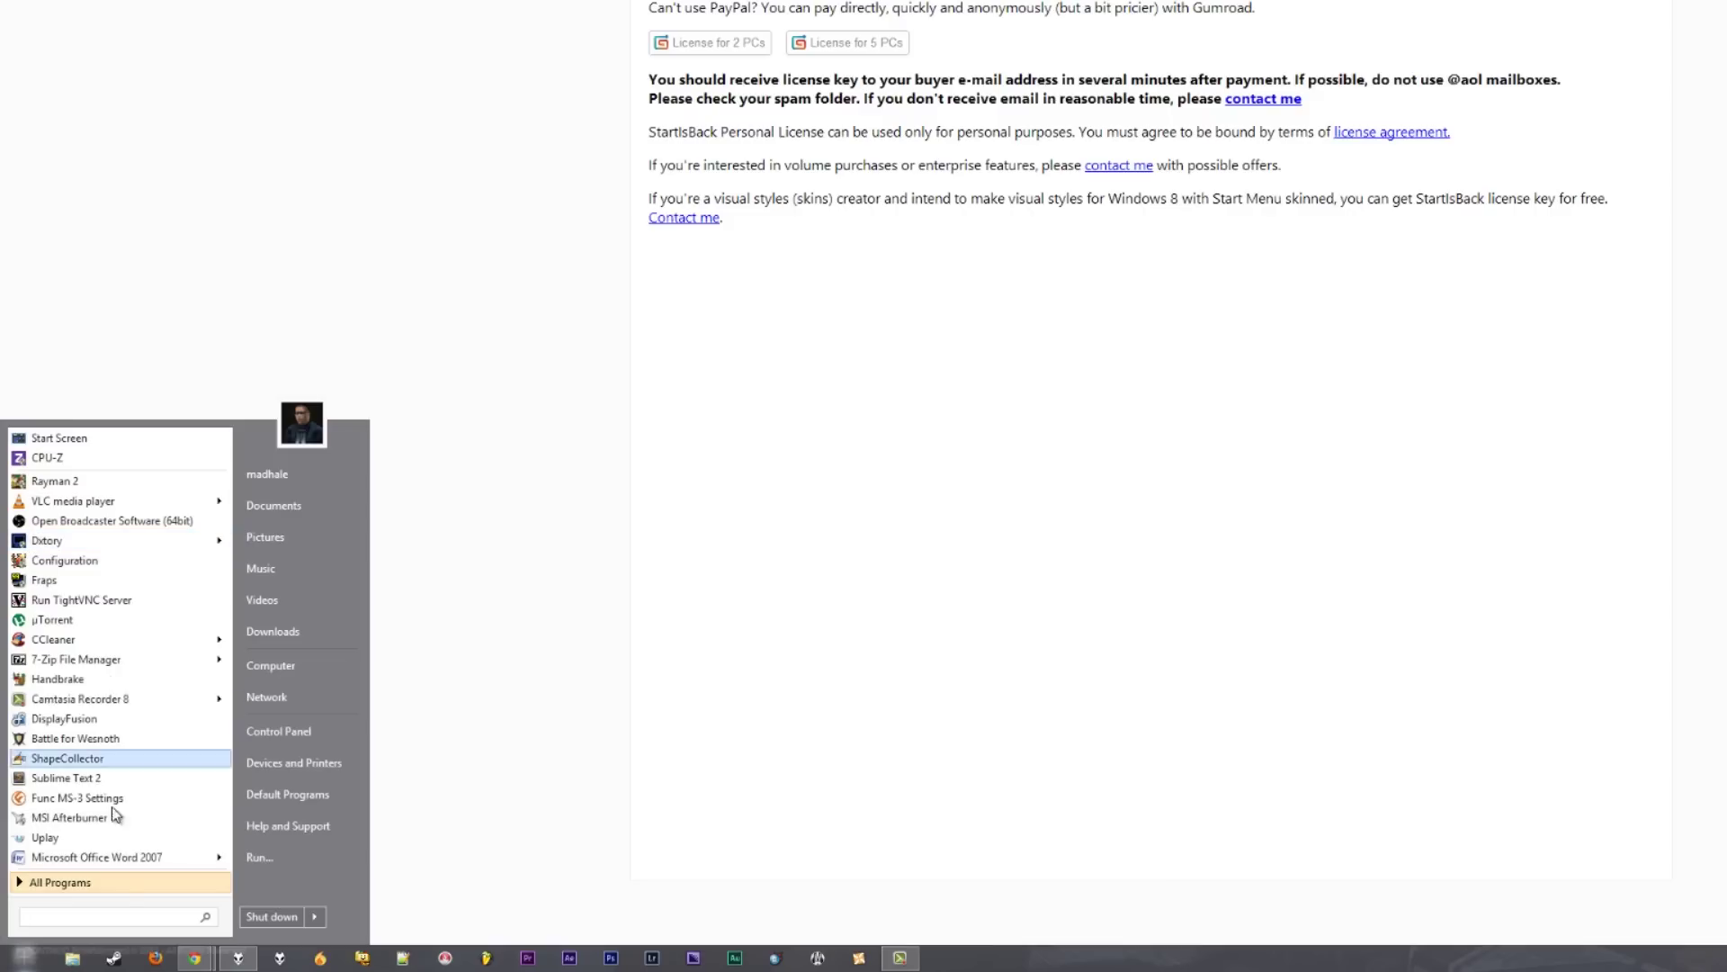
{"action": "mouse_move", "coordinate": [107, 863]}
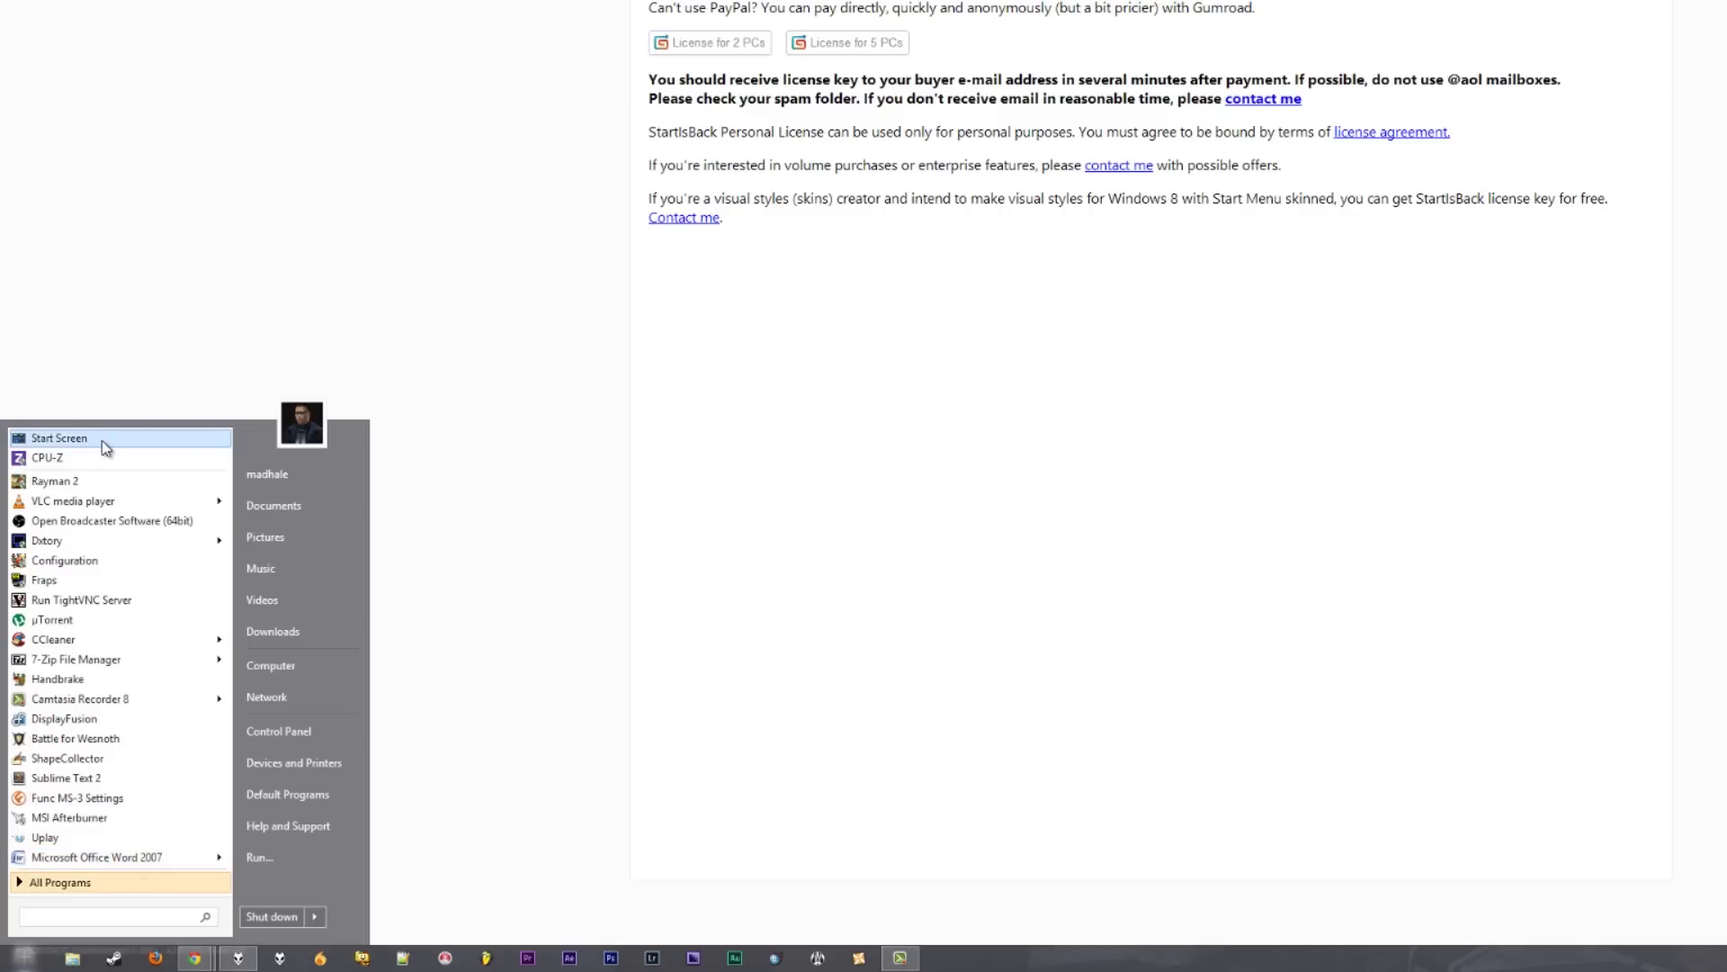
{"action": "left_click", "coordinate": [332, 152]}
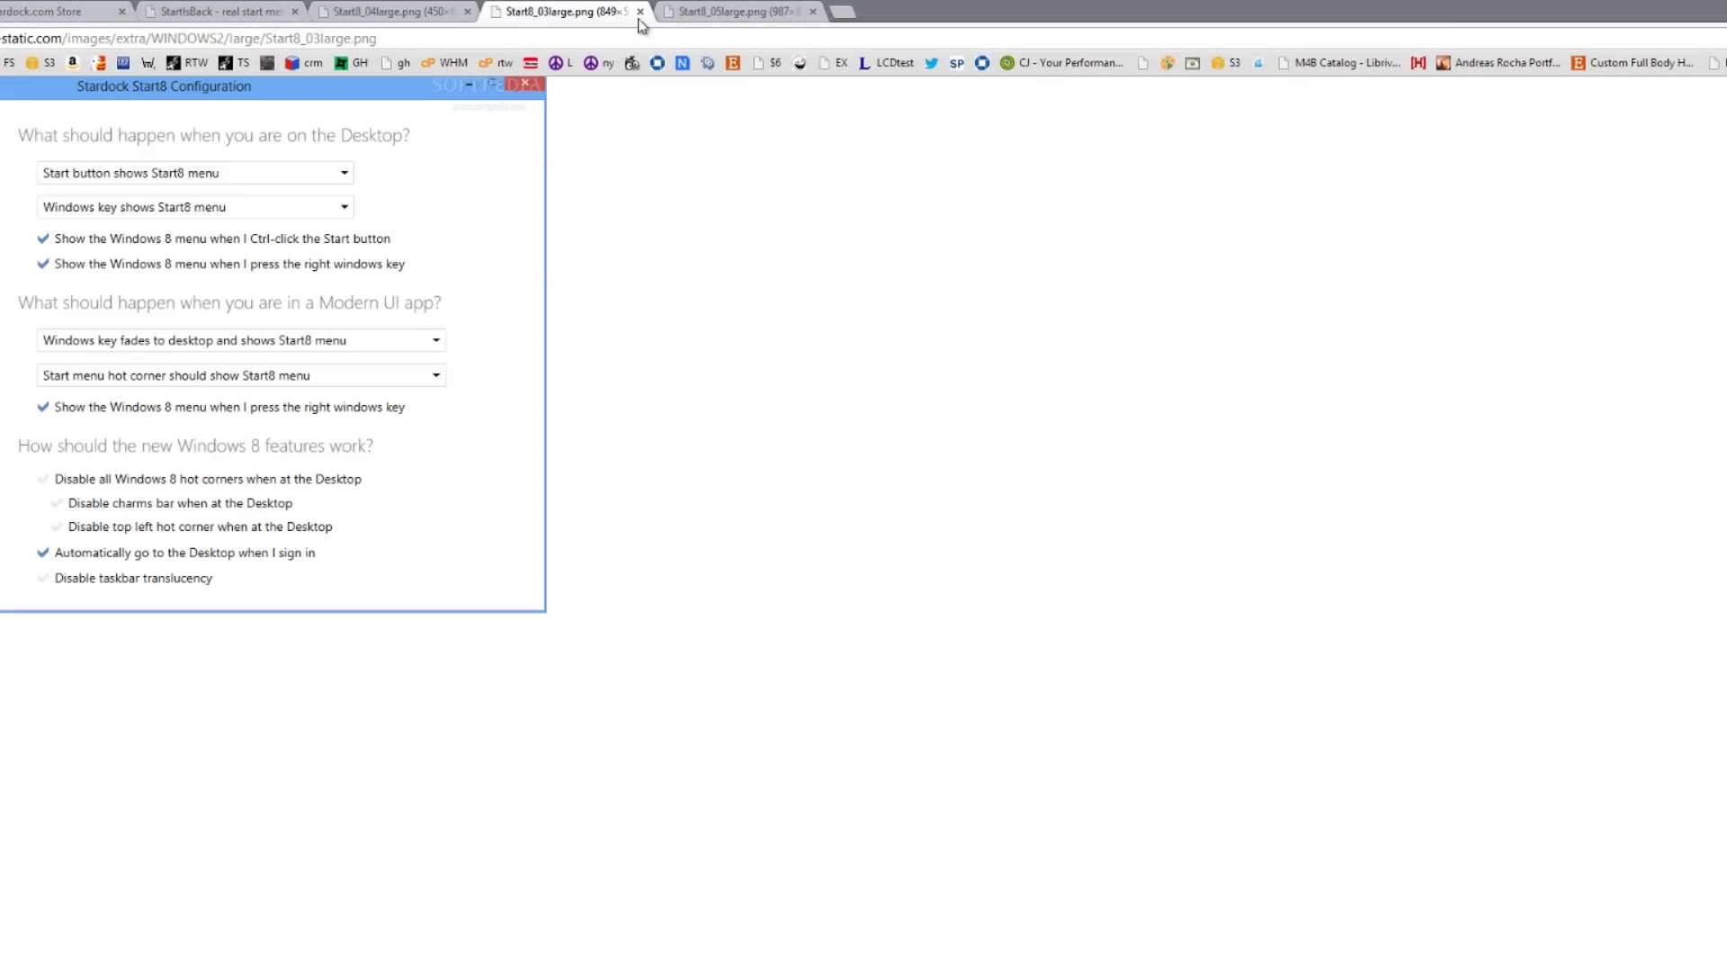
Flip through the Start8 search, configuration and classic Start menu screenshots.
{"action": "left_click", "coordinate": [715, 13]}
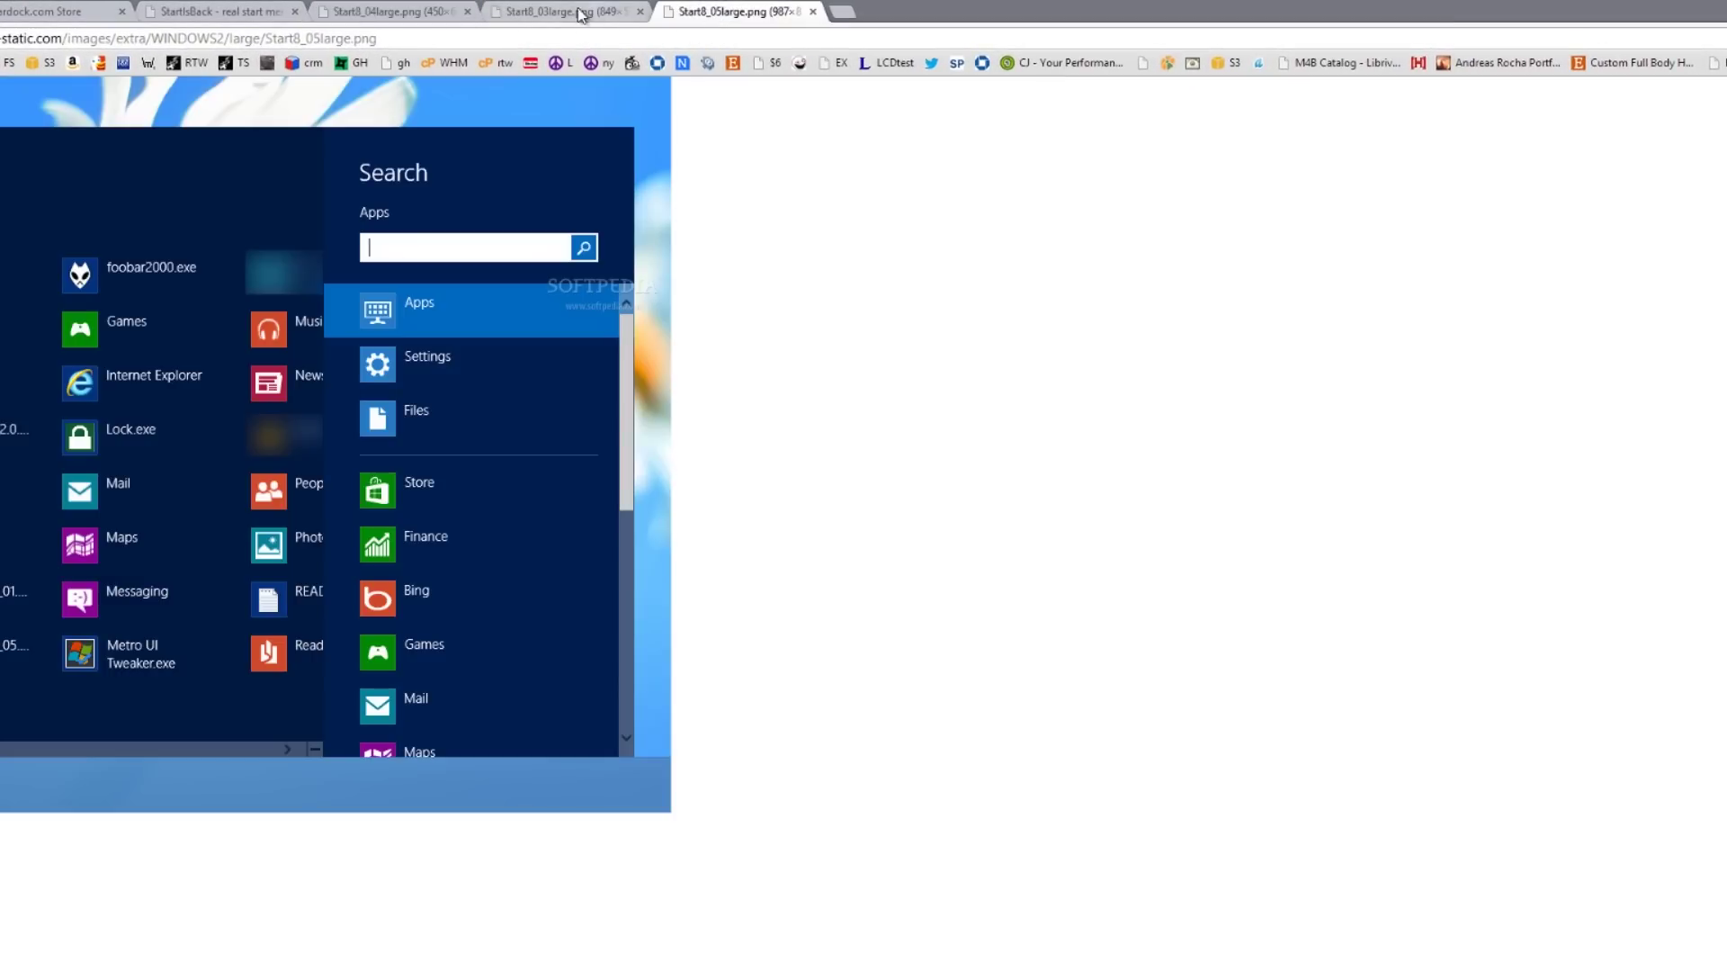
{"action": "left_click", "coordinate": [533, 9]}
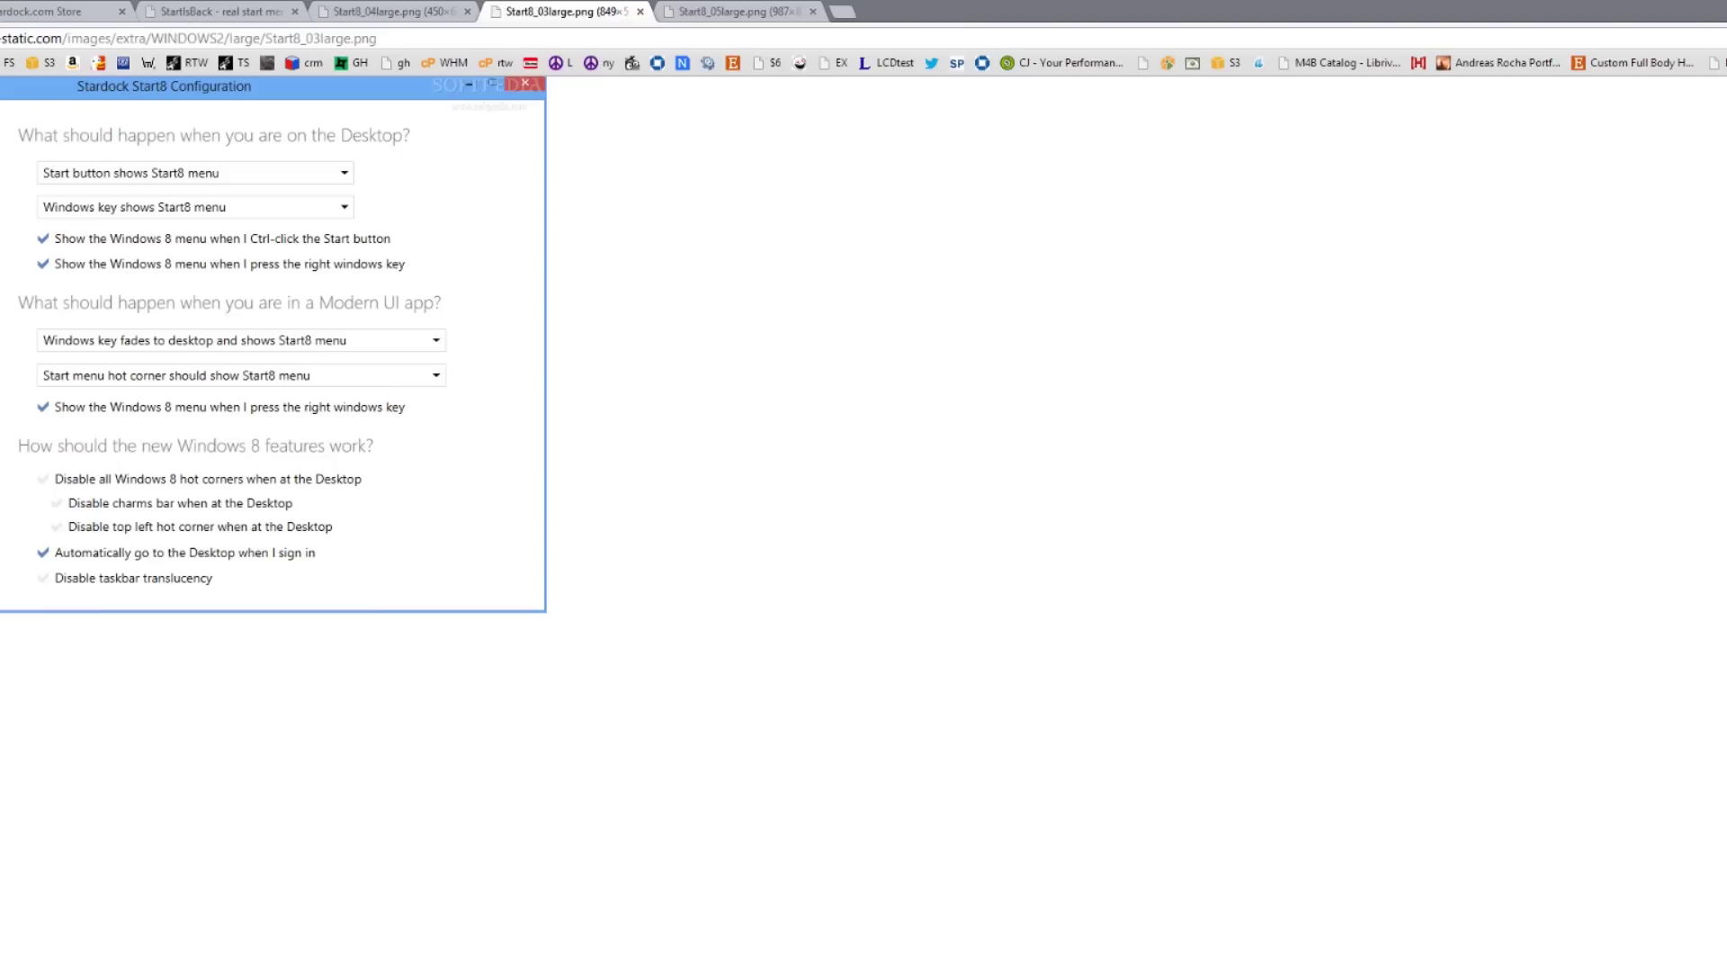
{"action": "left_click", "coordinate": [382, 11]}
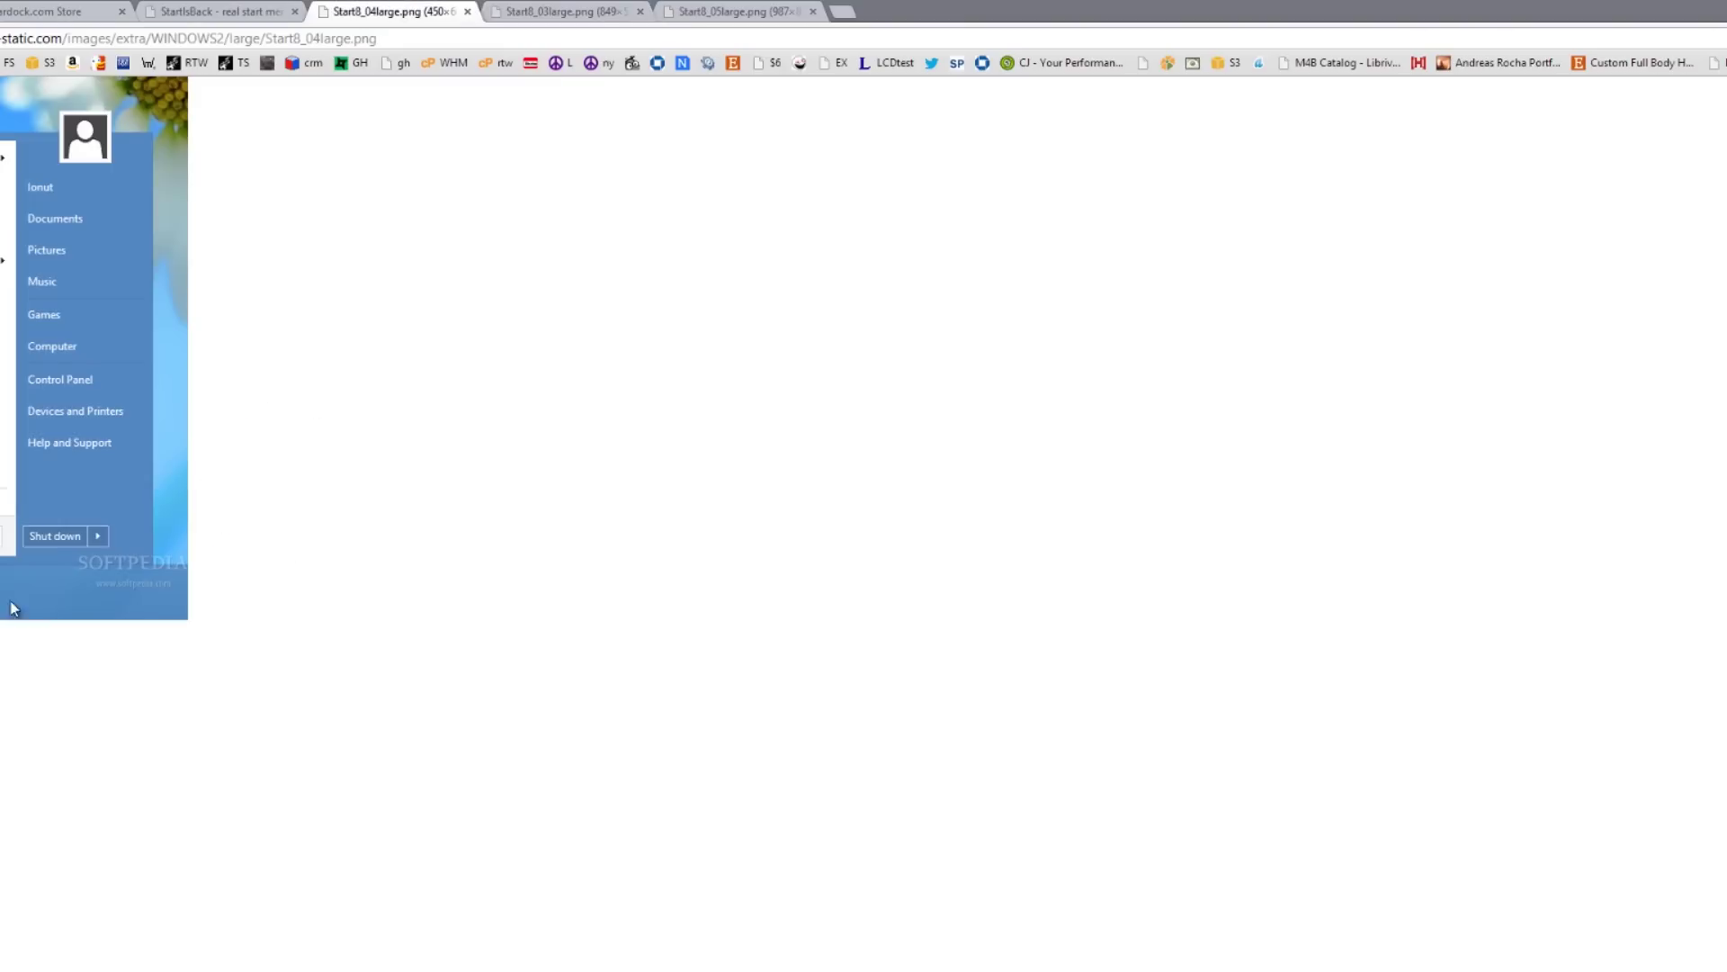
{"action": "left_click", "coordinate": [715, 13]}
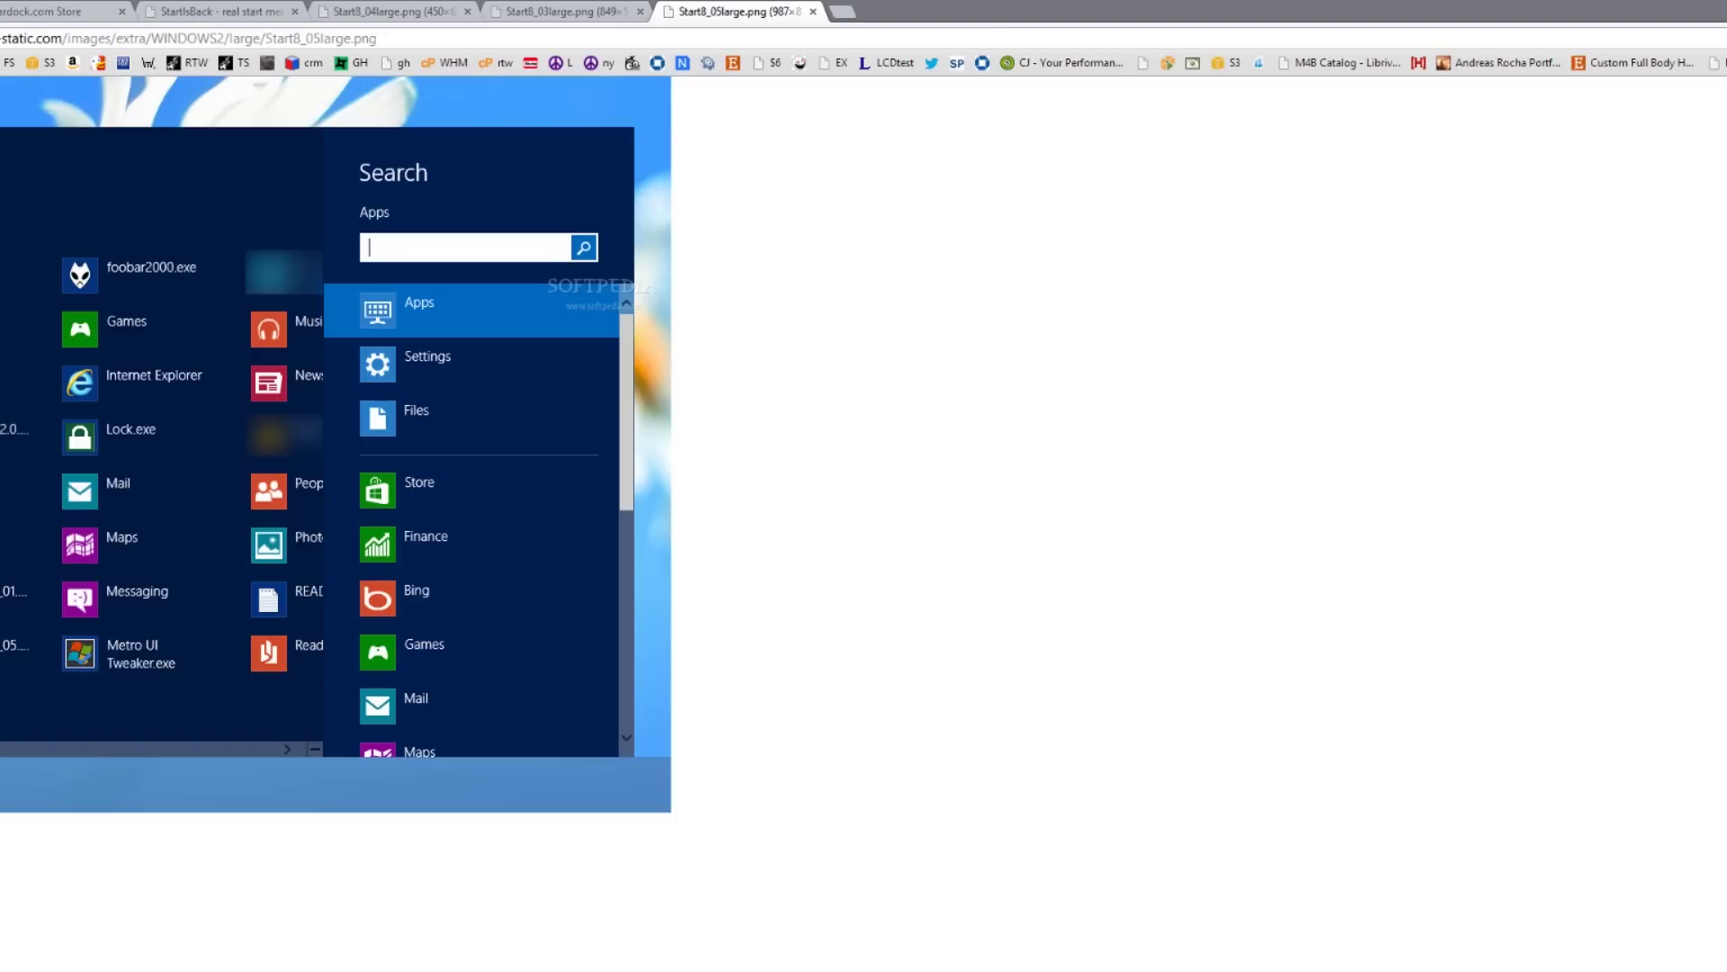
{"action": "key", "text": "super"}
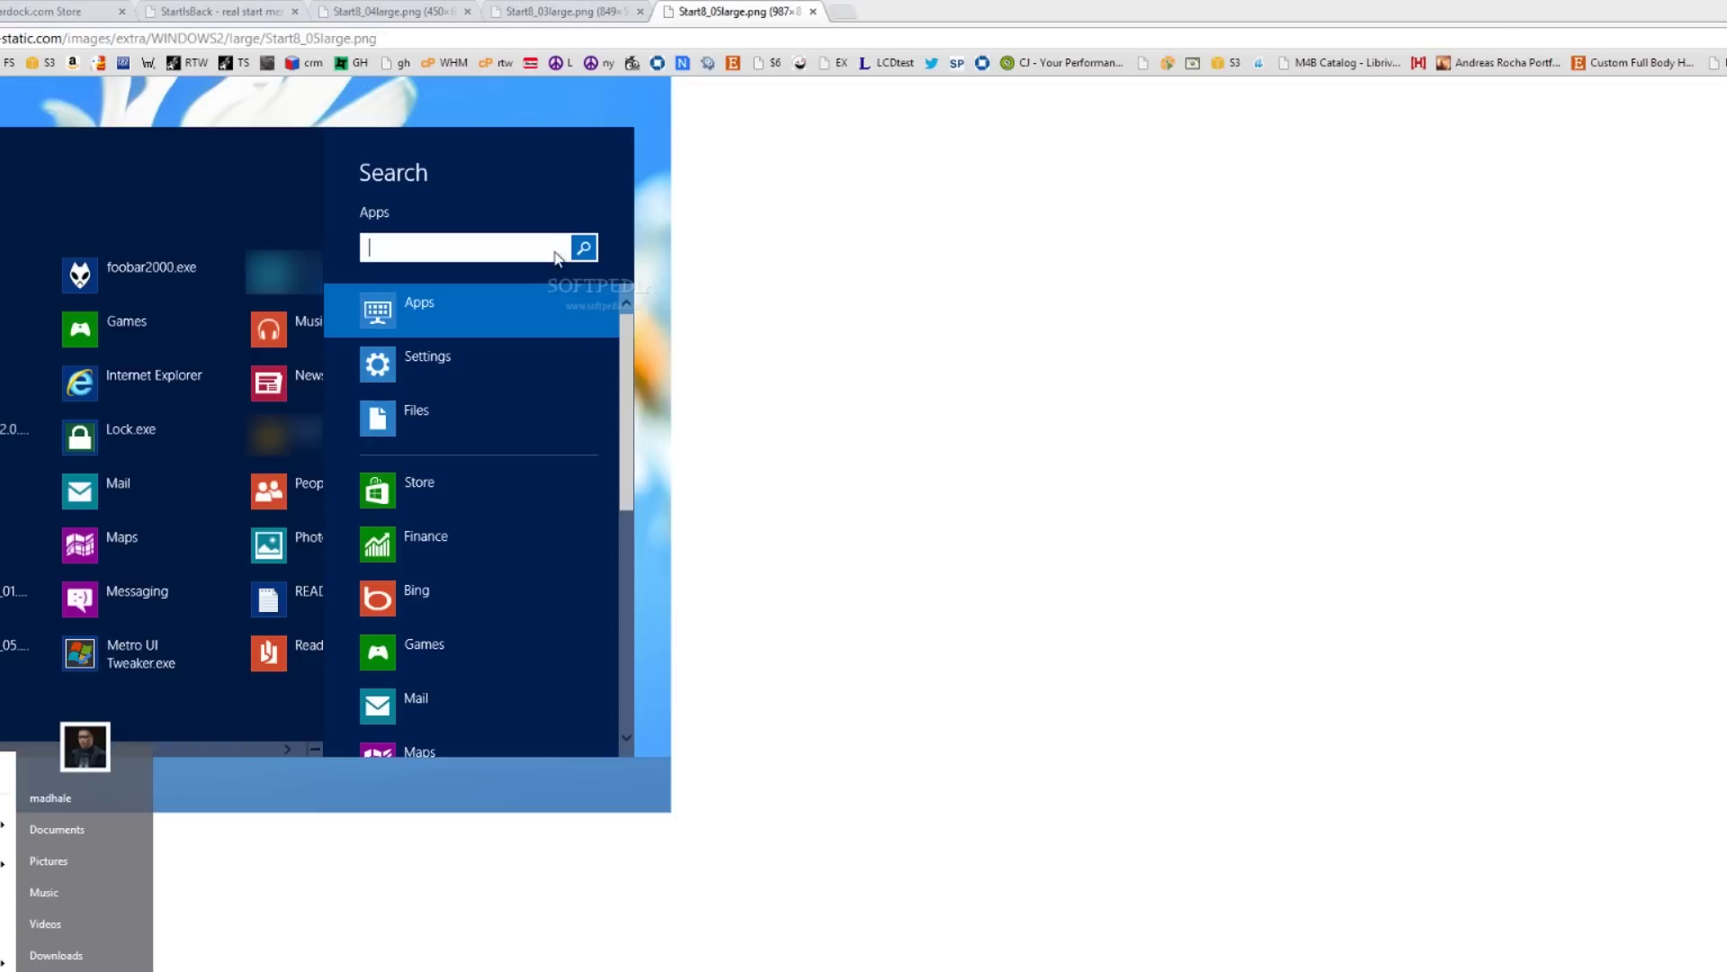
{"action": "key", "text": "super"}
Close the Start8_05large, Start8_03large and Start8_04large screenshot tabs.
{"action": "left_click", "coordinate": [812, 11]}
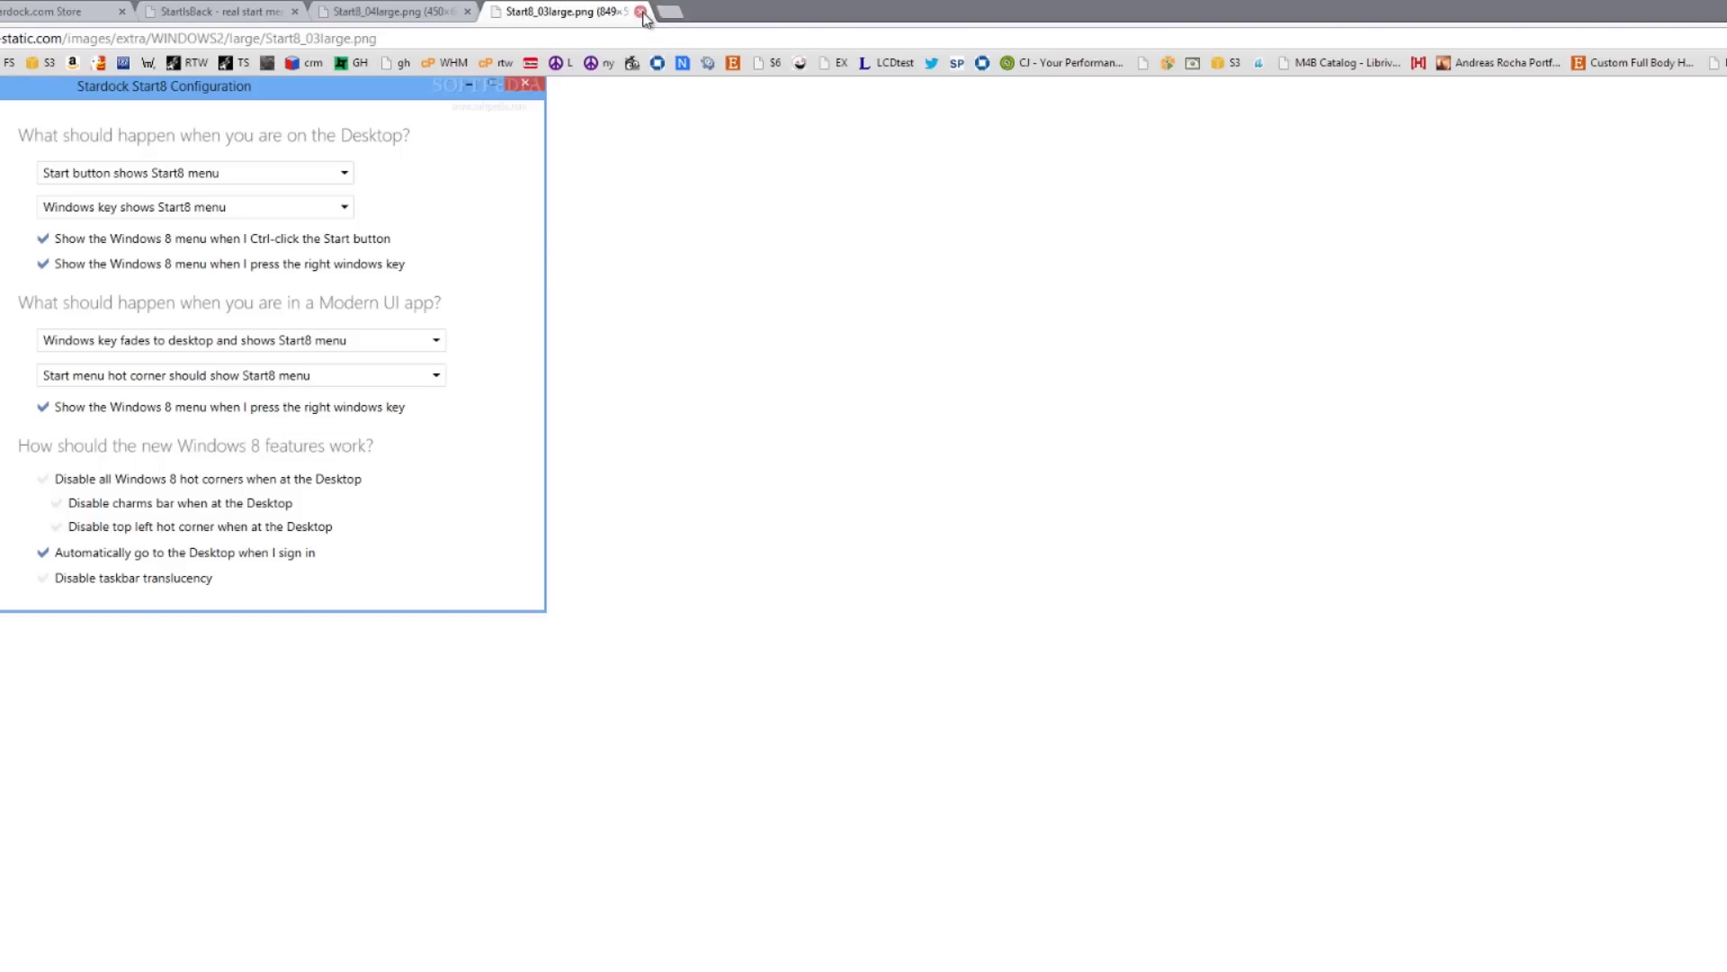
{"action": "left_click", "coordinate": [639, 11]}
{"action": "left_click", "coordinate": [467, 10]}
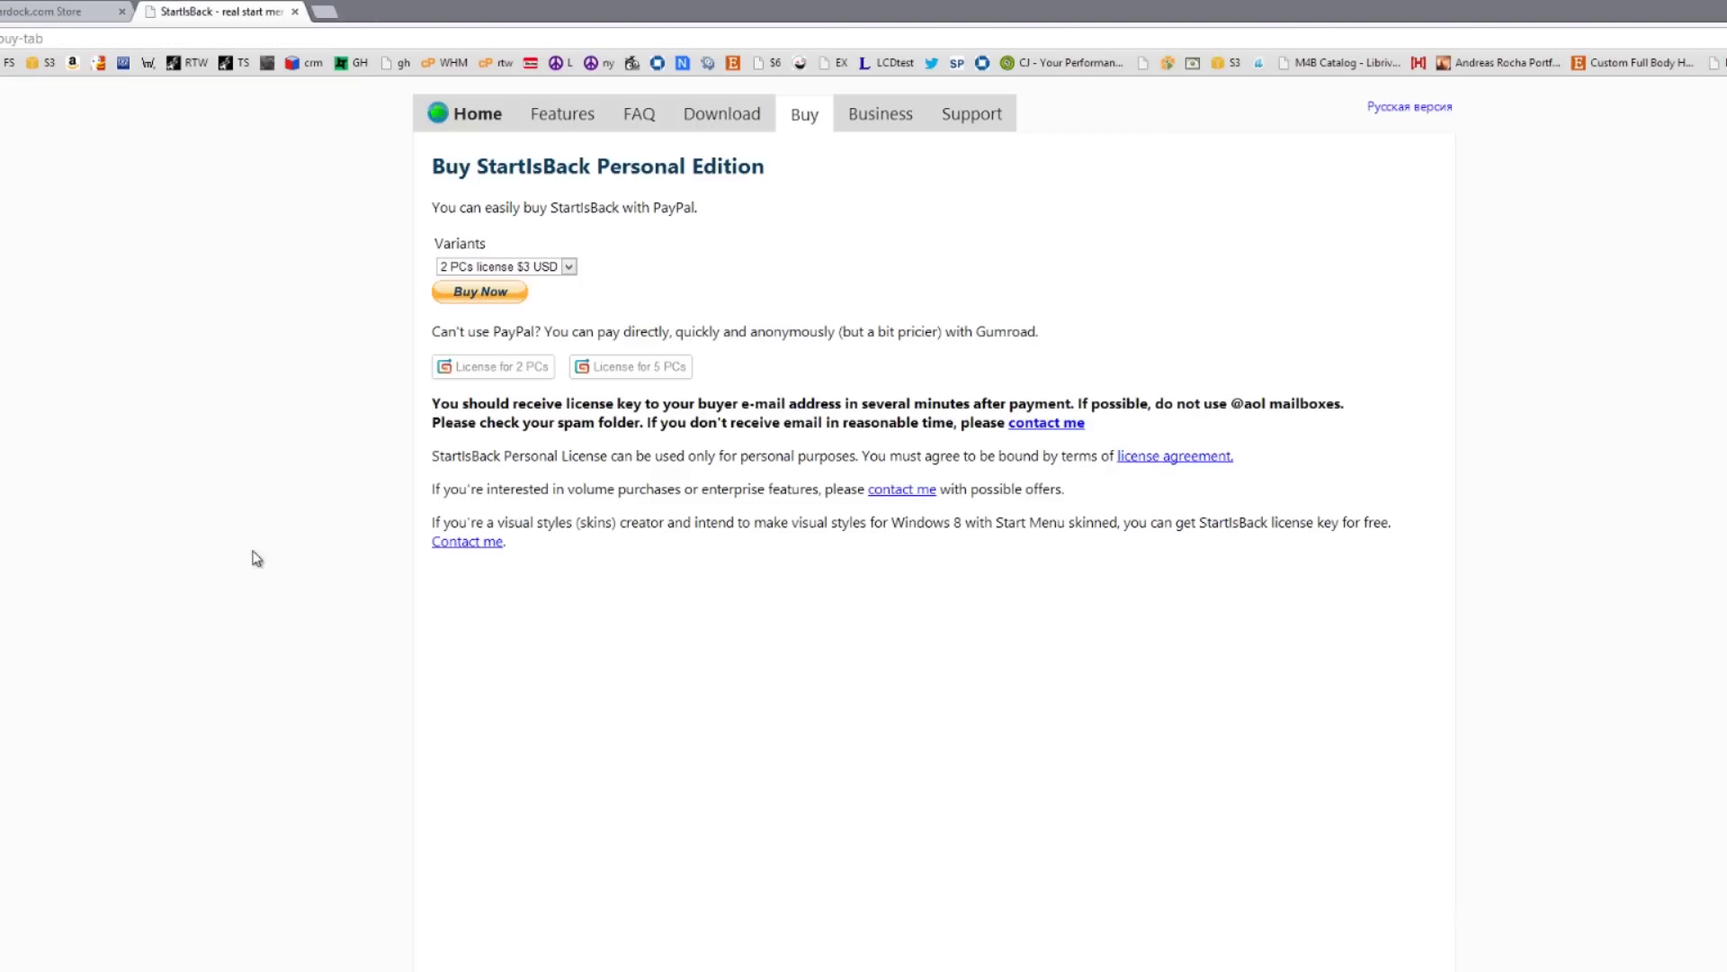
On the StartIsBack buy page, choose the '5 PCs license $5 USD' variant.
{"action": "left_click", "coordinate": [57, 18]}
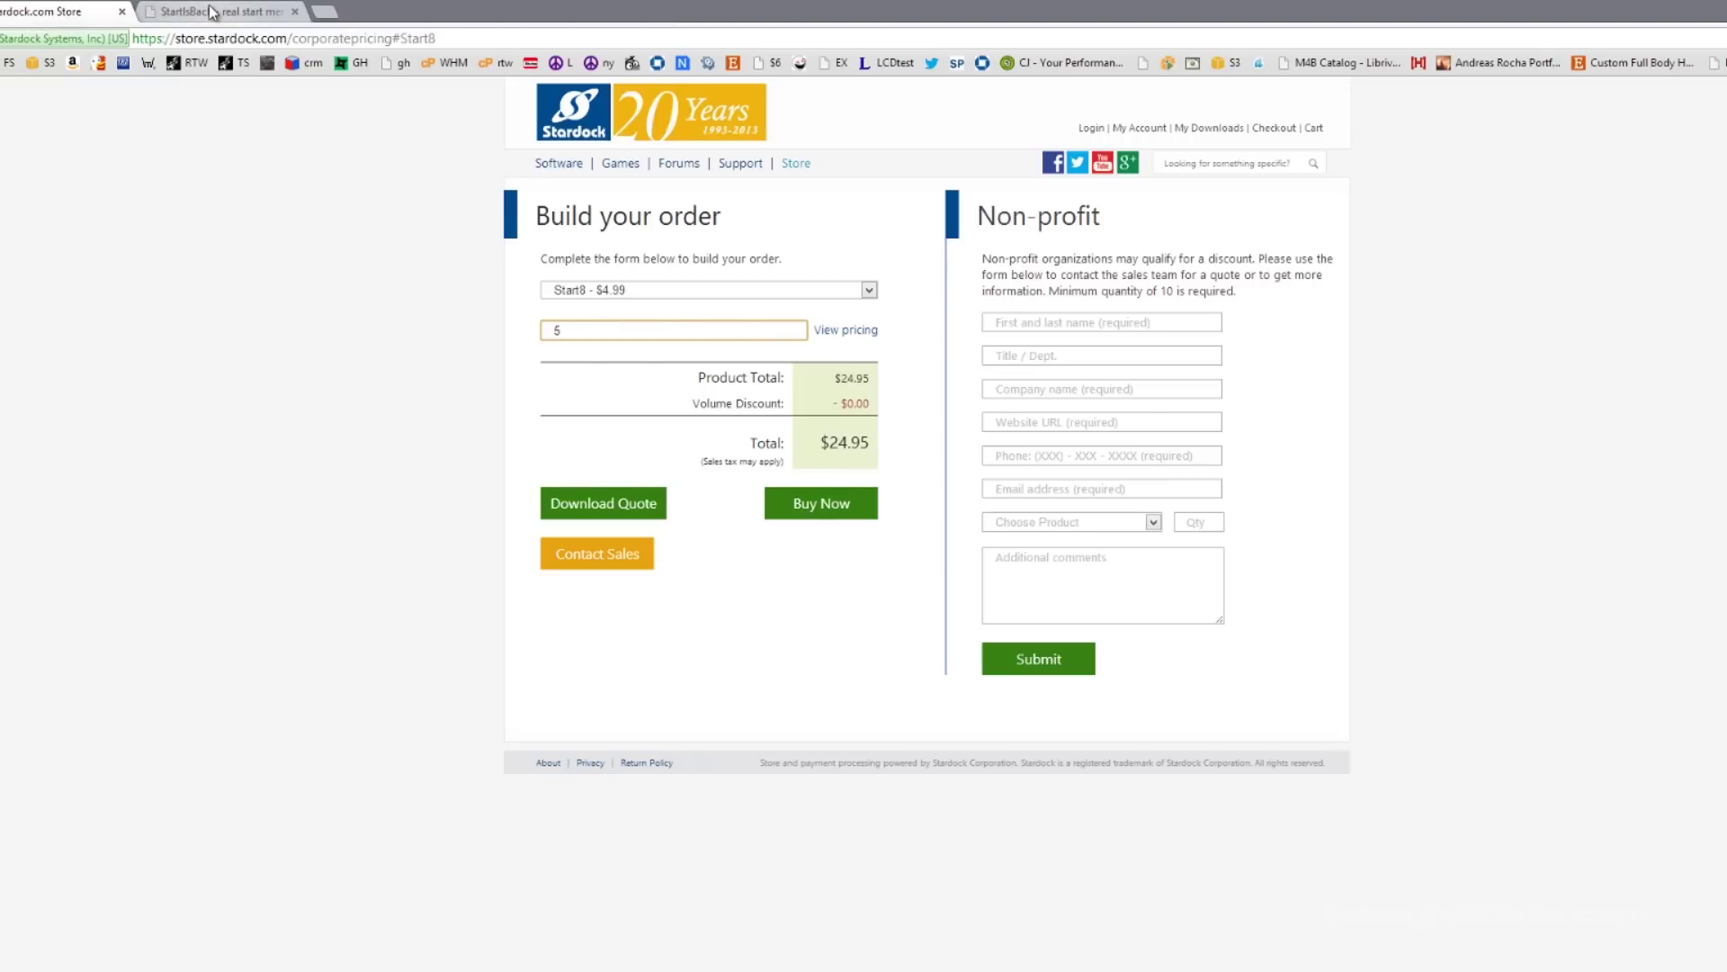
{"action": "left_click", "coordinate": [212, 13]}
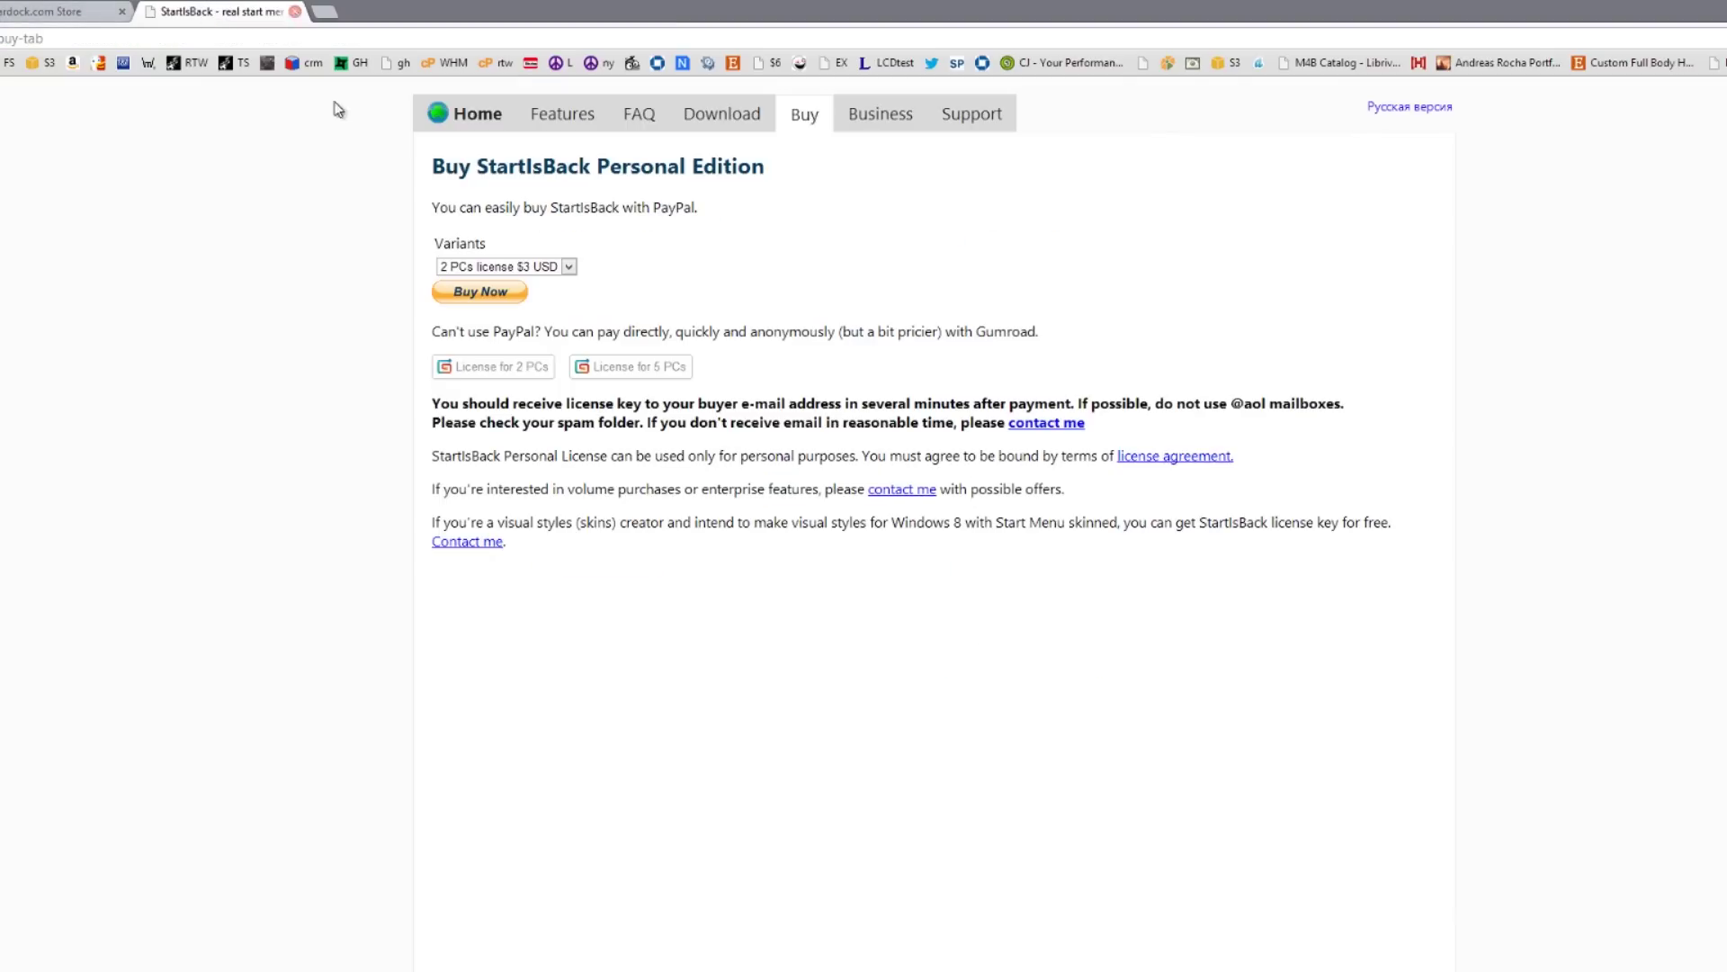
{"action": "left_click", "coordinate": [543, 268]}
{"action": "left_click", "coordinate": [538, 298]}
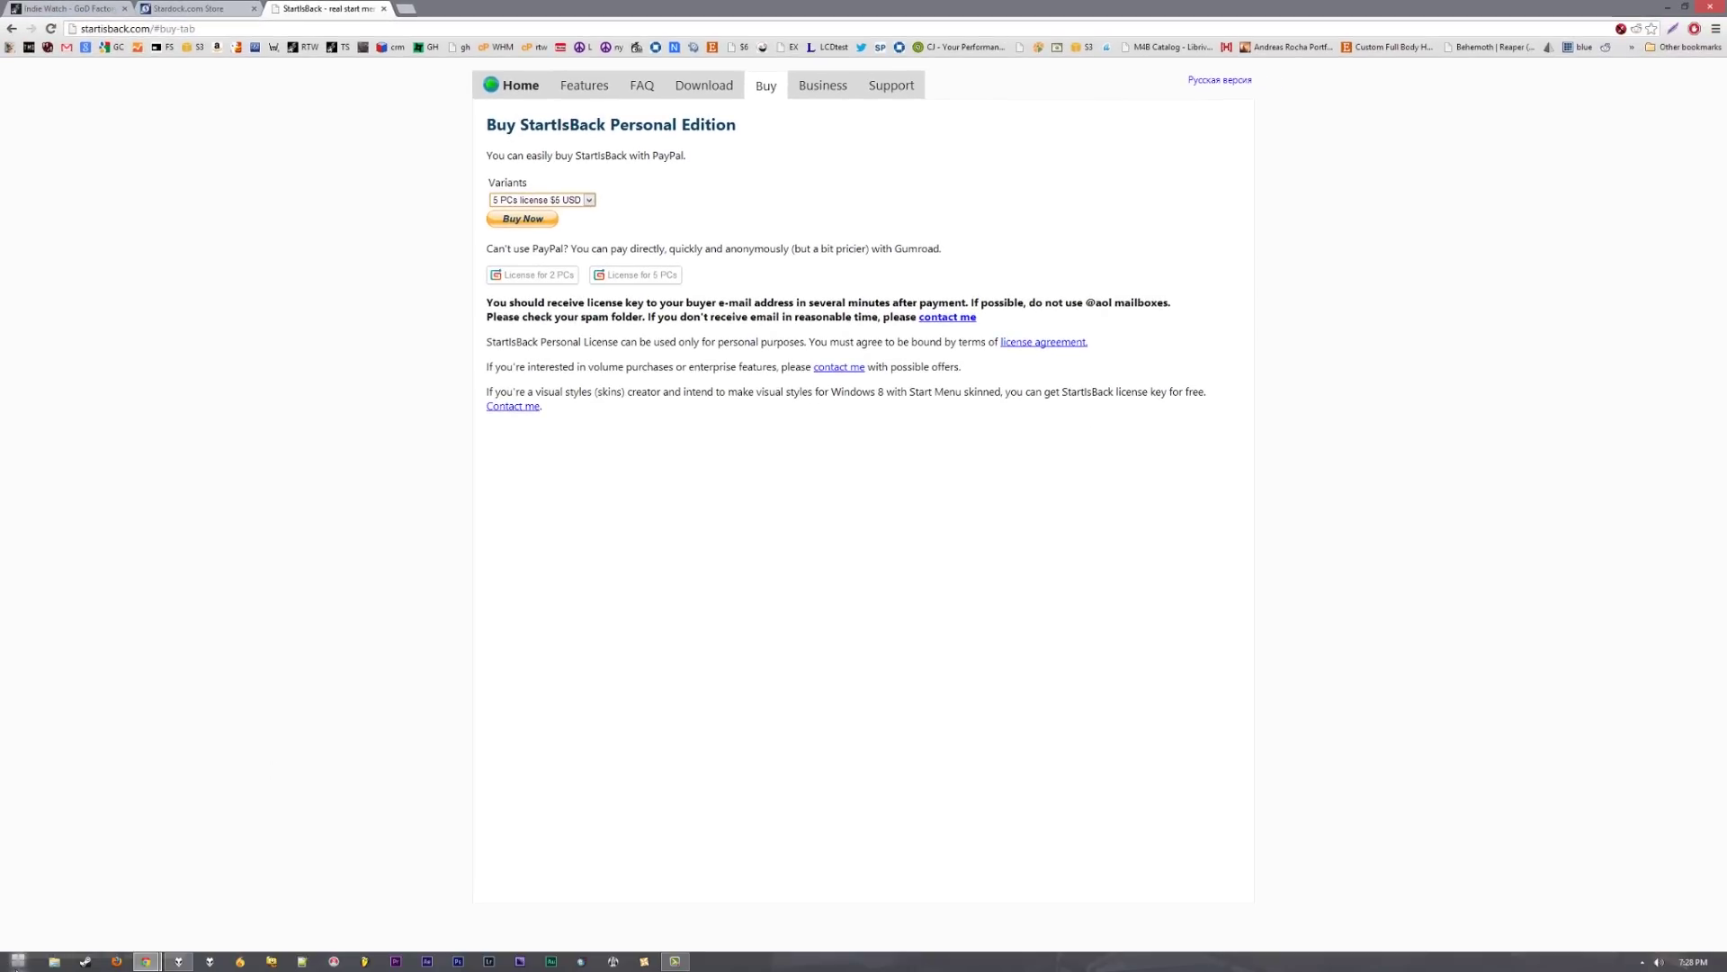
Open StartIsBack configuration from the Start button's context menu and centre its window.
{"action": "left_click", "coordinate": [18, 963]}
{"action": "left_click", "coordinate": [20, 962]}
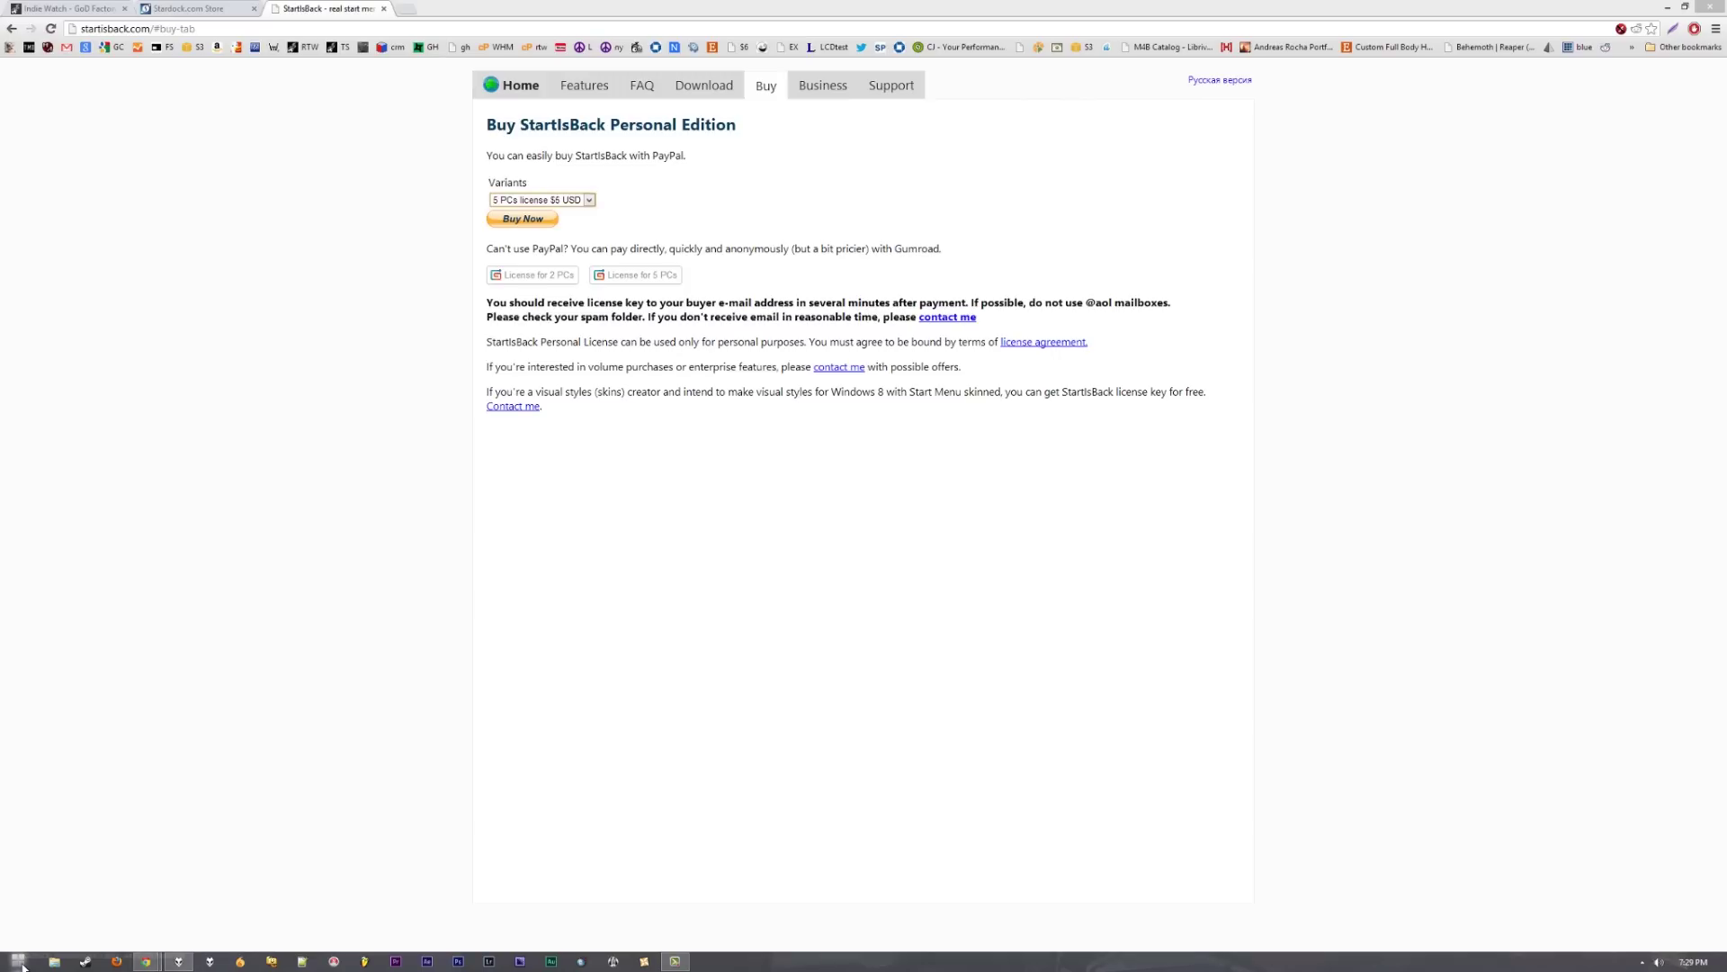
{"action": "left_click", "coordinate": [19, 962]}
{"action": "right_click", "coordinate": [22, 964]}
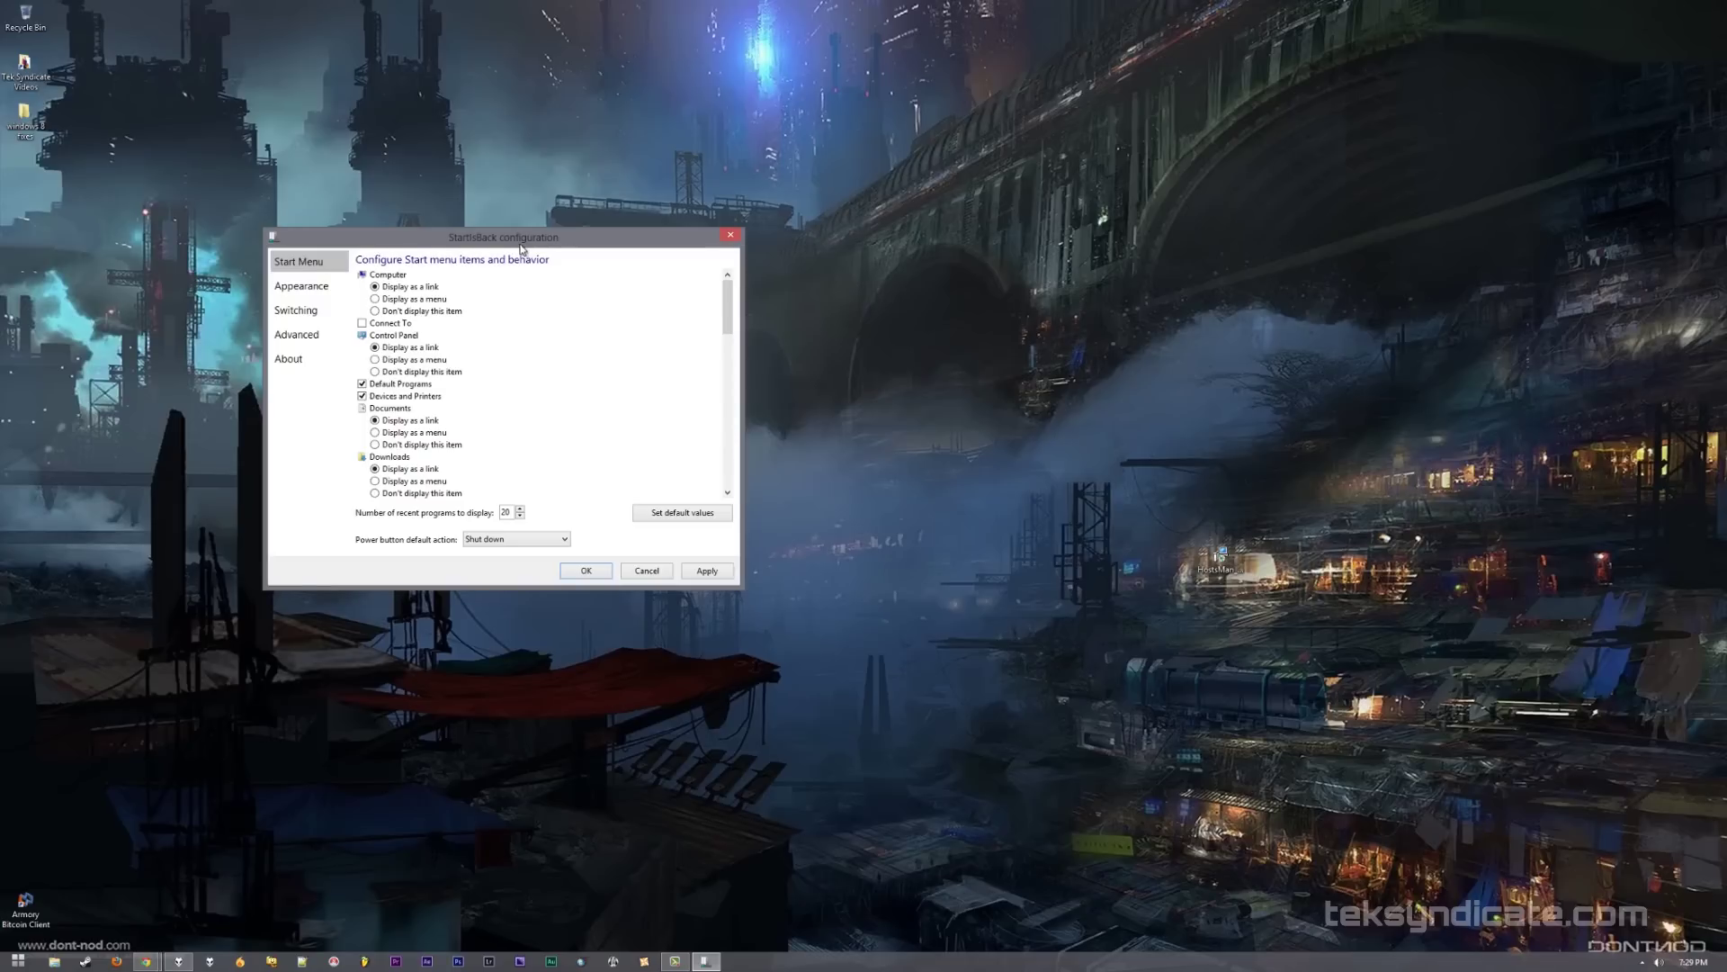
{"action": "left_click_drag", "start_coordinate": [520, 248], "coordinate": [715, 254]}
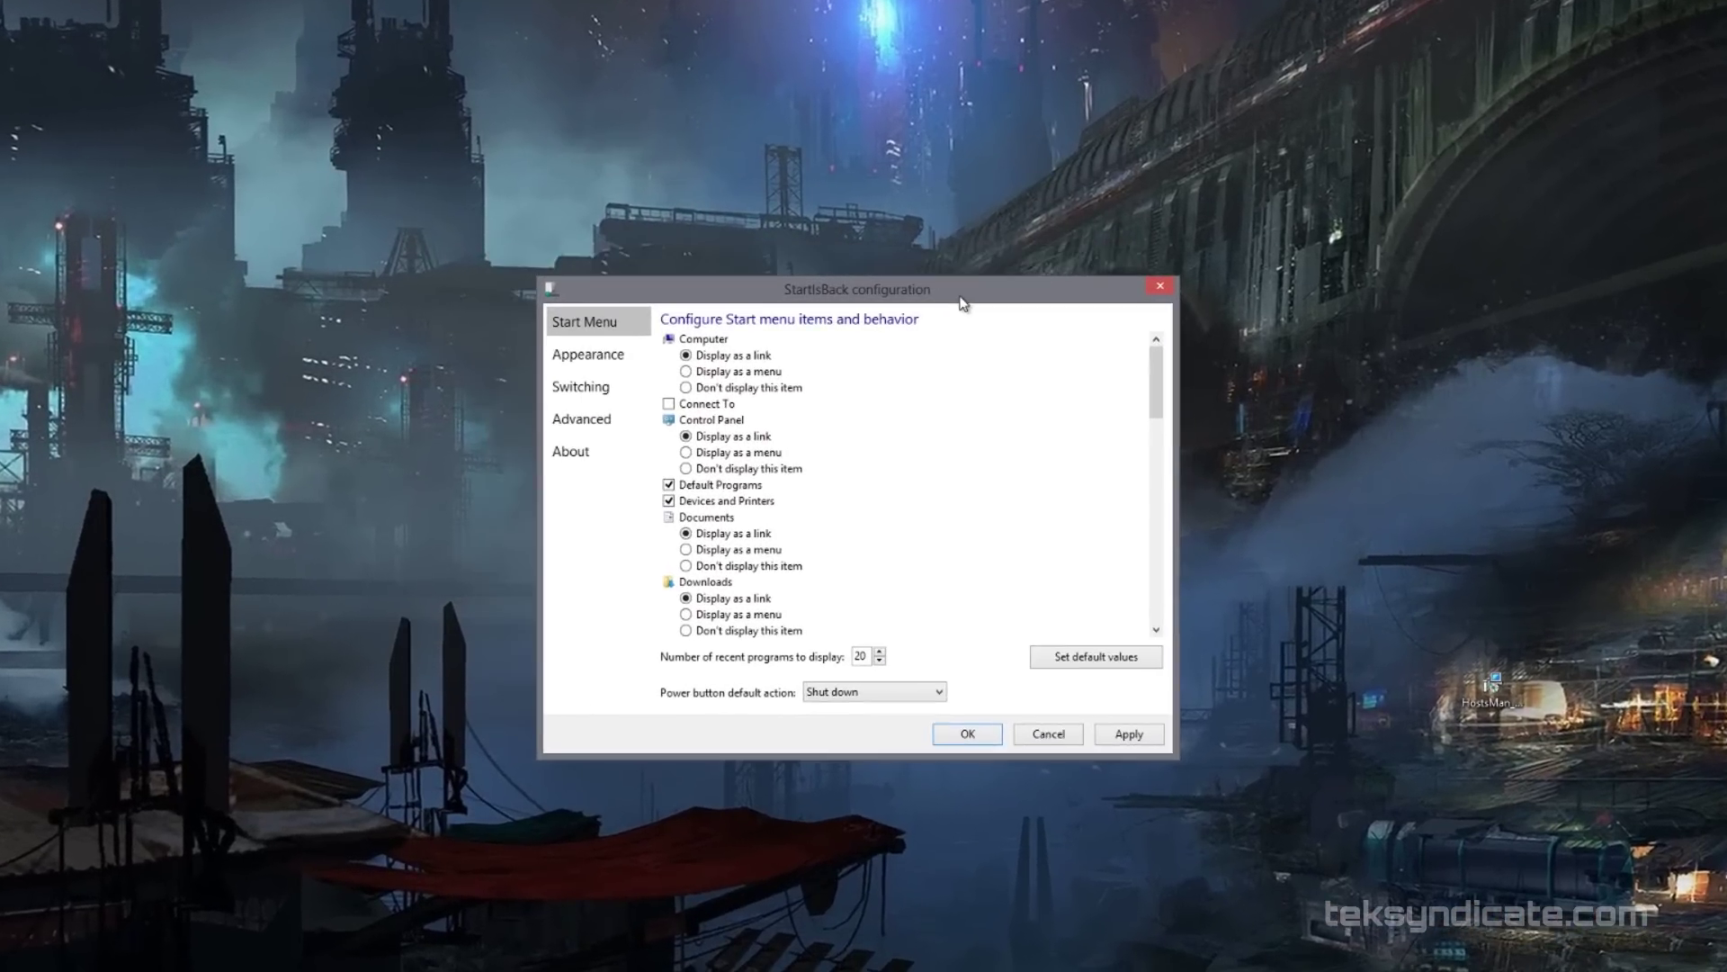
{"action": "scroll", "coordinate": [755, 691], "scroll_direction": "down", "scroll_amount": 13}
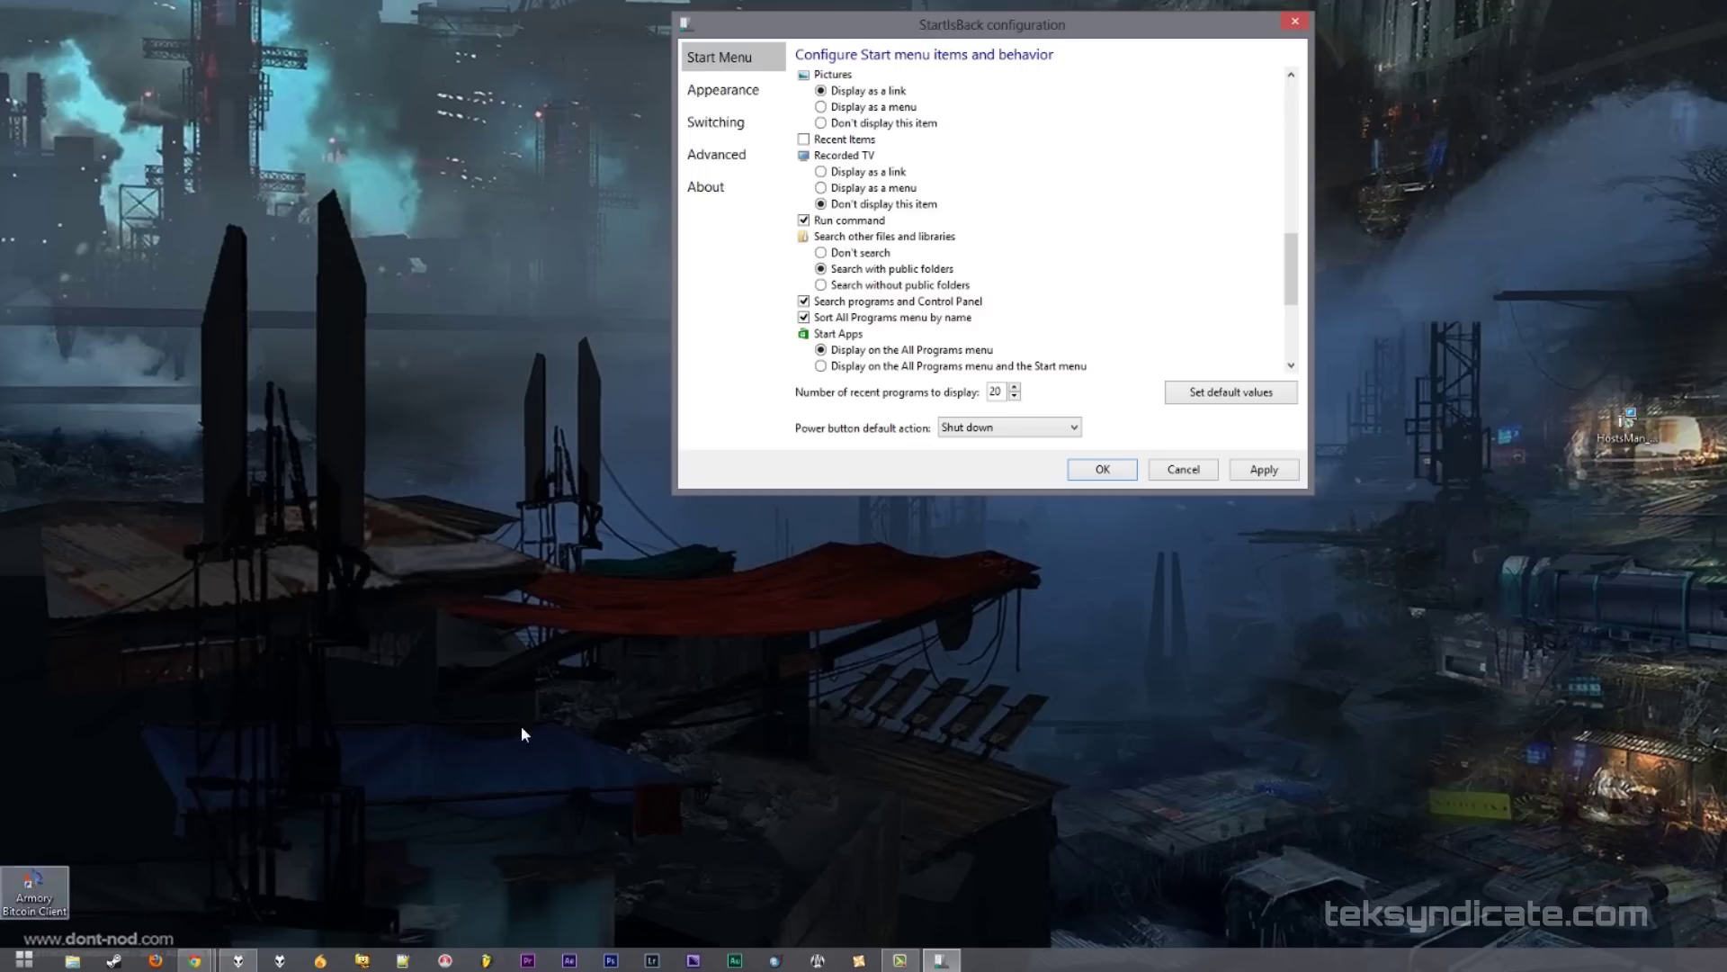
{"action": "key", "text": "super"}
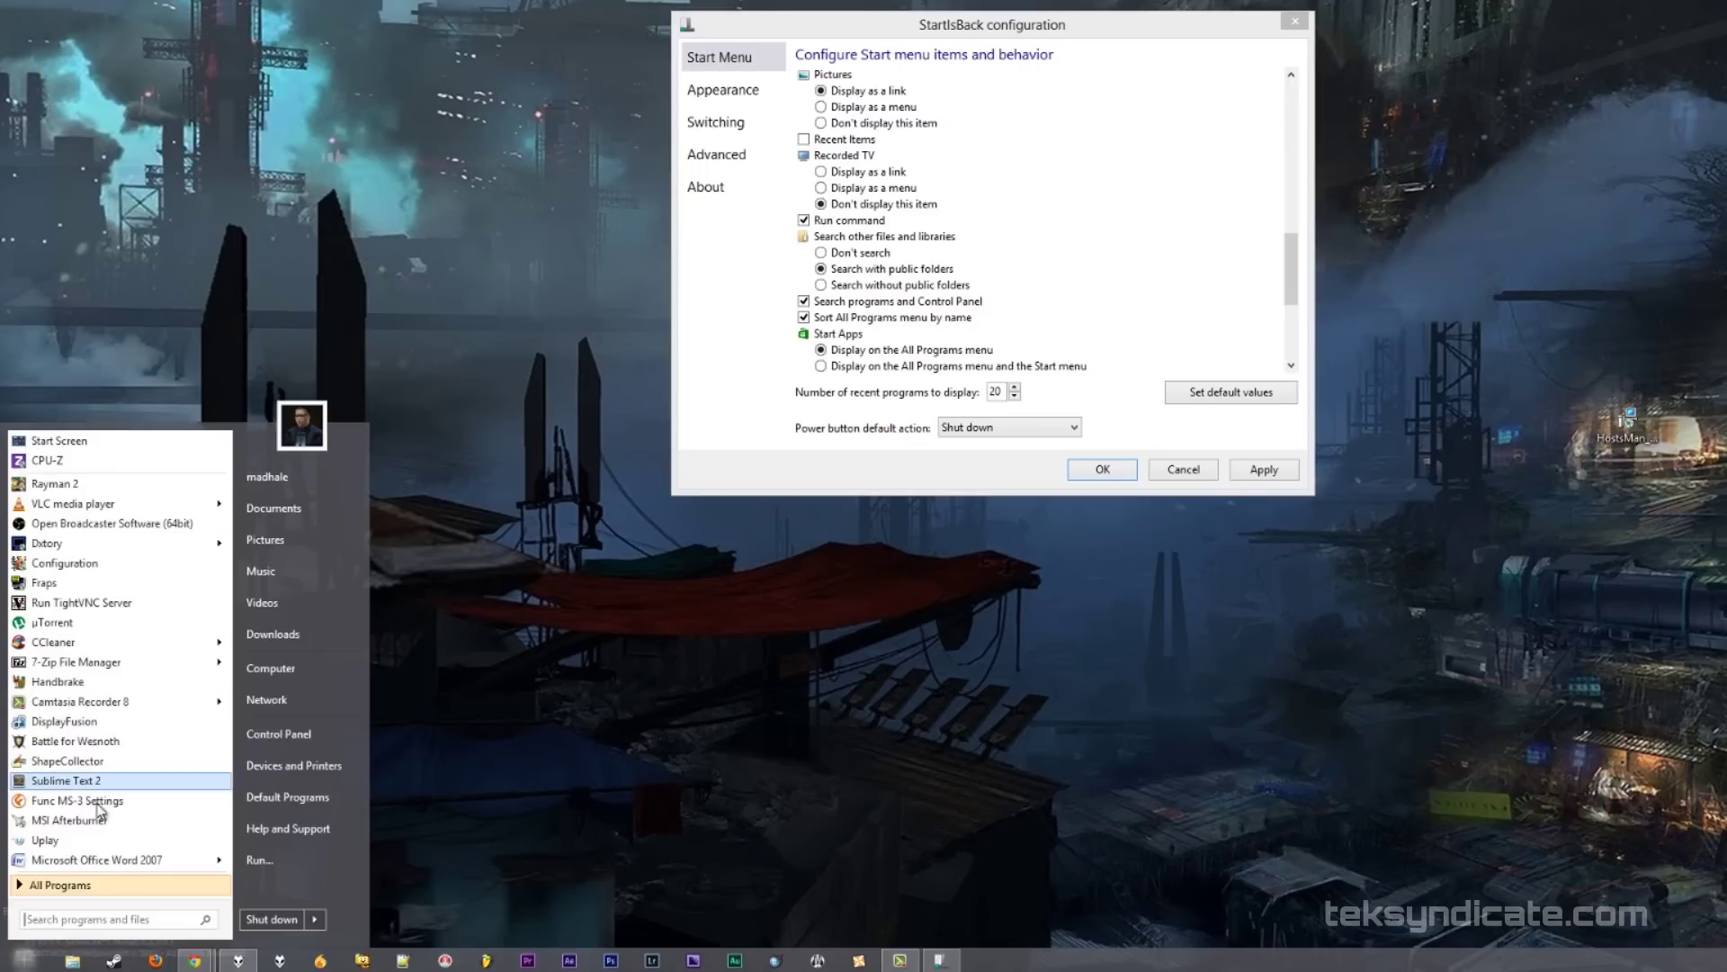
In Appearance, apply the third start orb style and check it on the Start button.
{"action": "mouse_move", "coordinate": [96, 861]}
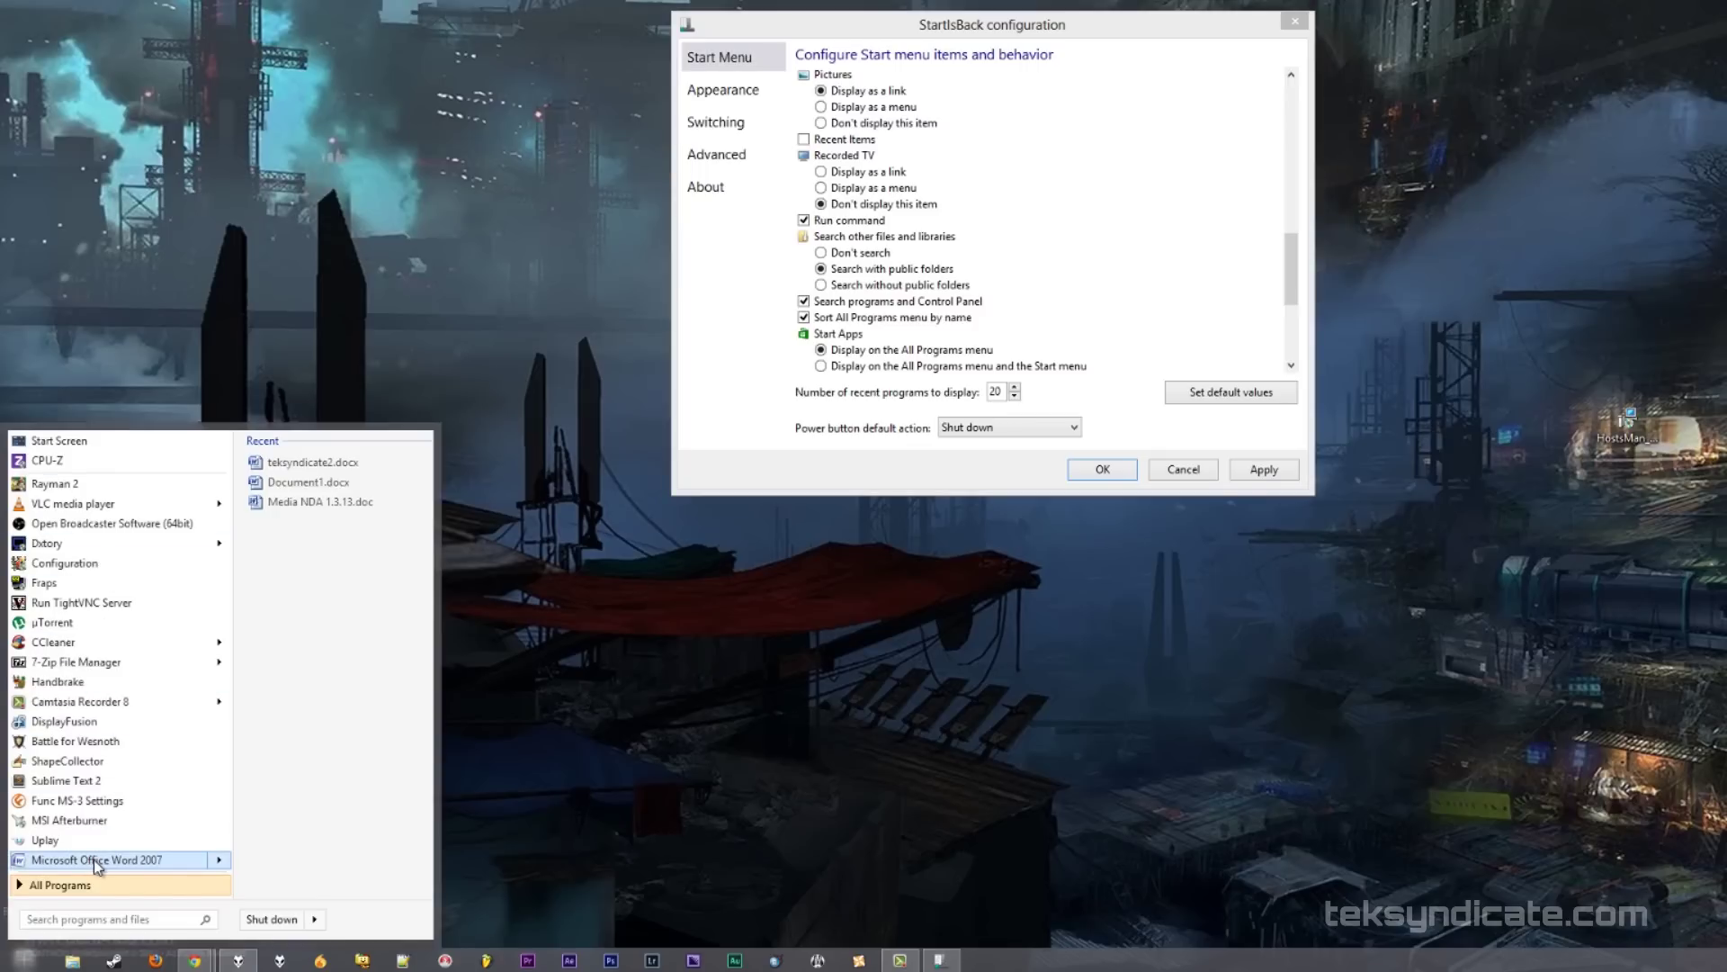
{"action": "left_click", "coordinate": [729, 101]}
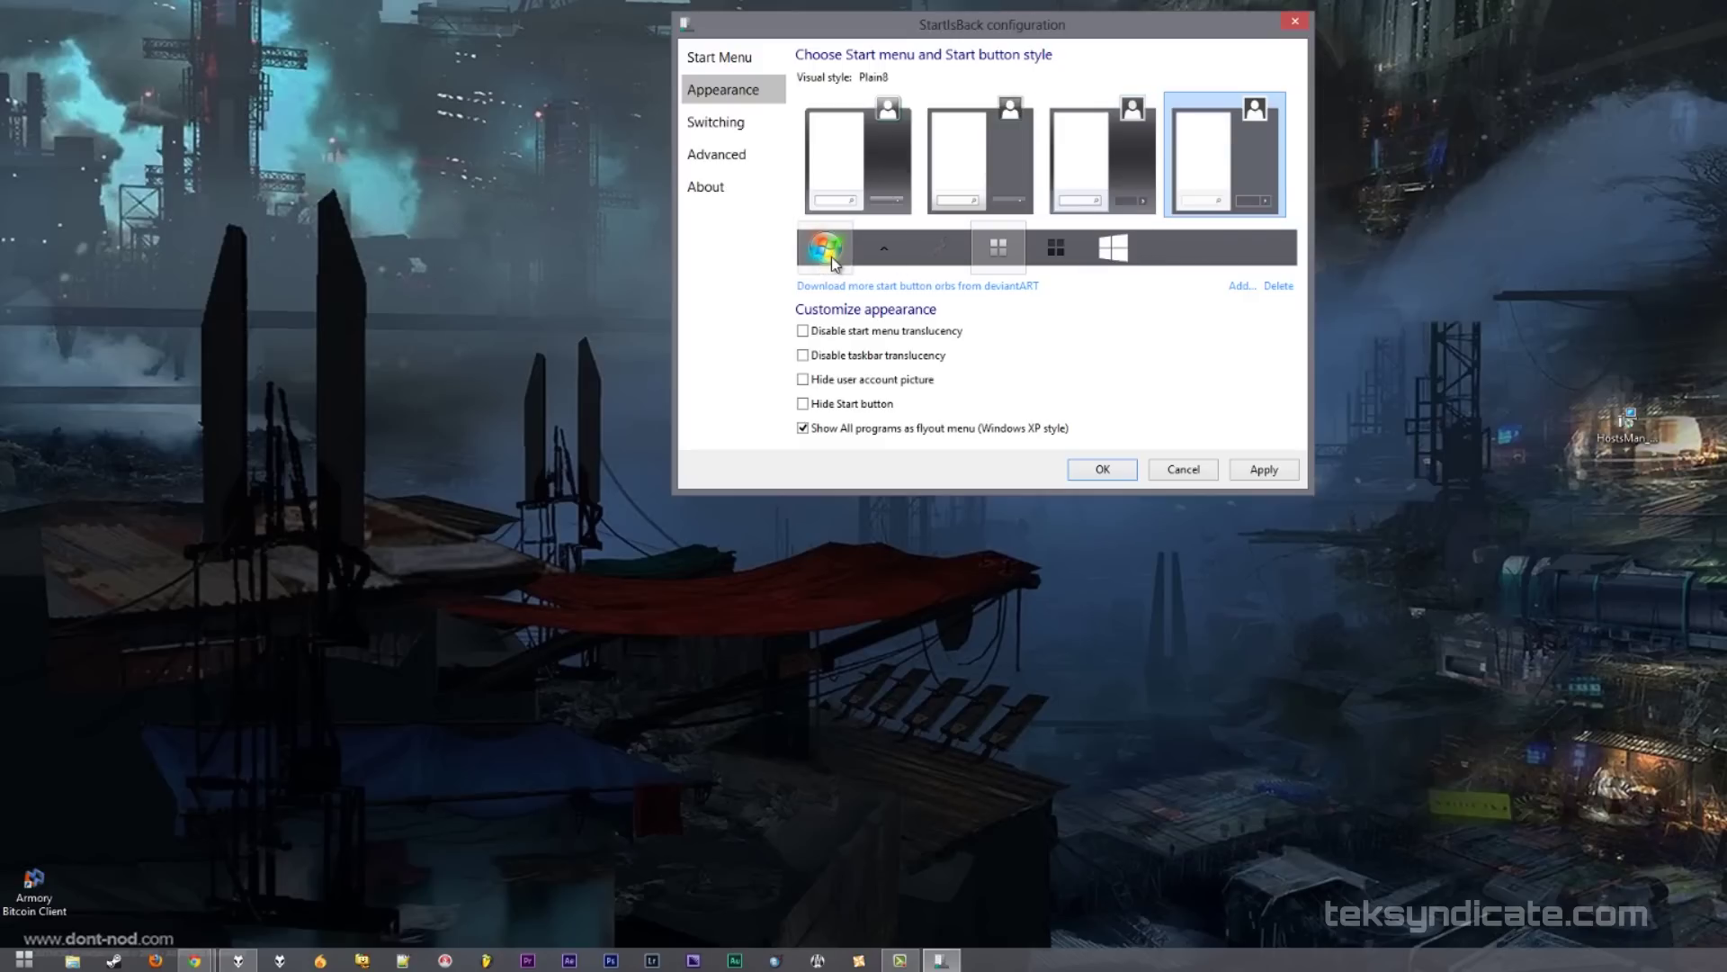
{"action": "left_click", "coordinate": [946, 263]}
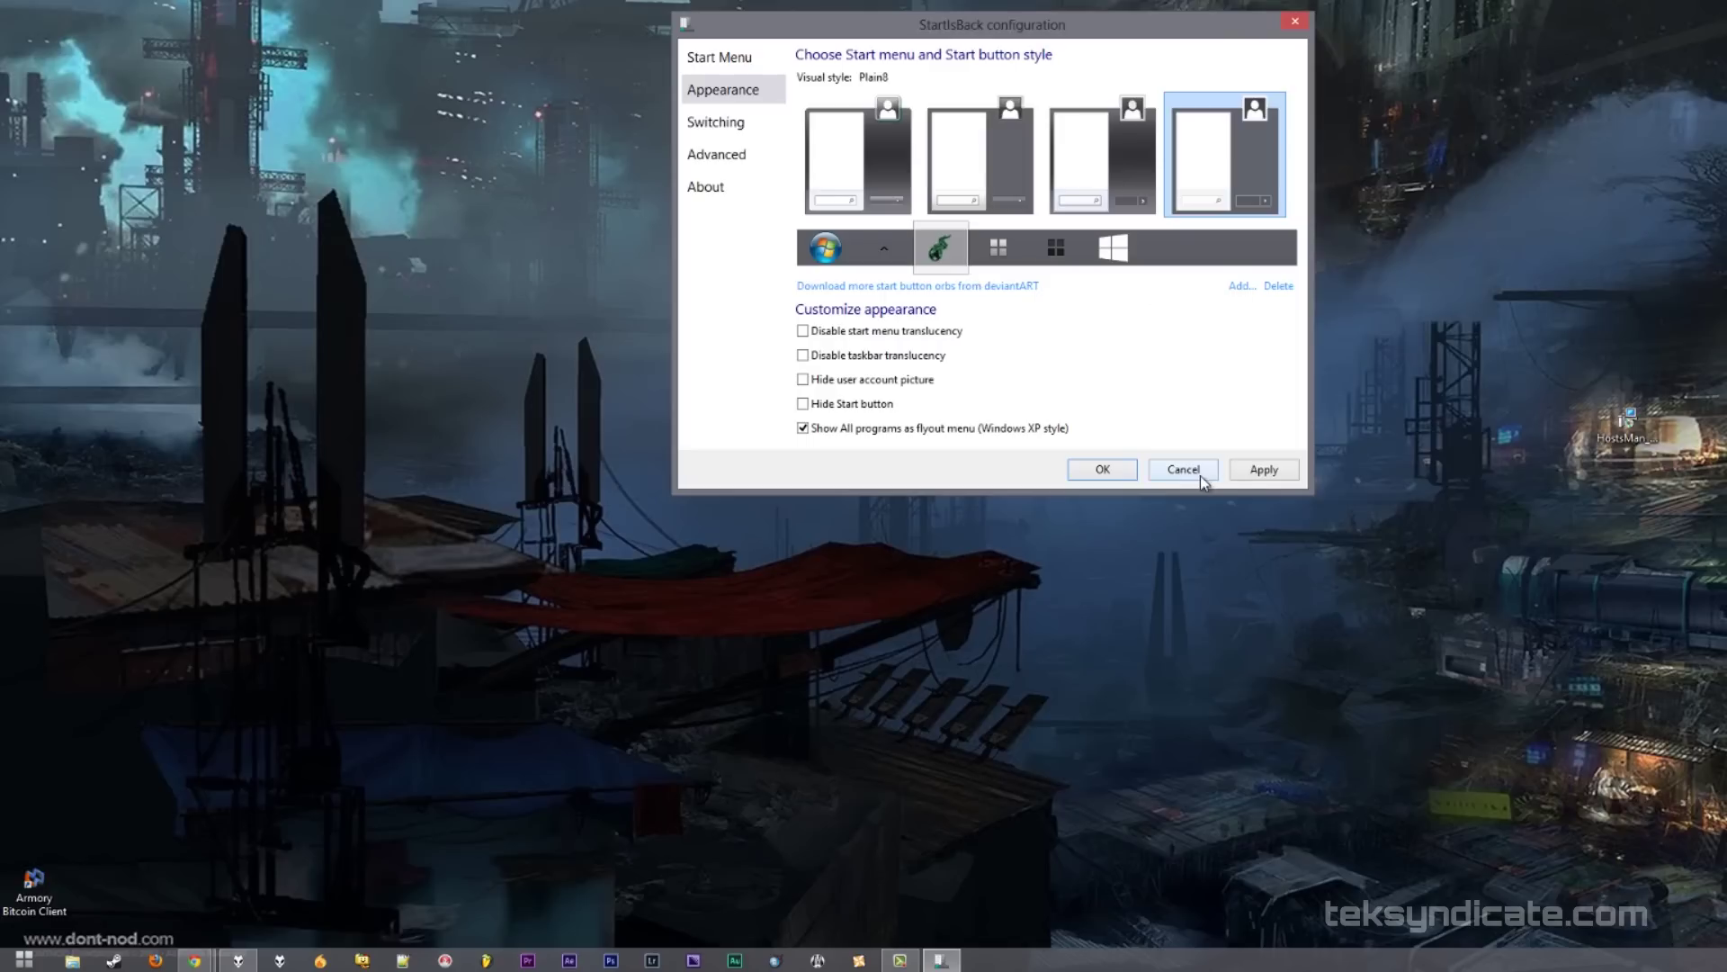
{"action": "left_click", "coordinate": [1261, 470]}
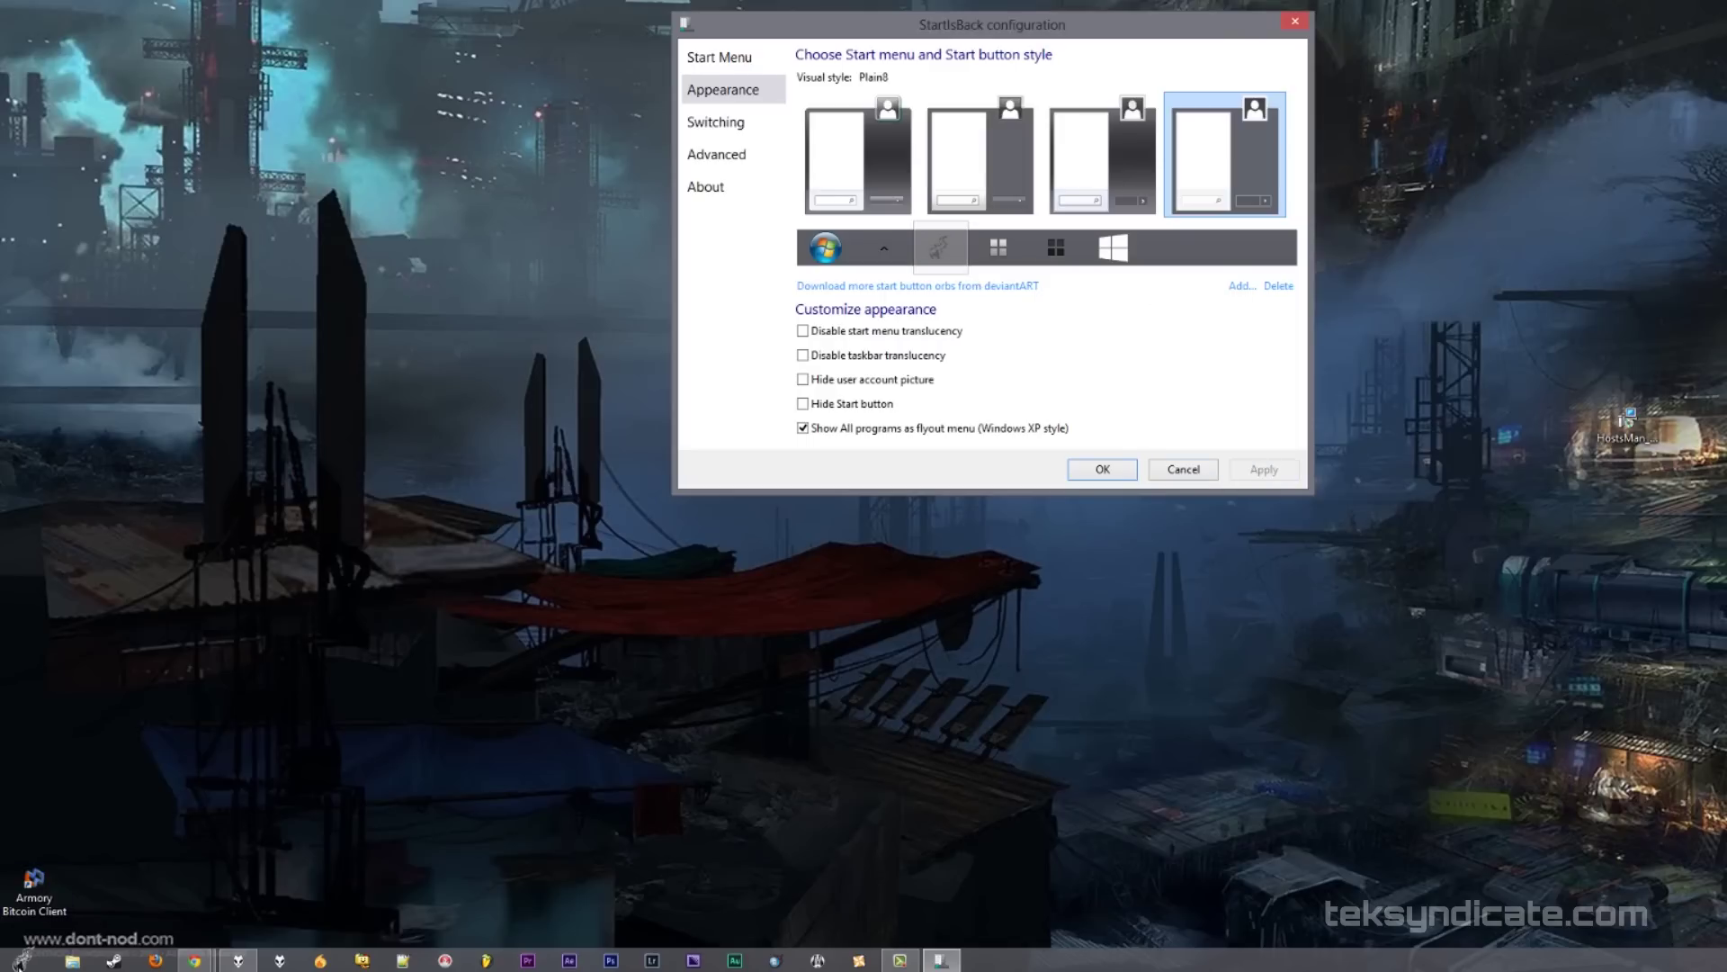
{"action": "left_click", "coordinate": [20, 959]}
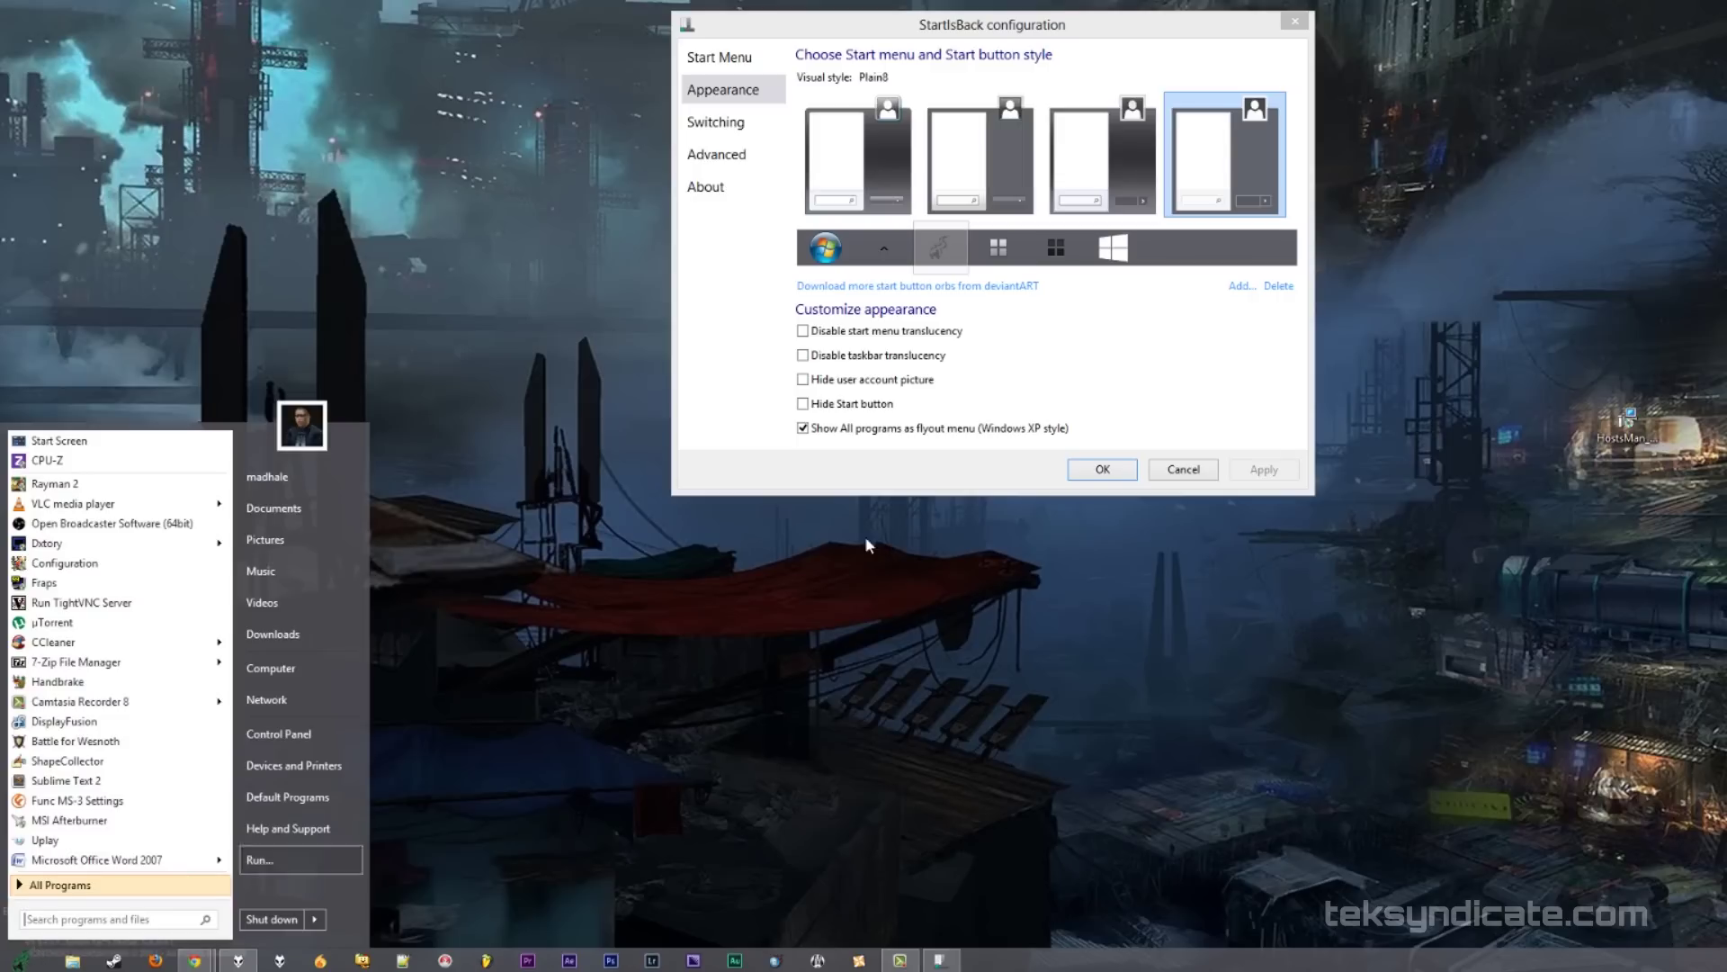
Apply the four-square grid orb, check it, then browse more orbs on deviantArt.
{"action": "left_click", "coordinate": [1013, 232]}
{"action": "left_click", "coordinate": [1261, 469]}
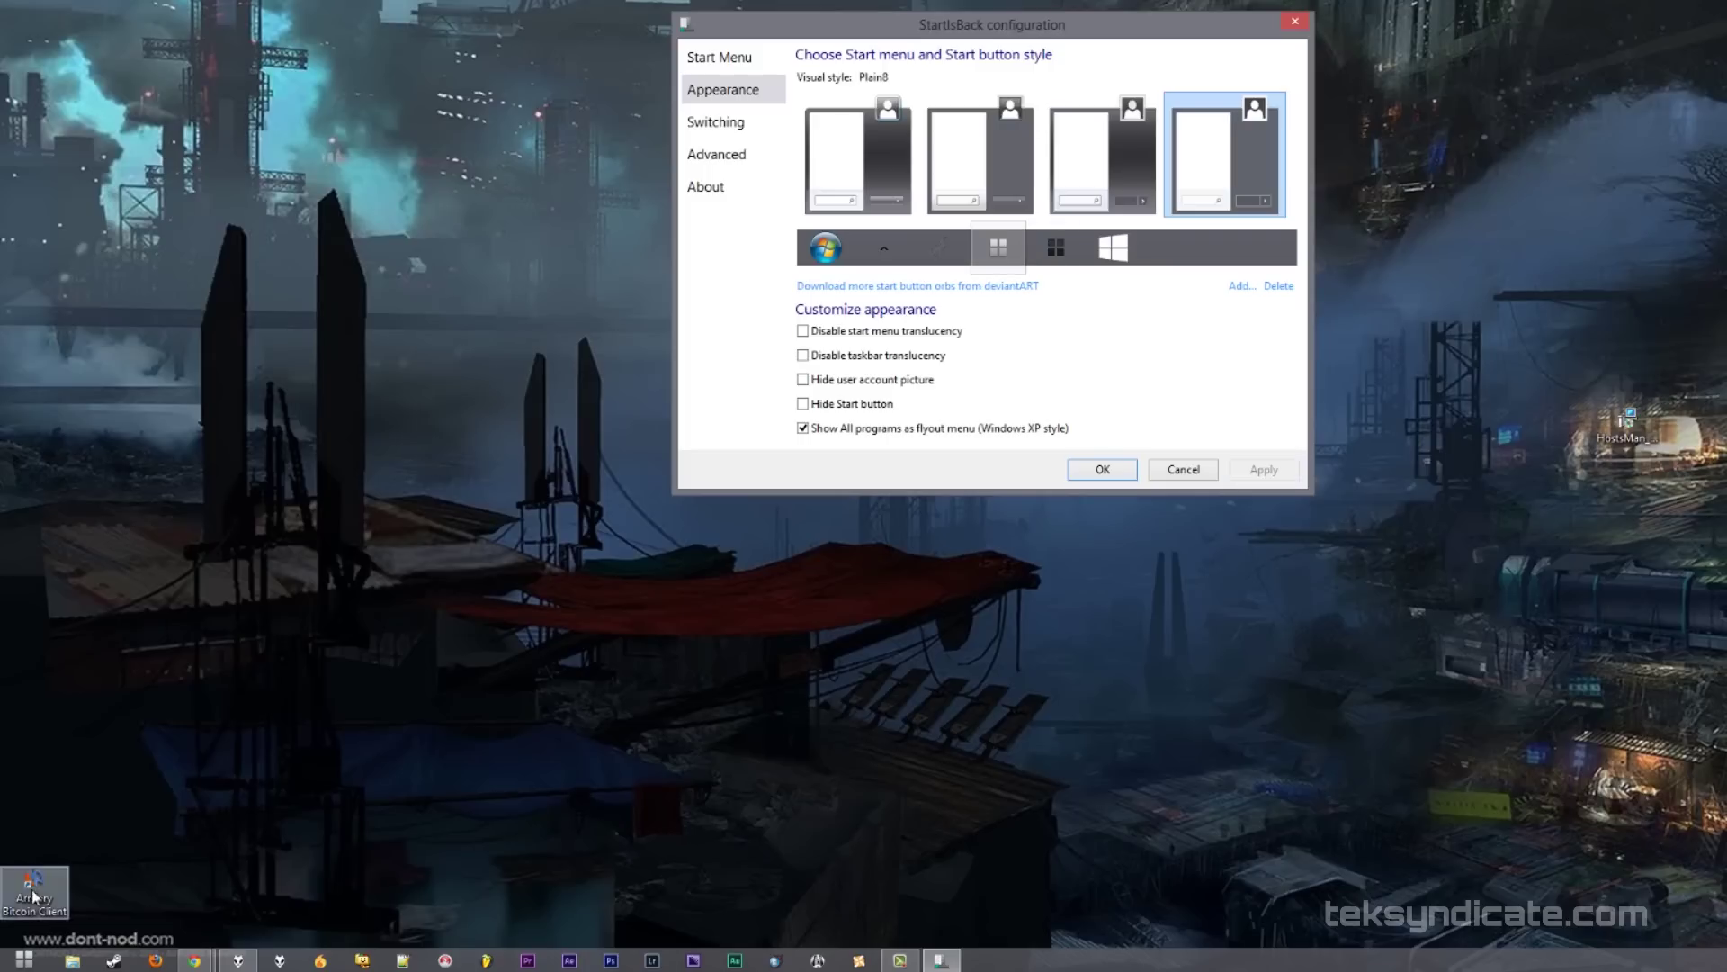
{"action": "left_click", "coordinate": [19, 960]}
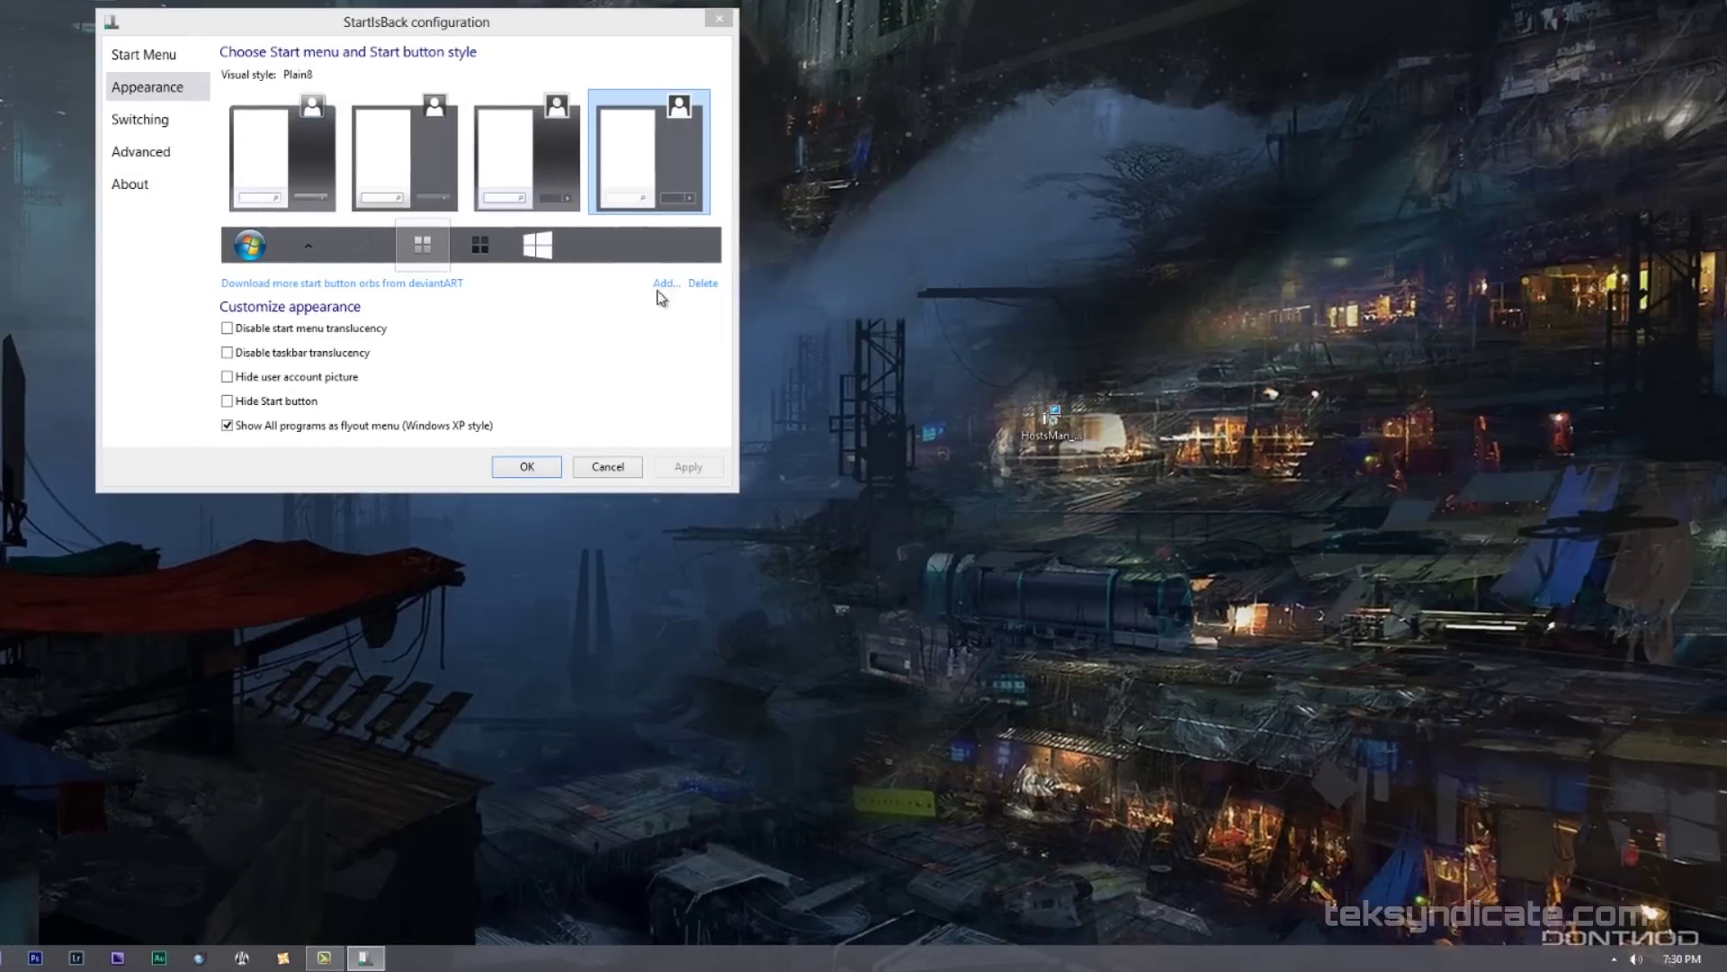
{"action": "left_click", "coordinate": [1106, 285]}
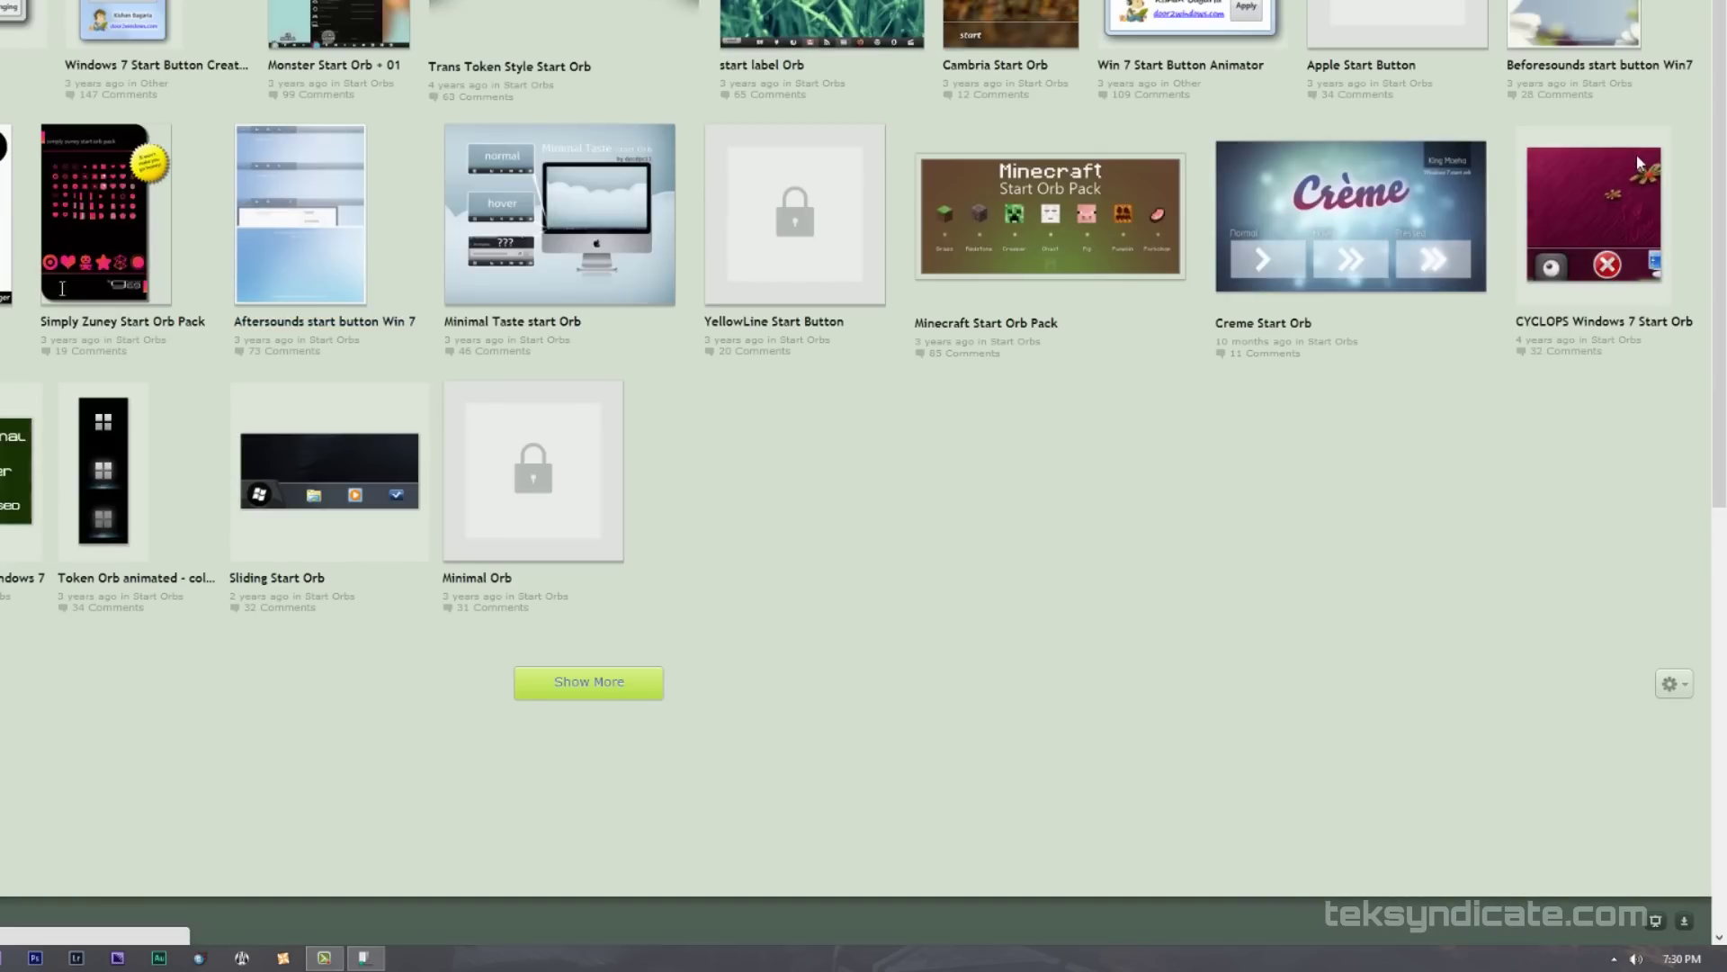
{"action": "left_click", "coordinate": [140, 517]}
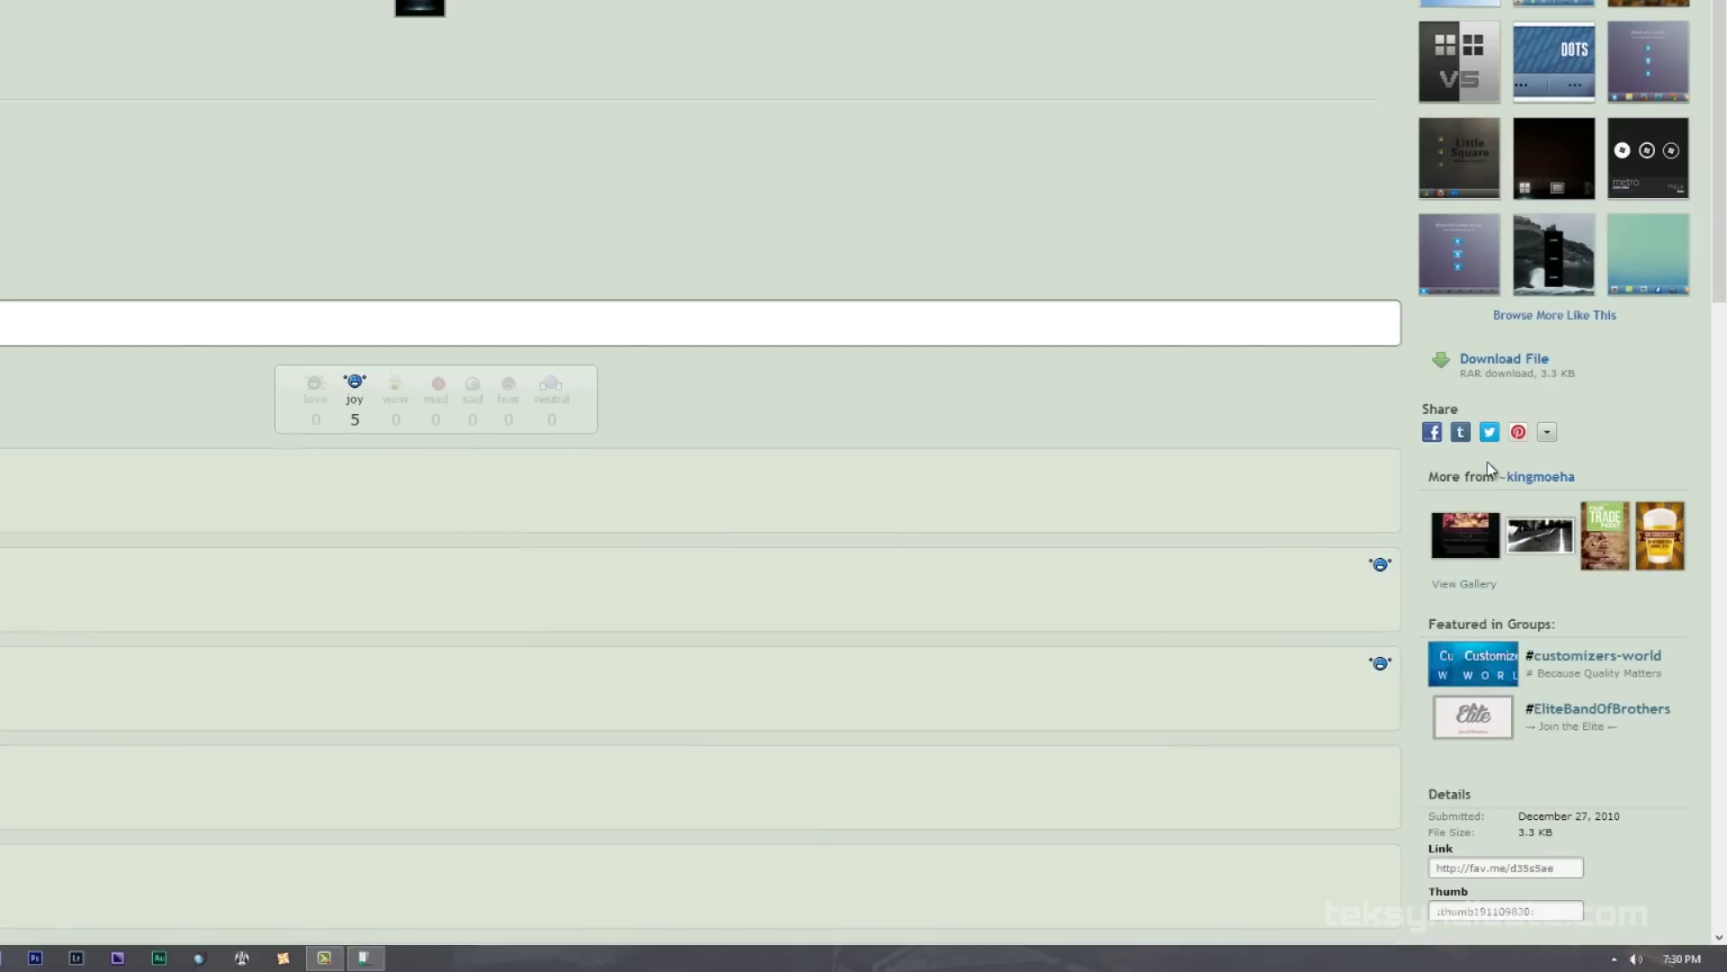
{"action": "left_click", "coordinate": [1540, 367]}
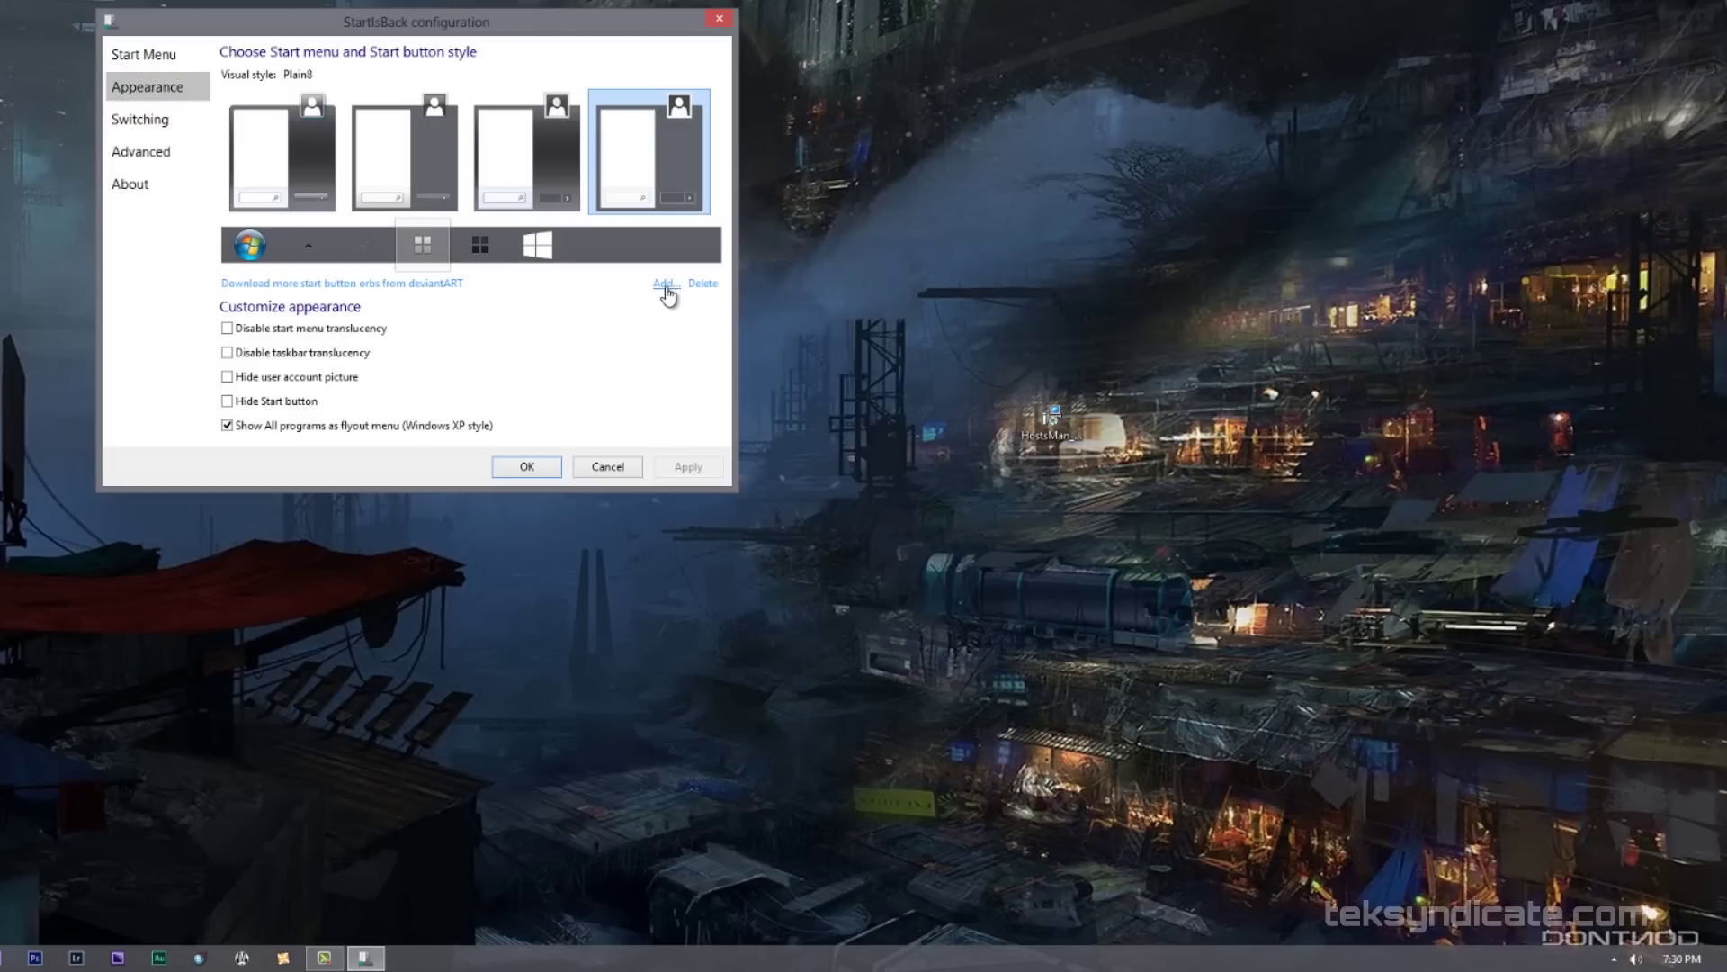
{"action": "left_click", "coordinate": [667, 284]}
{"action": "left_click", "coordinate": [1030, 477]}
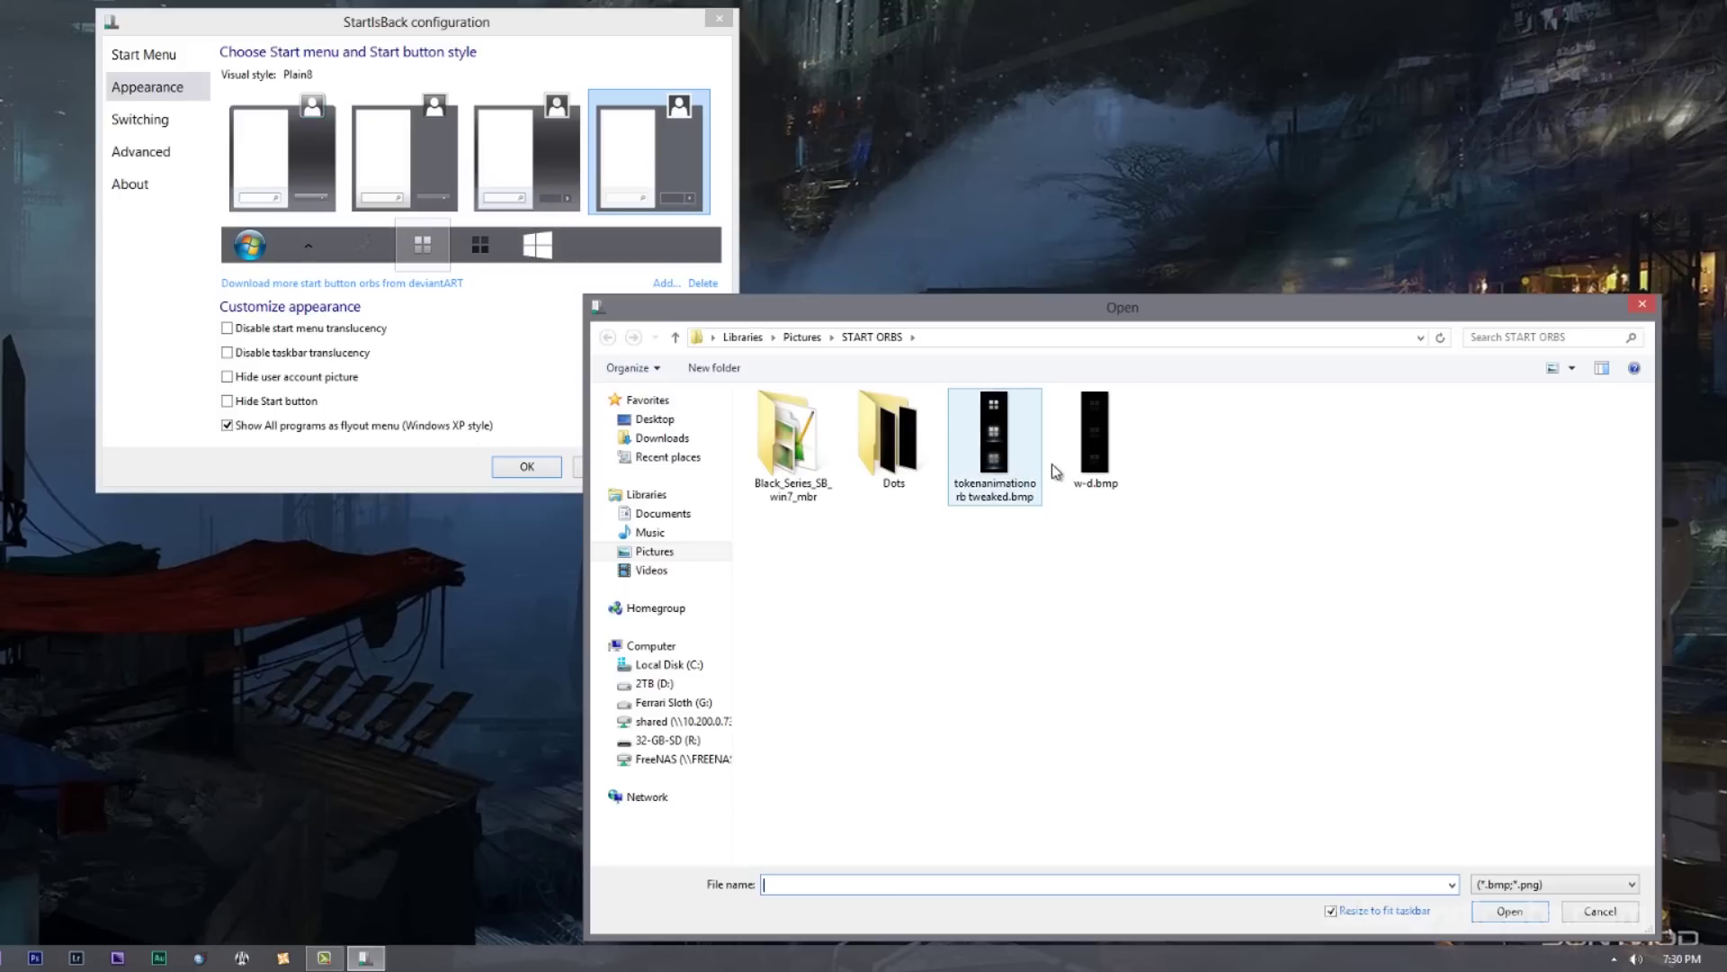
{"action": "left_click", "coordinate": [1103, 452]}
{"action": "left_click", "coordinate": [994, 445]}
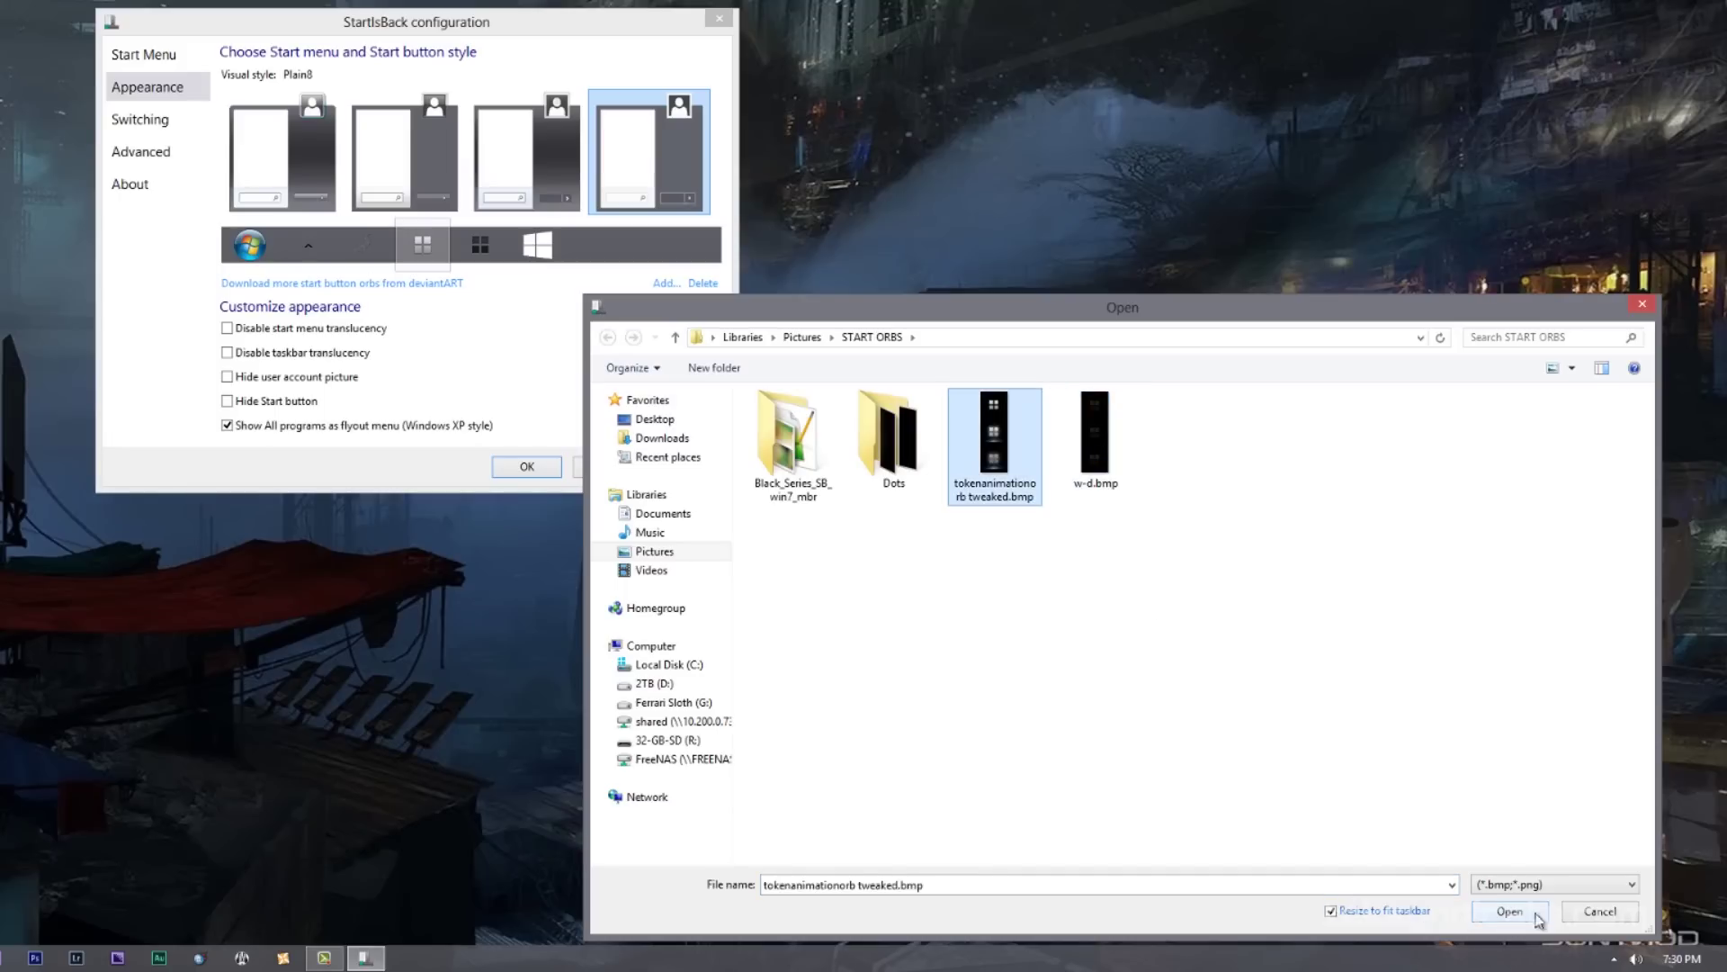
{"action": "left_click", "coordinate": [1582, 915]}
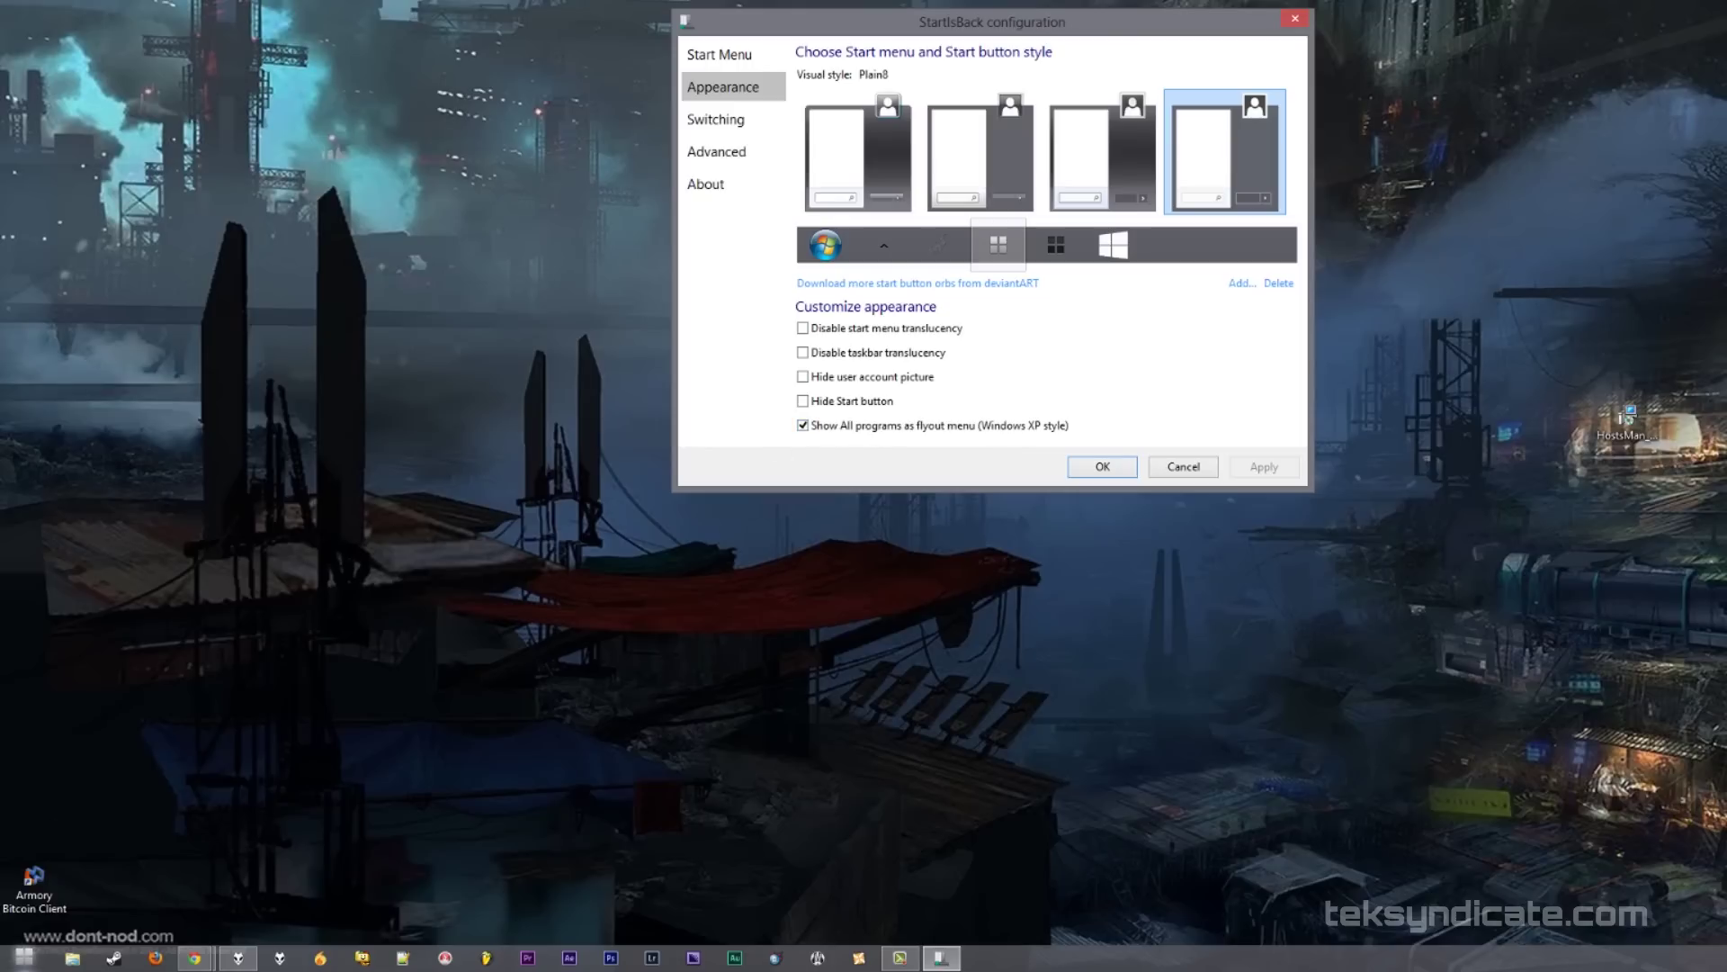
{"action": "left_click", "coordinate": [24, 956]}
Open the Switching settings and keep logon going to the Desktop.
{"action": "mouse_move", "coordinate": [73, 889]}
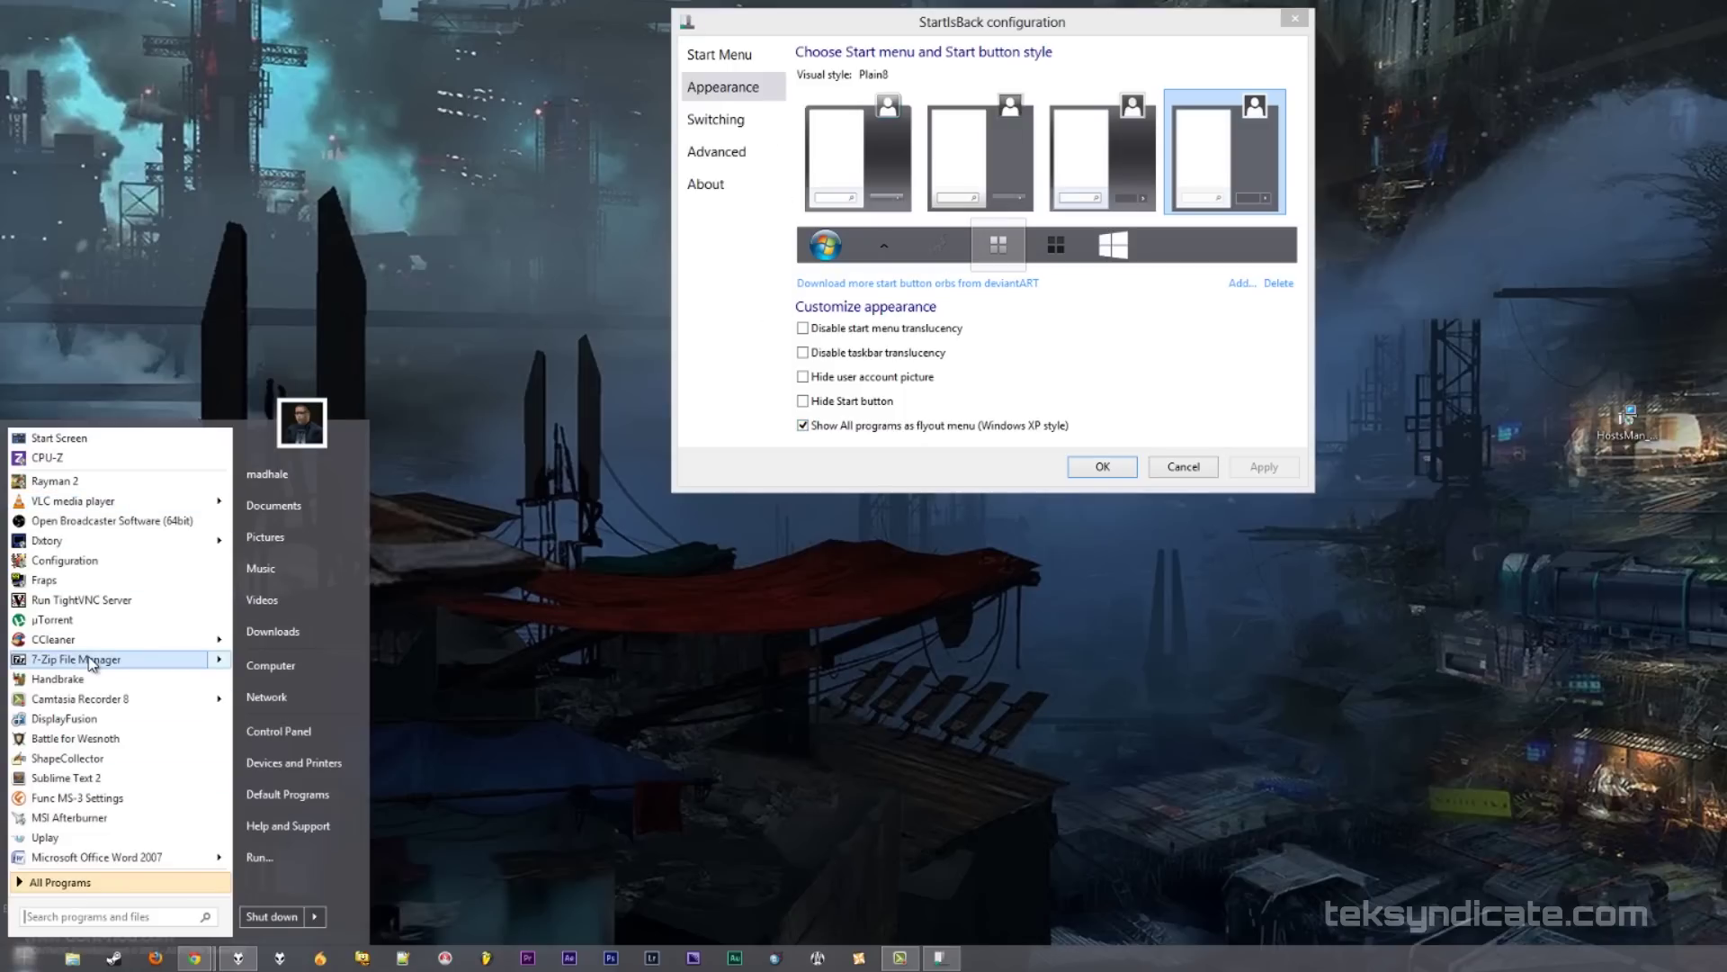
{"action": "mouse_move", "coordinate": [89, 657]}
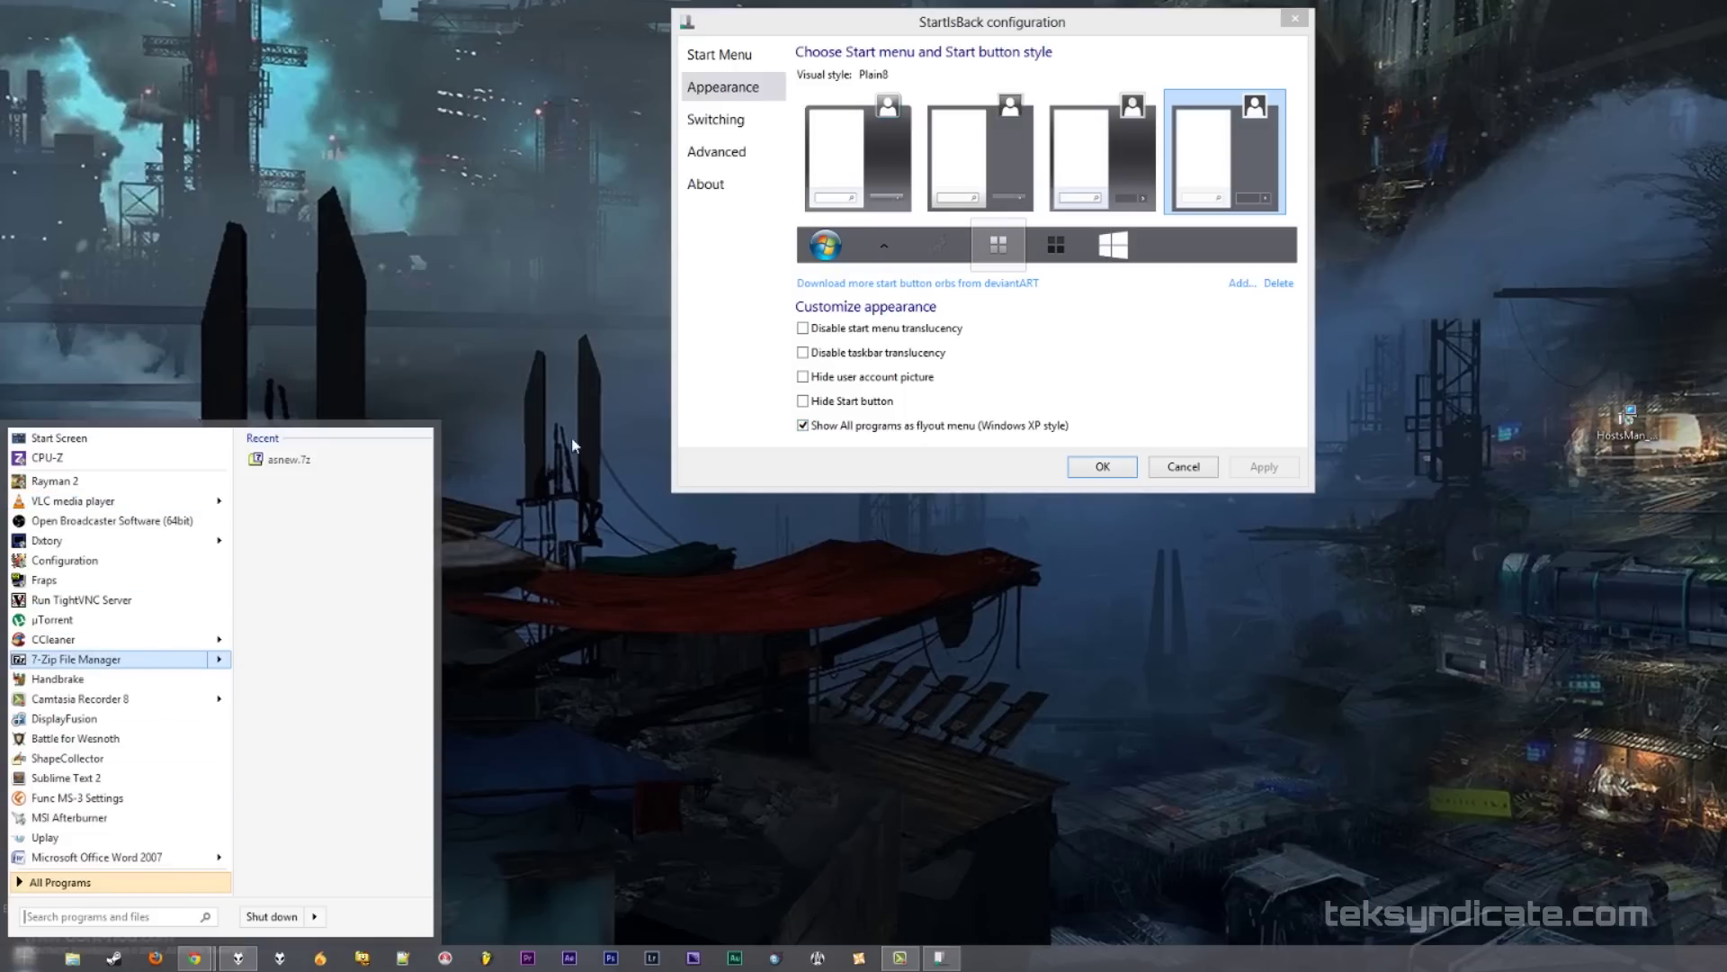
{"action": "left_click", "coordinate": [727, 121]}
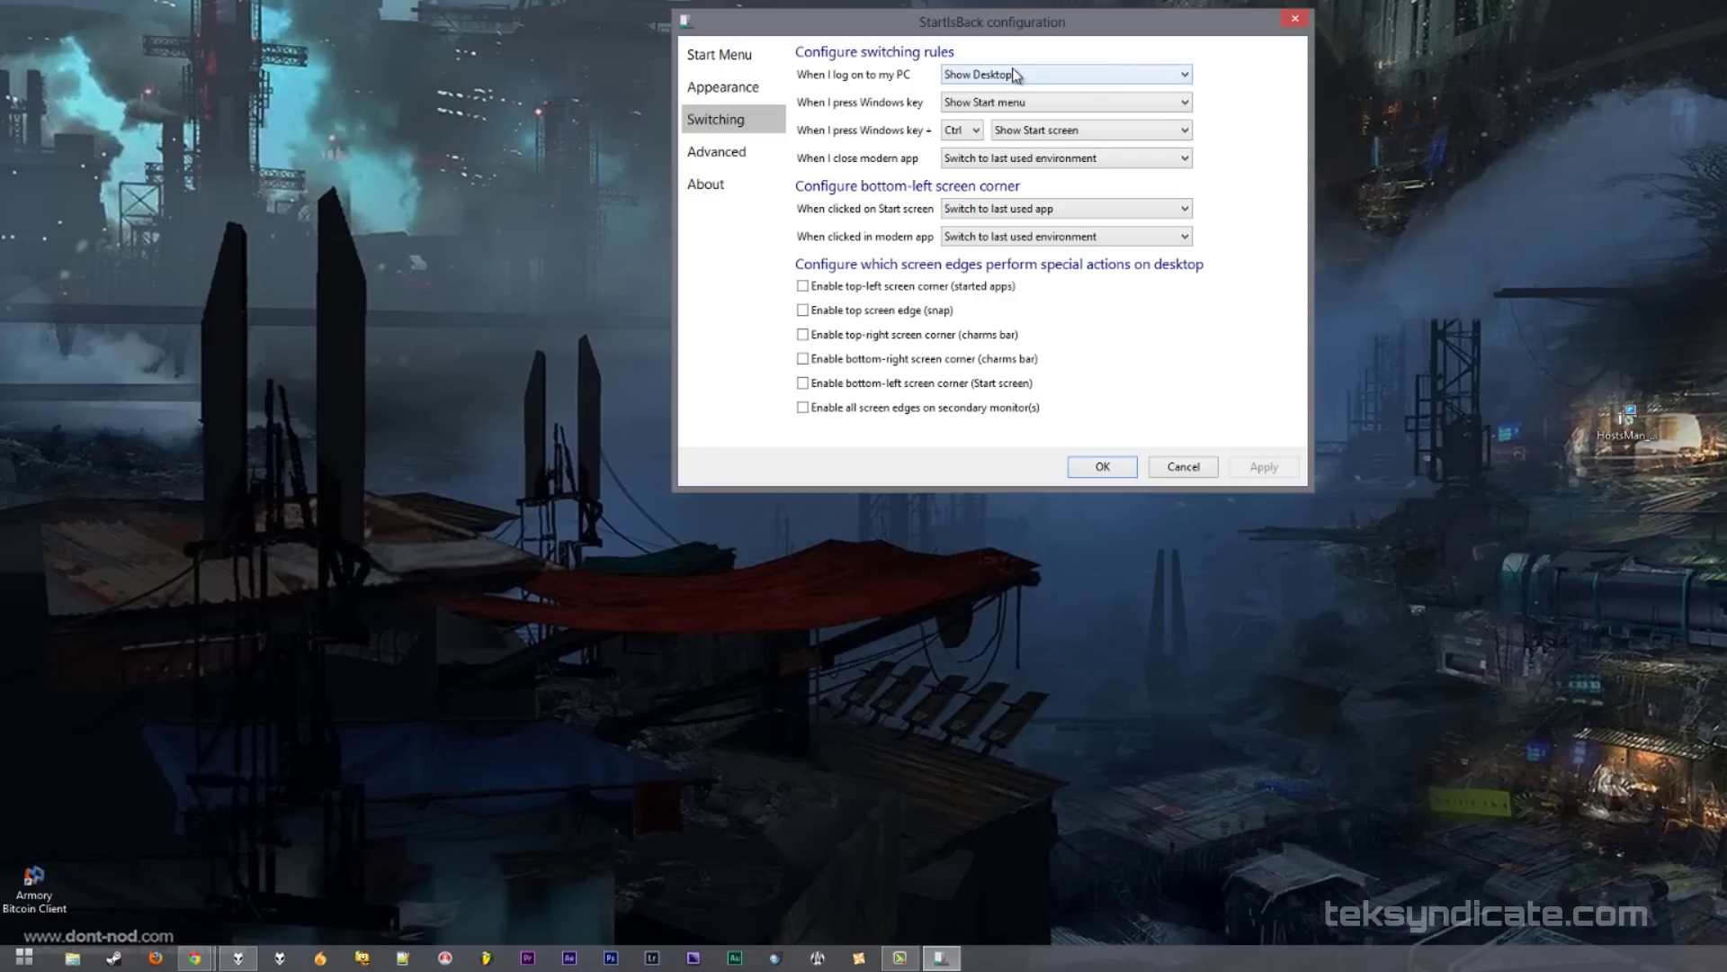
{"action": "left_click", "coordinate": [966, 75]}
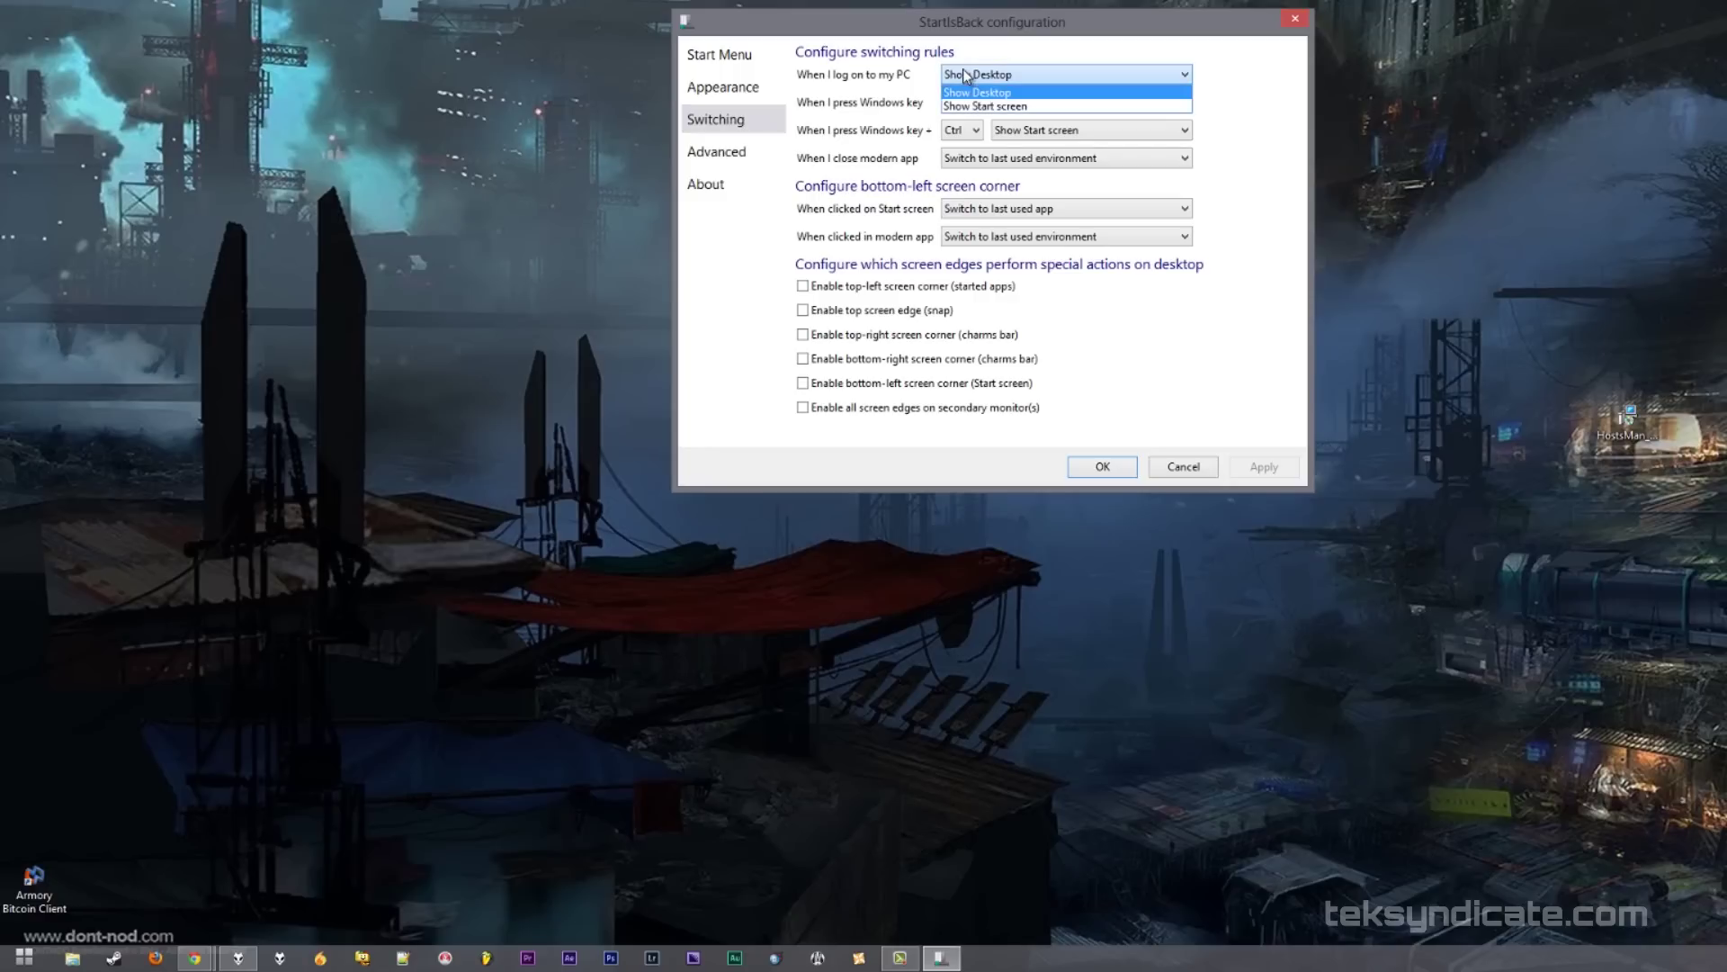
{"action": "left_click", "coordinate": [1034, 93]}
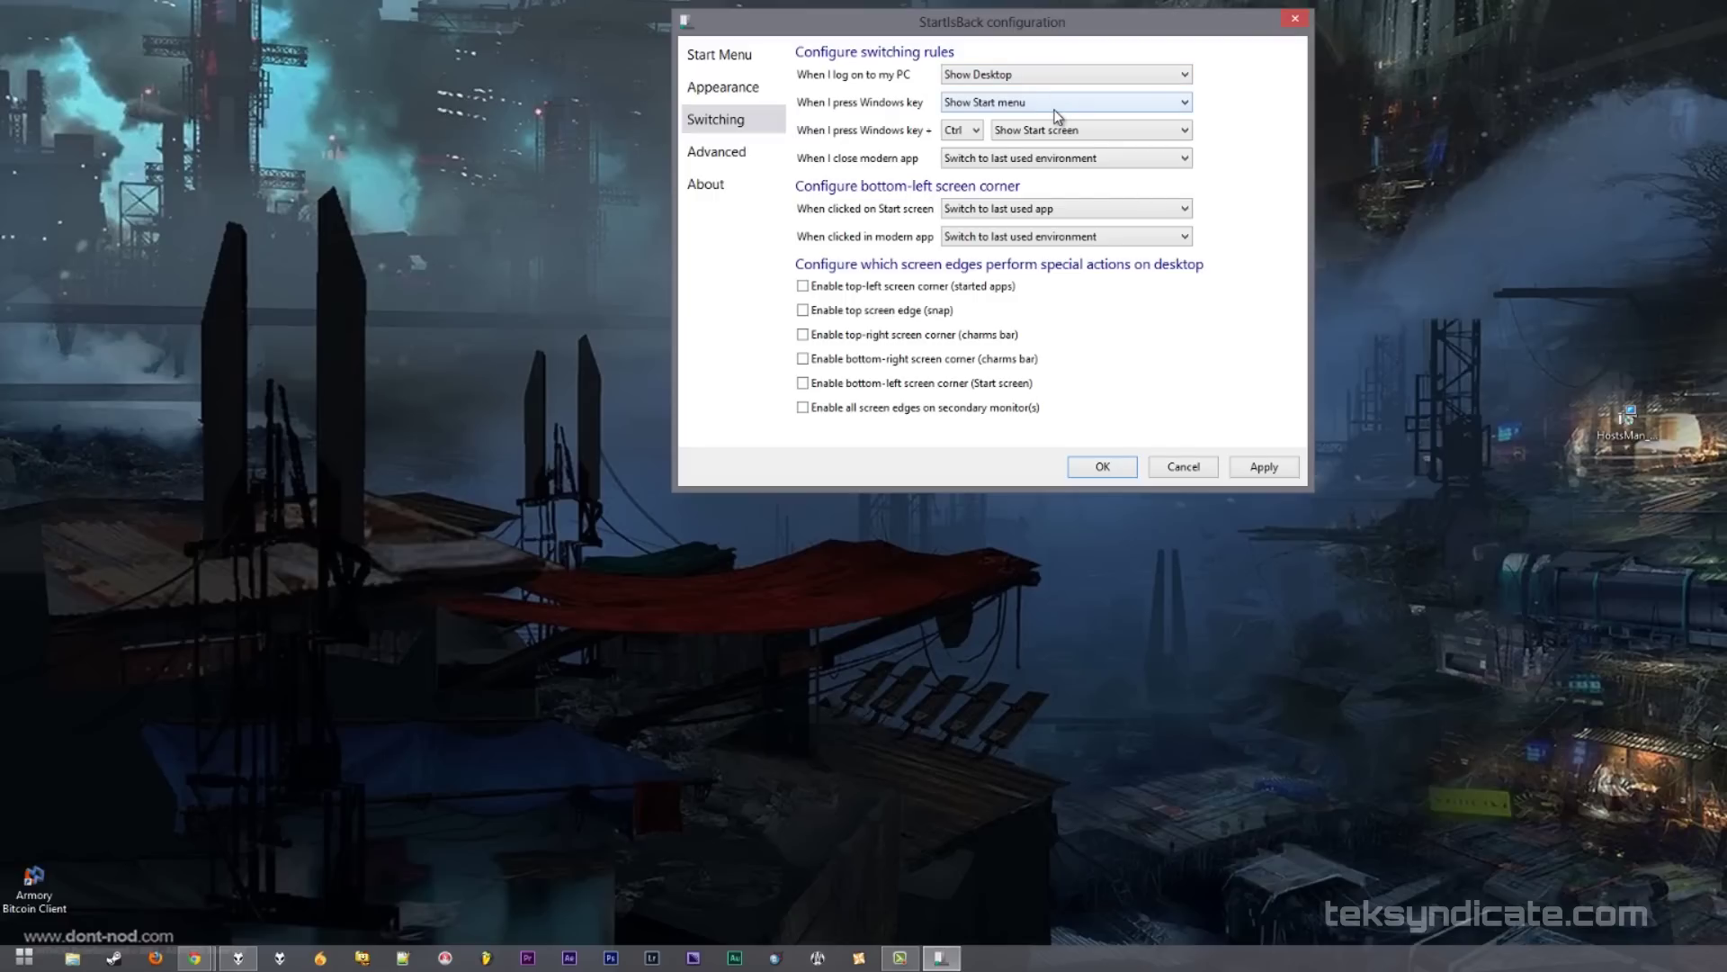
{"action": "key", "text": "super"}
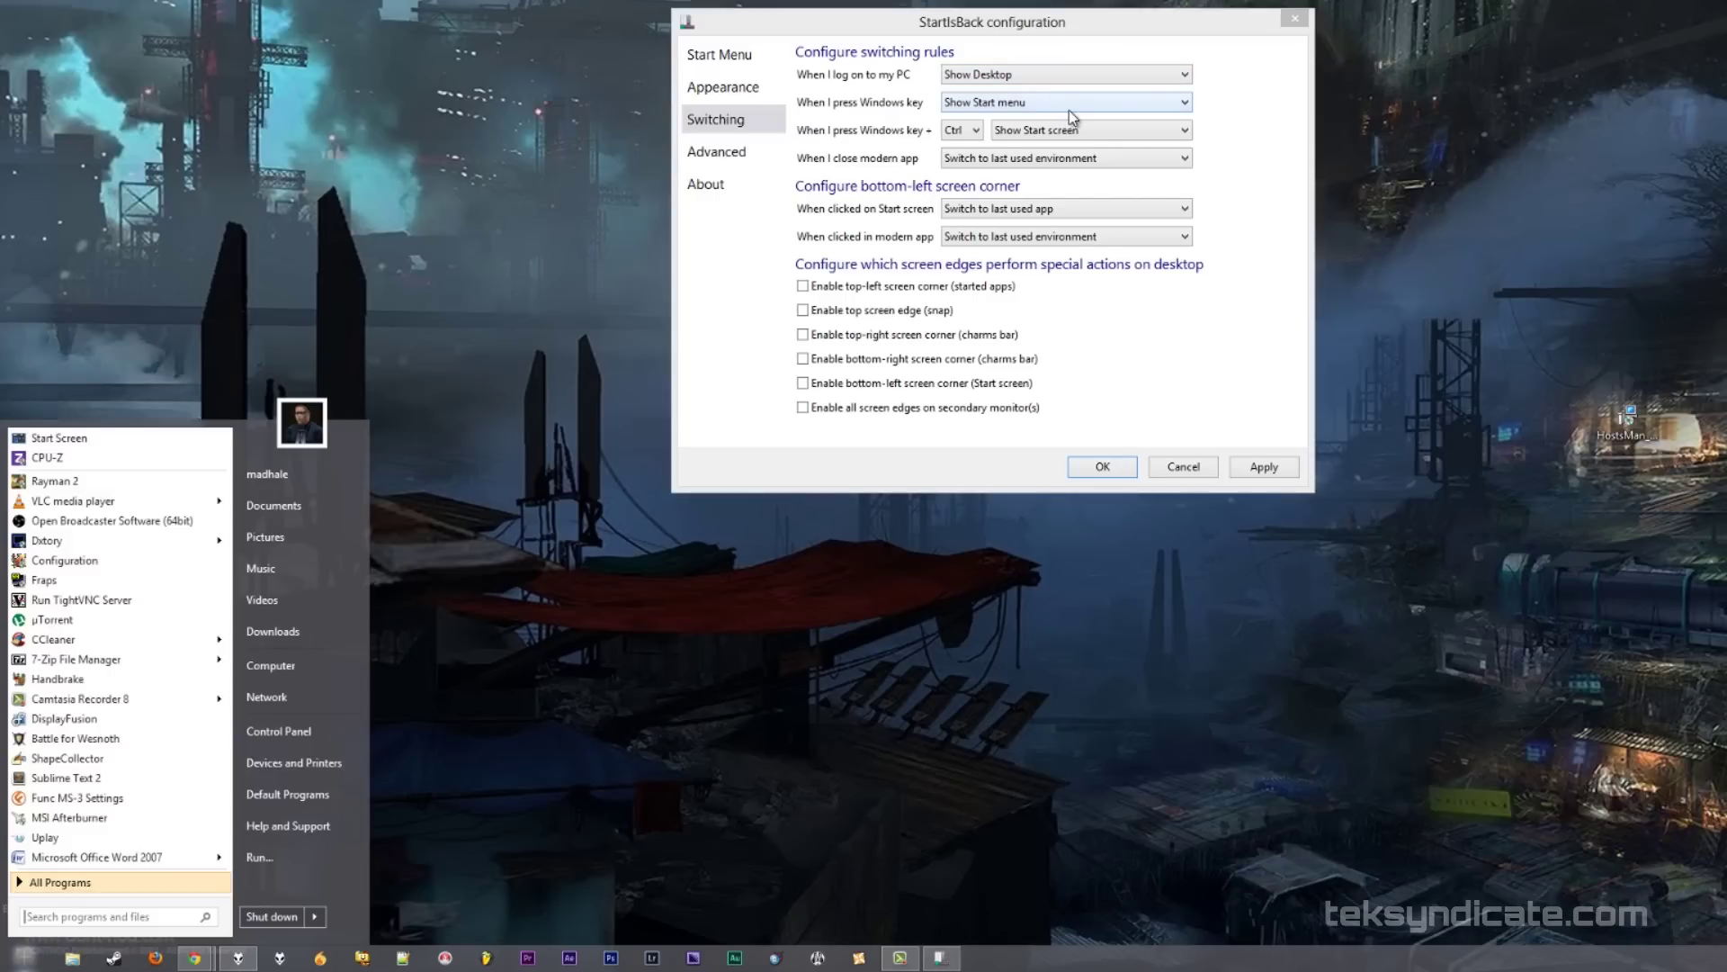
Keep Show Start menu, Show Start screen and the modifier unchanged, then bring up the Start screen.
{"action": "left_click", "coordinate": [1046, 110]}
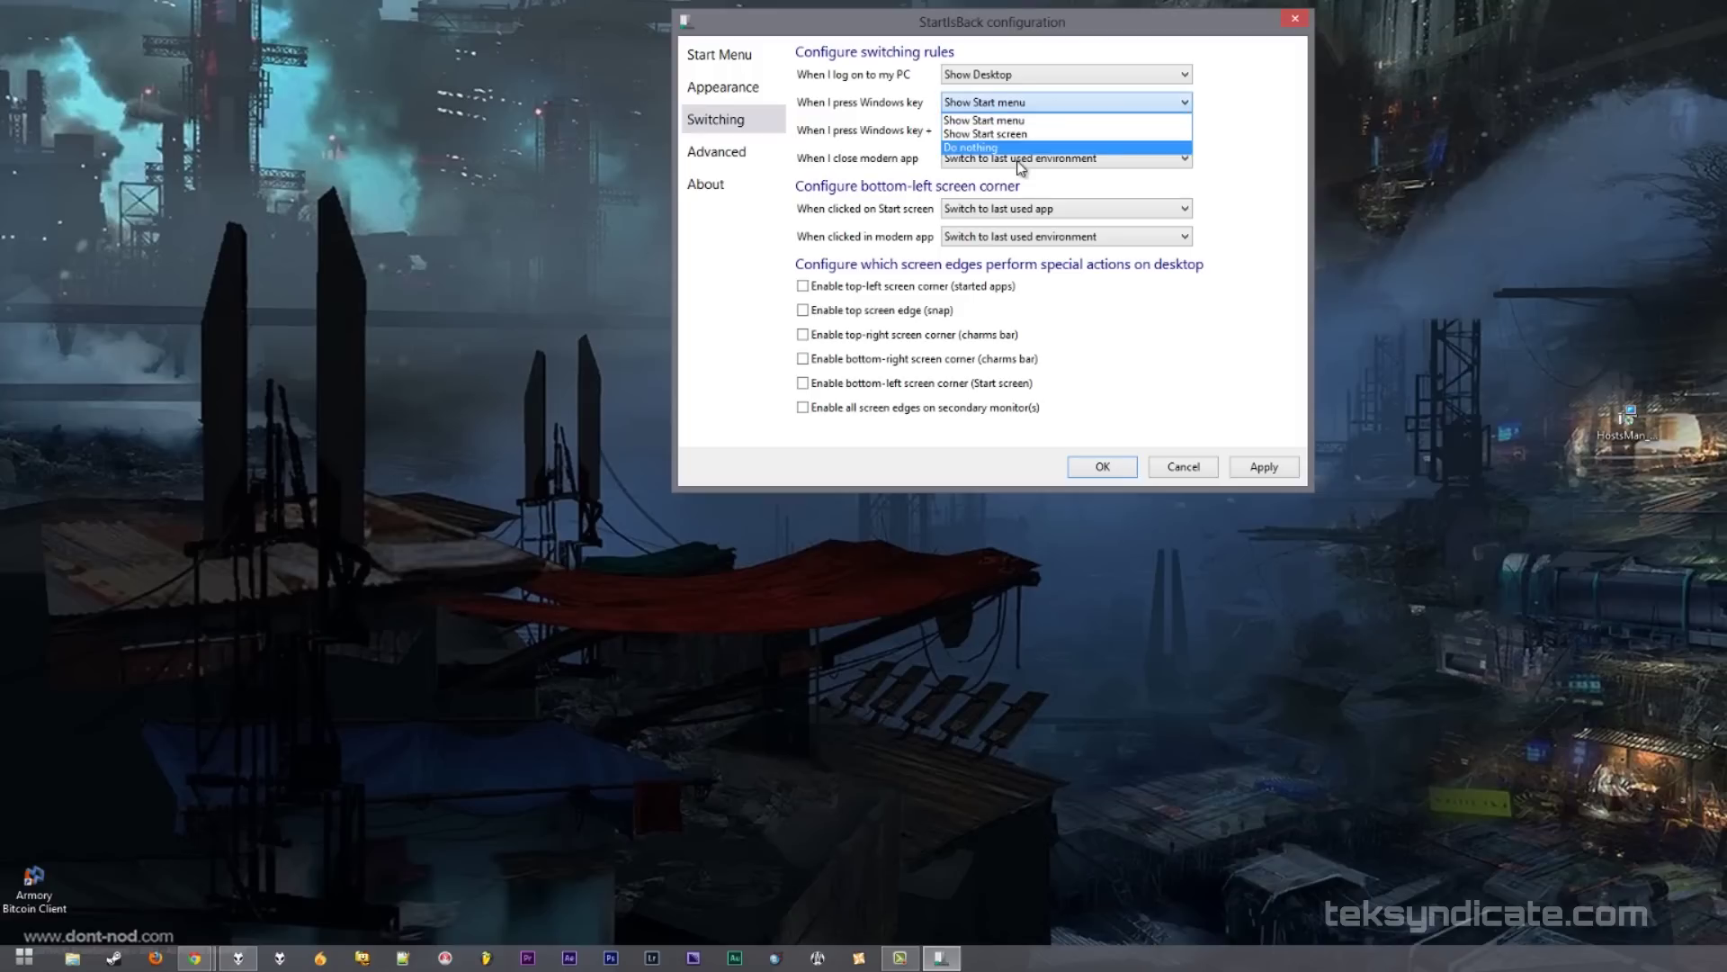
{"action": "left_click", "coordinate": [1277, 97]}
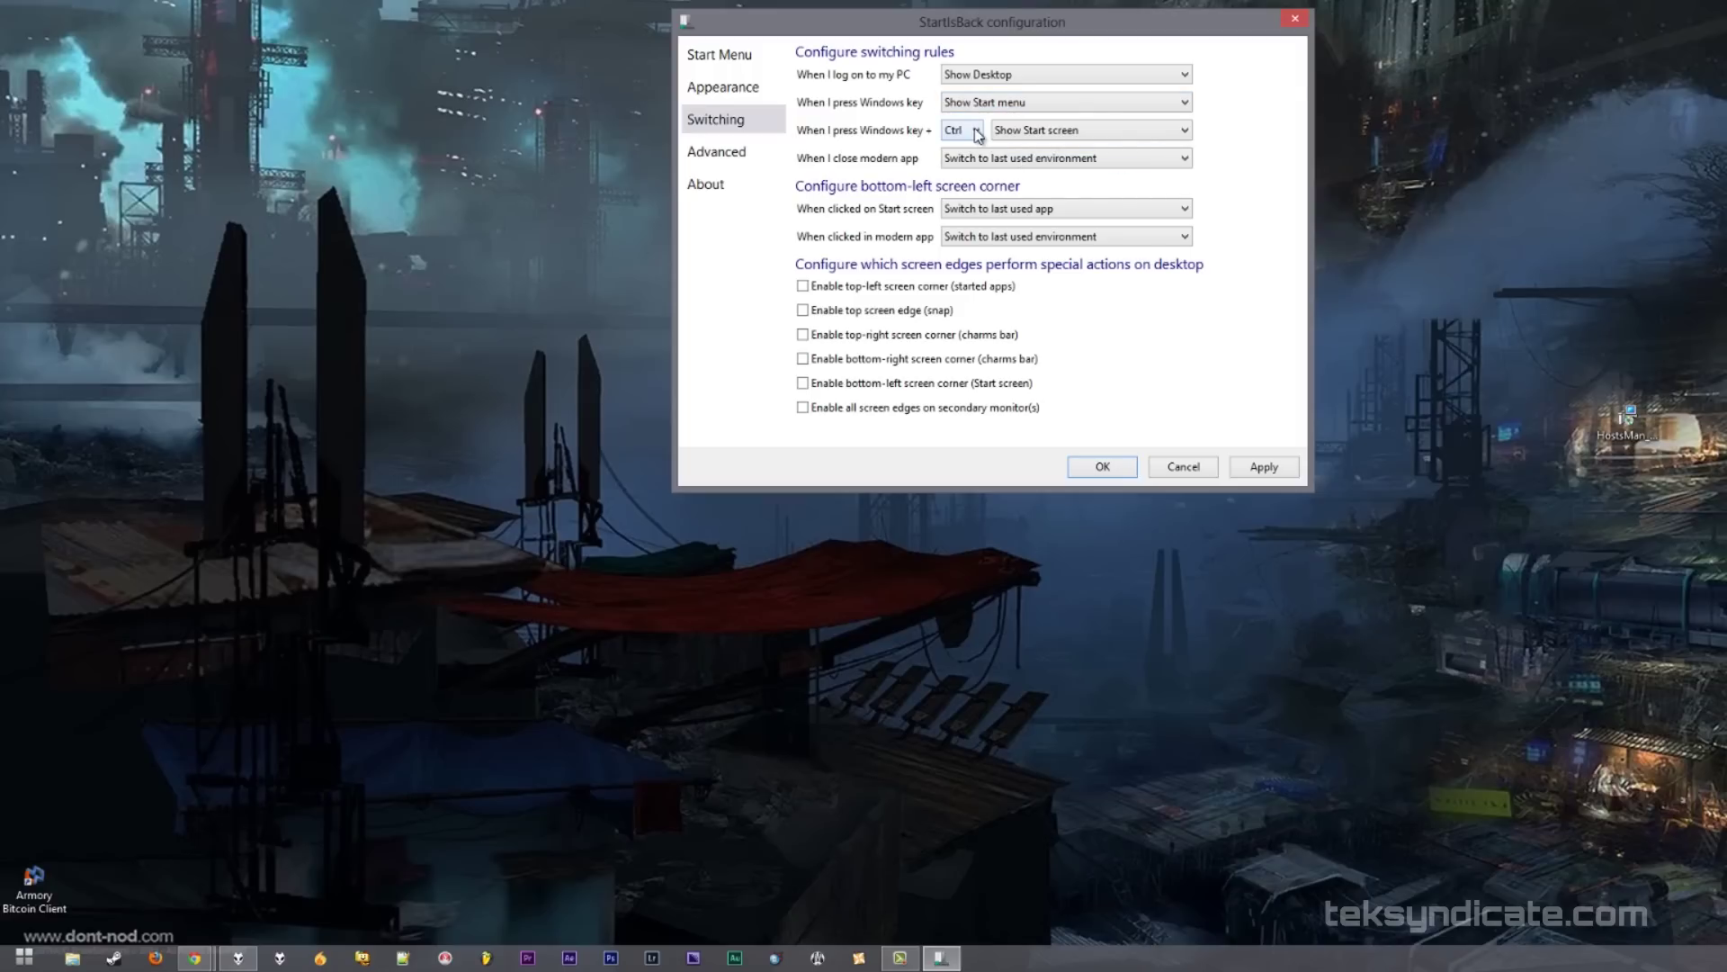
{"action": "left_click", "coordinate": [1044, 137]}
{"action": "left_click", "coordinate": [1141, 137]}
{"action": "left_click", "coordinate": [963, 130]}
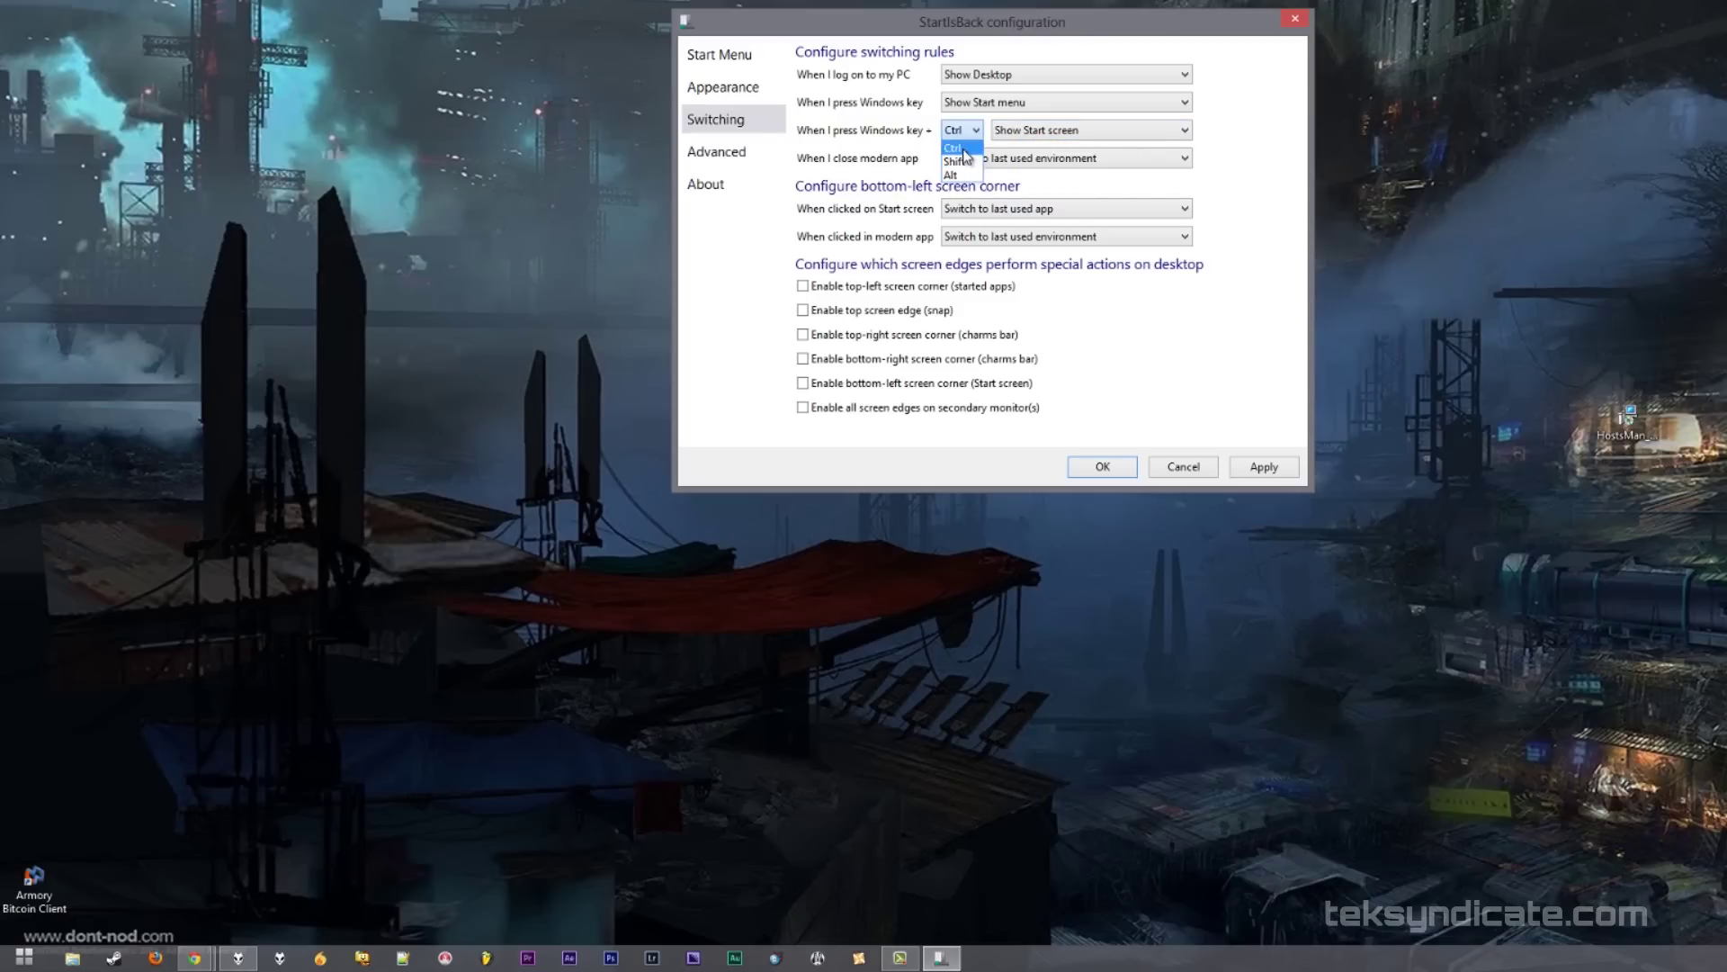
{"action": "left_click", "coordinate": [967, 149]}
{"action": "key", "text": "ctrl+super"}
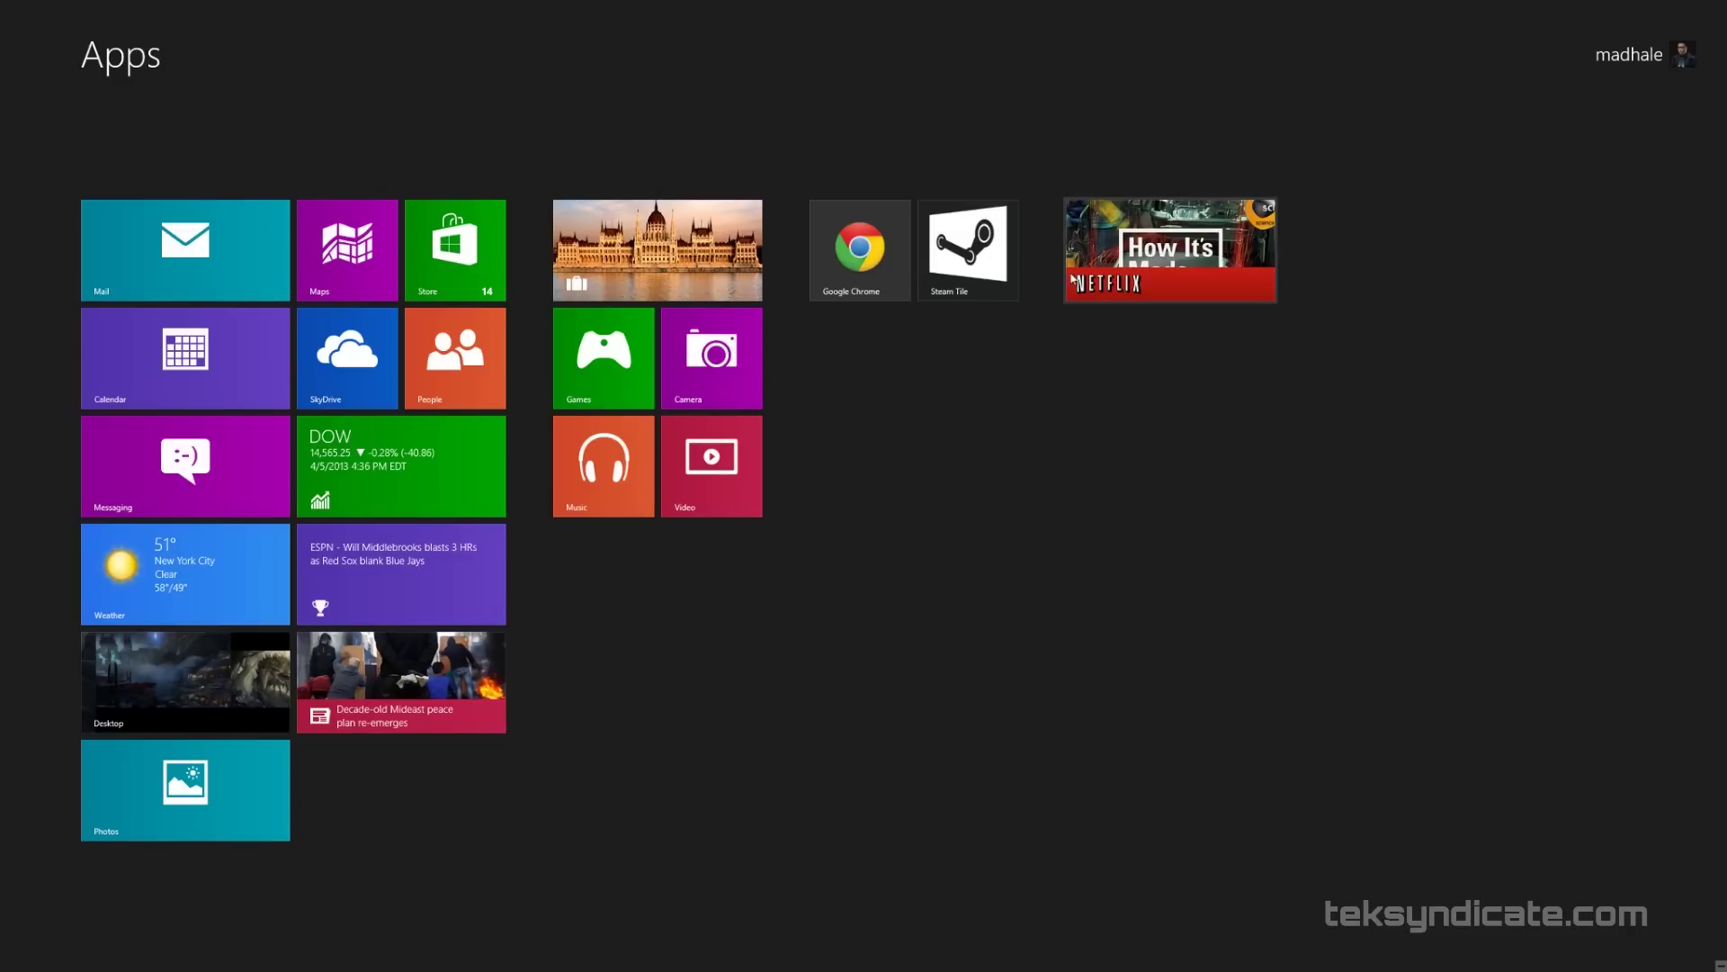
Open the Steam Tile game library, scroll through its games, then head back out.
{"action": "left_click", "coordinate": [965, 286]}
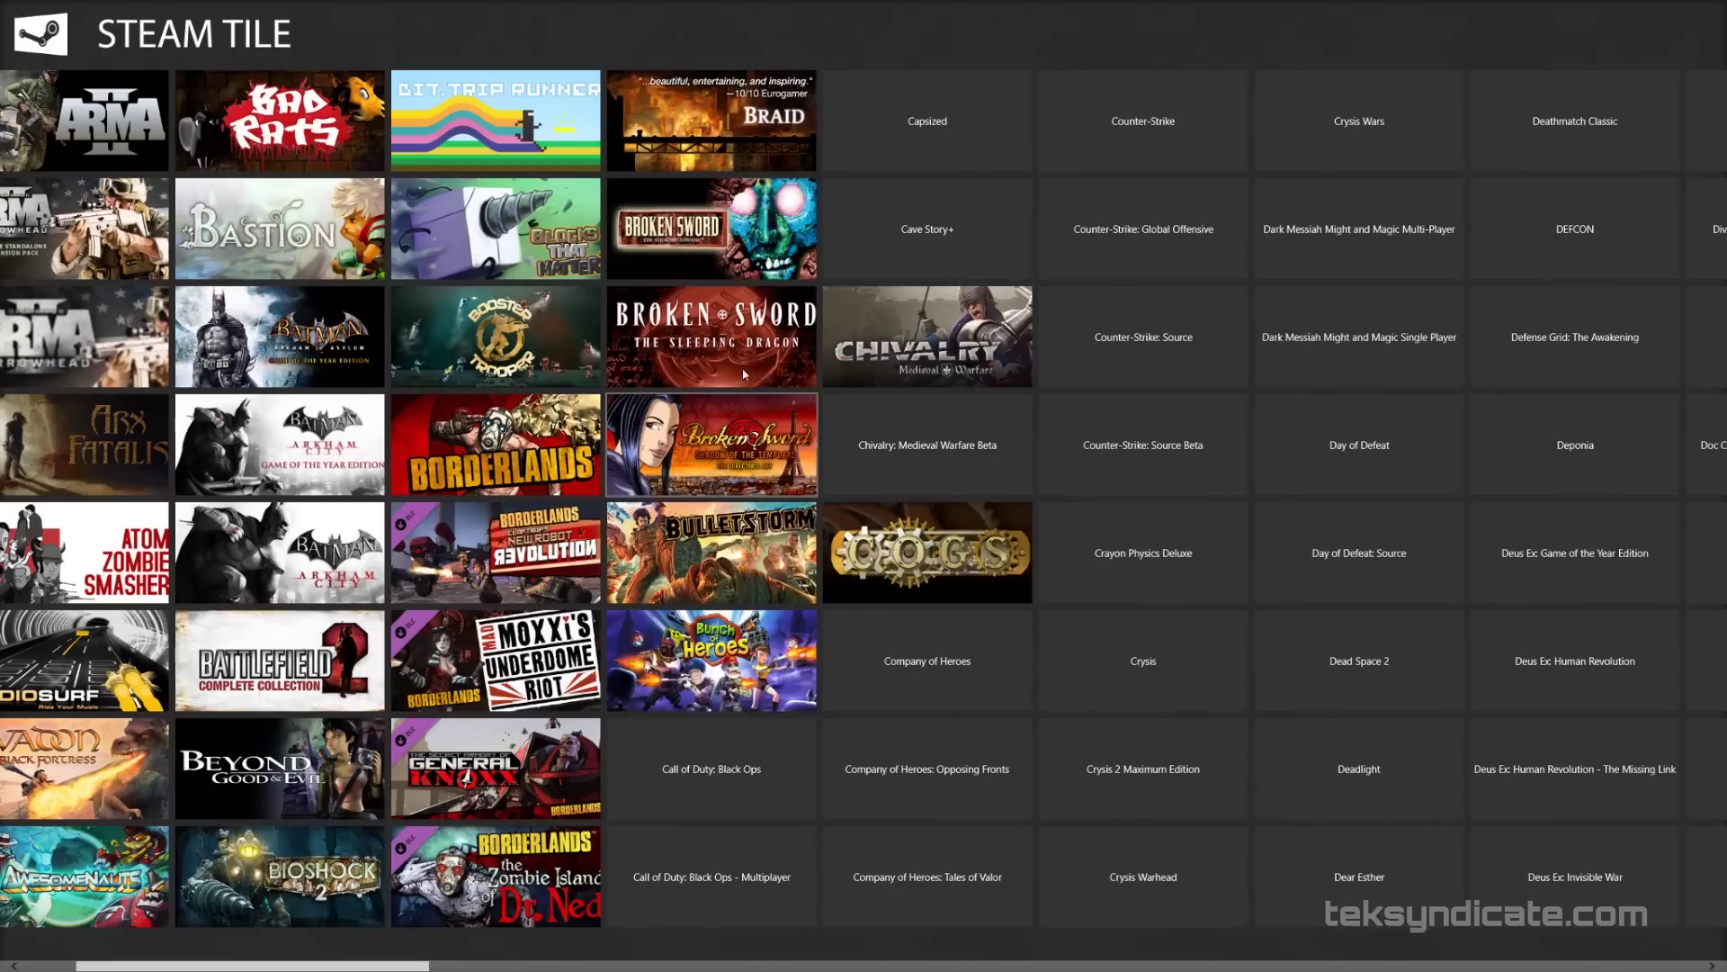
{"action": "scroll", "coordinate": [876, 425], "scroll_direction": "down", "scroll_amount": 15}
{"action": "scroll", "coordinate": [807, 412], "scroll_direction": "down", "scroll_amount": 5}
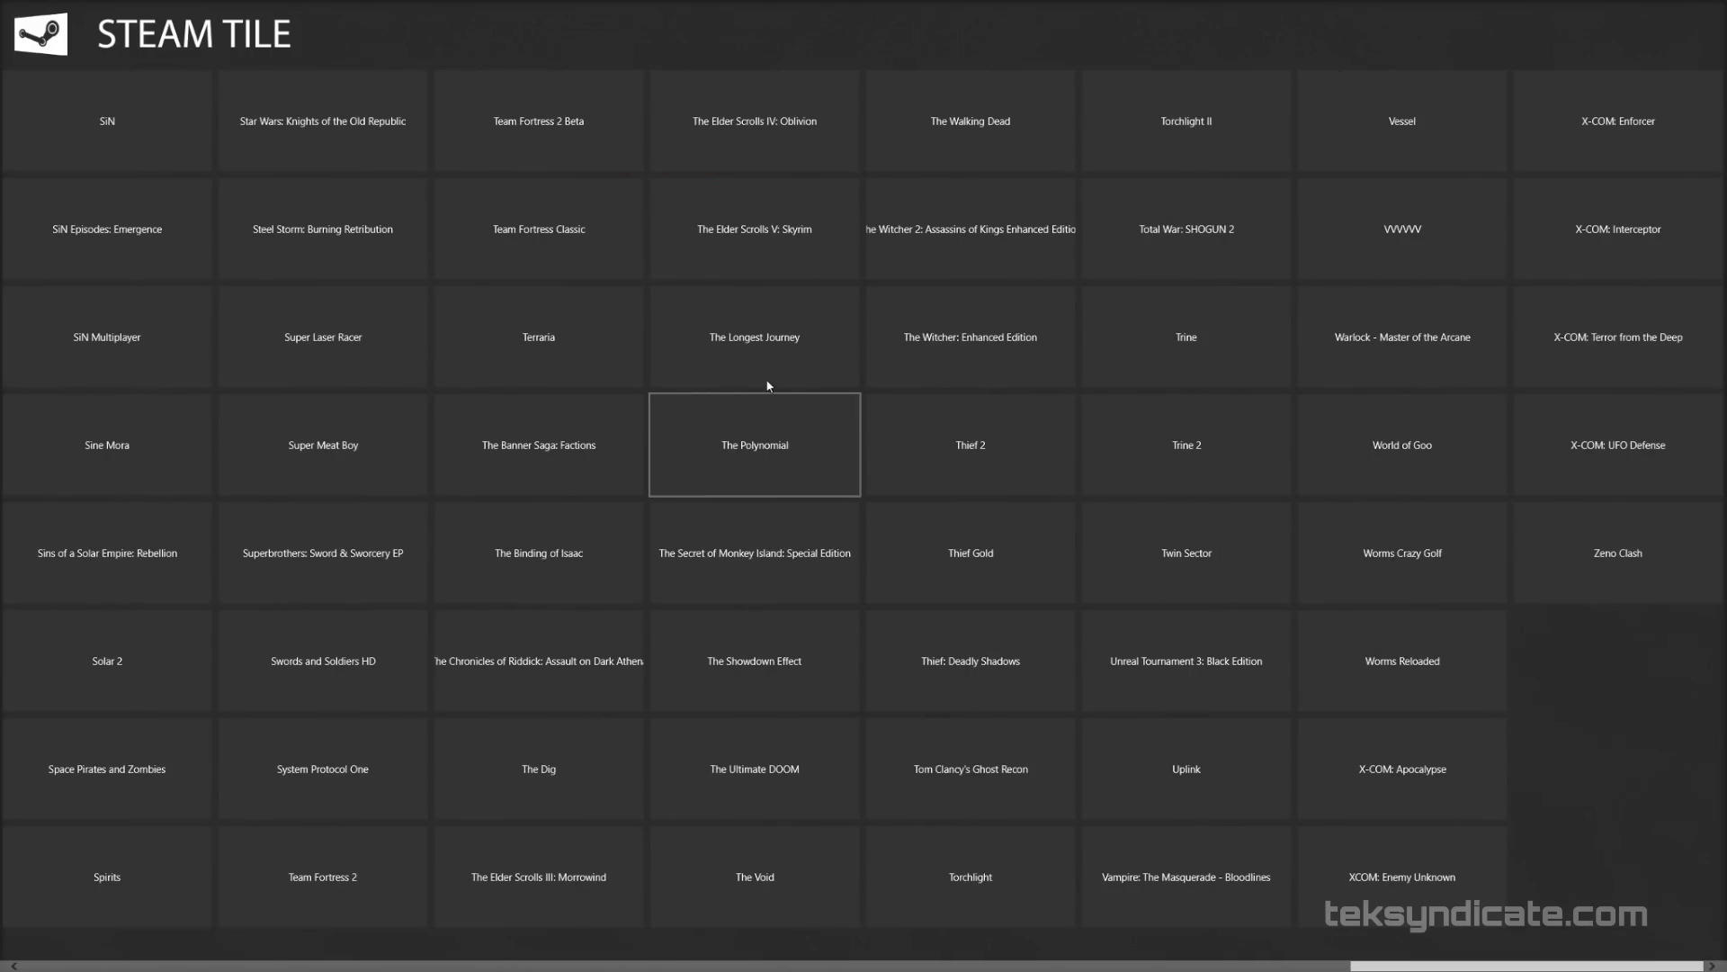
{"action": "scroll", "coordinate": [756, 387], "scroll_direction": "up", "scroll_amount": 12}
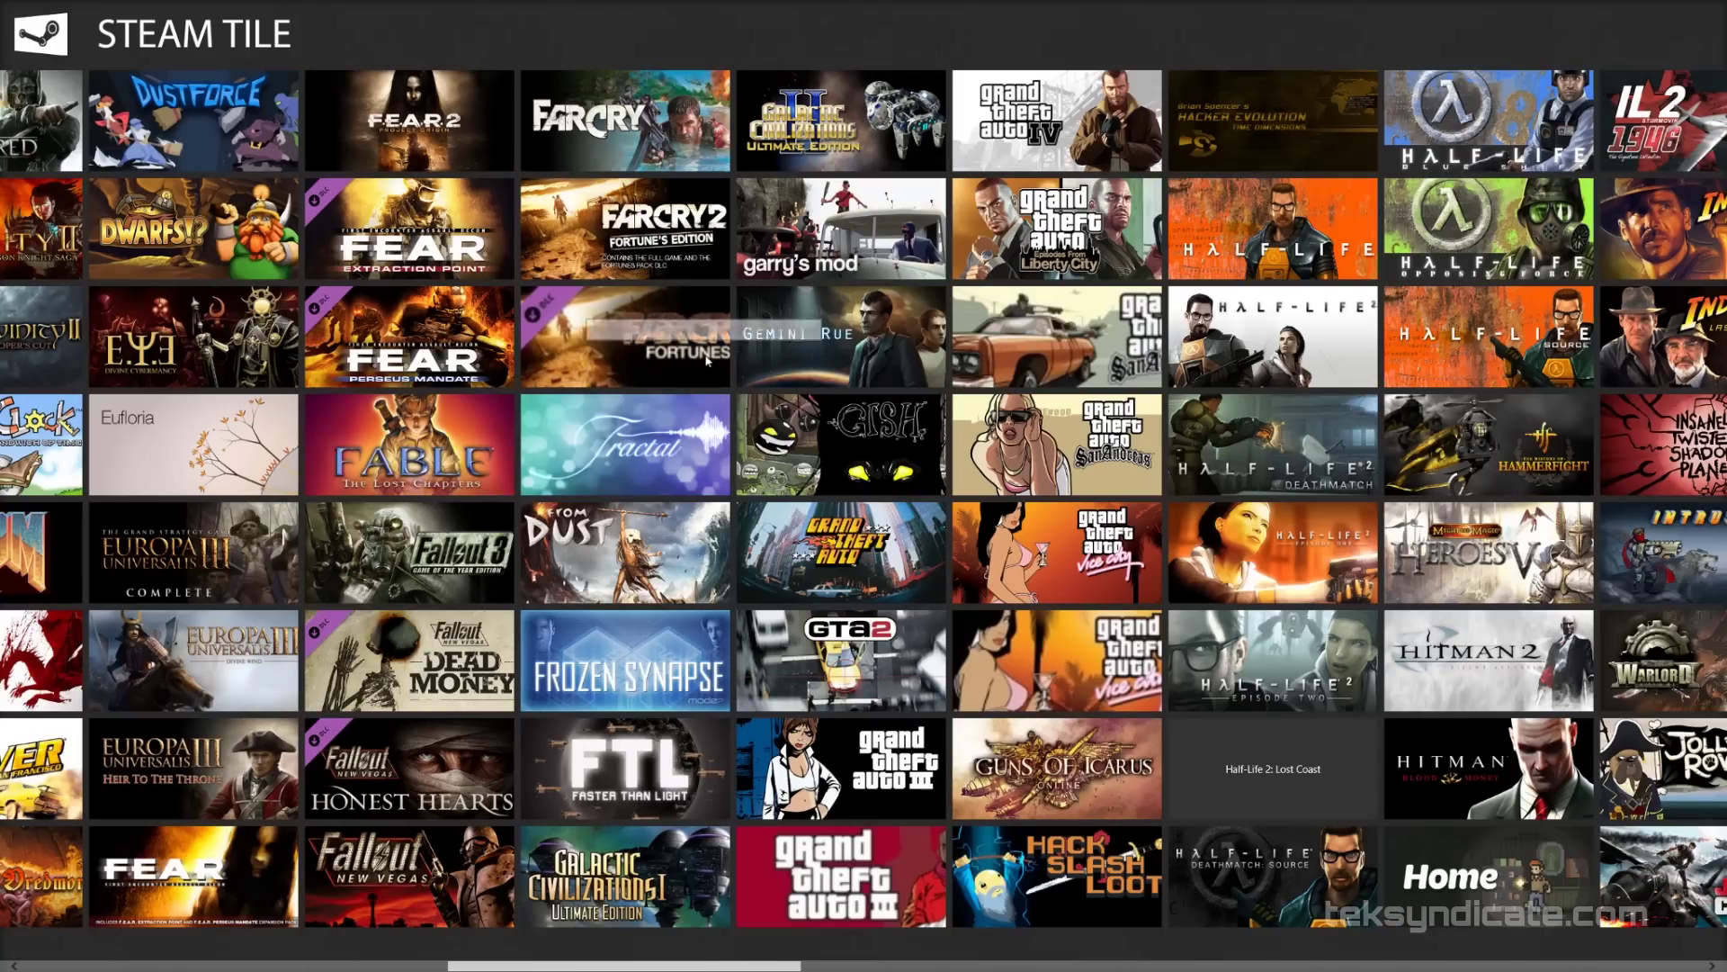
{"action": "key", "text": "super"}
{"action": "key", "text": "super"}
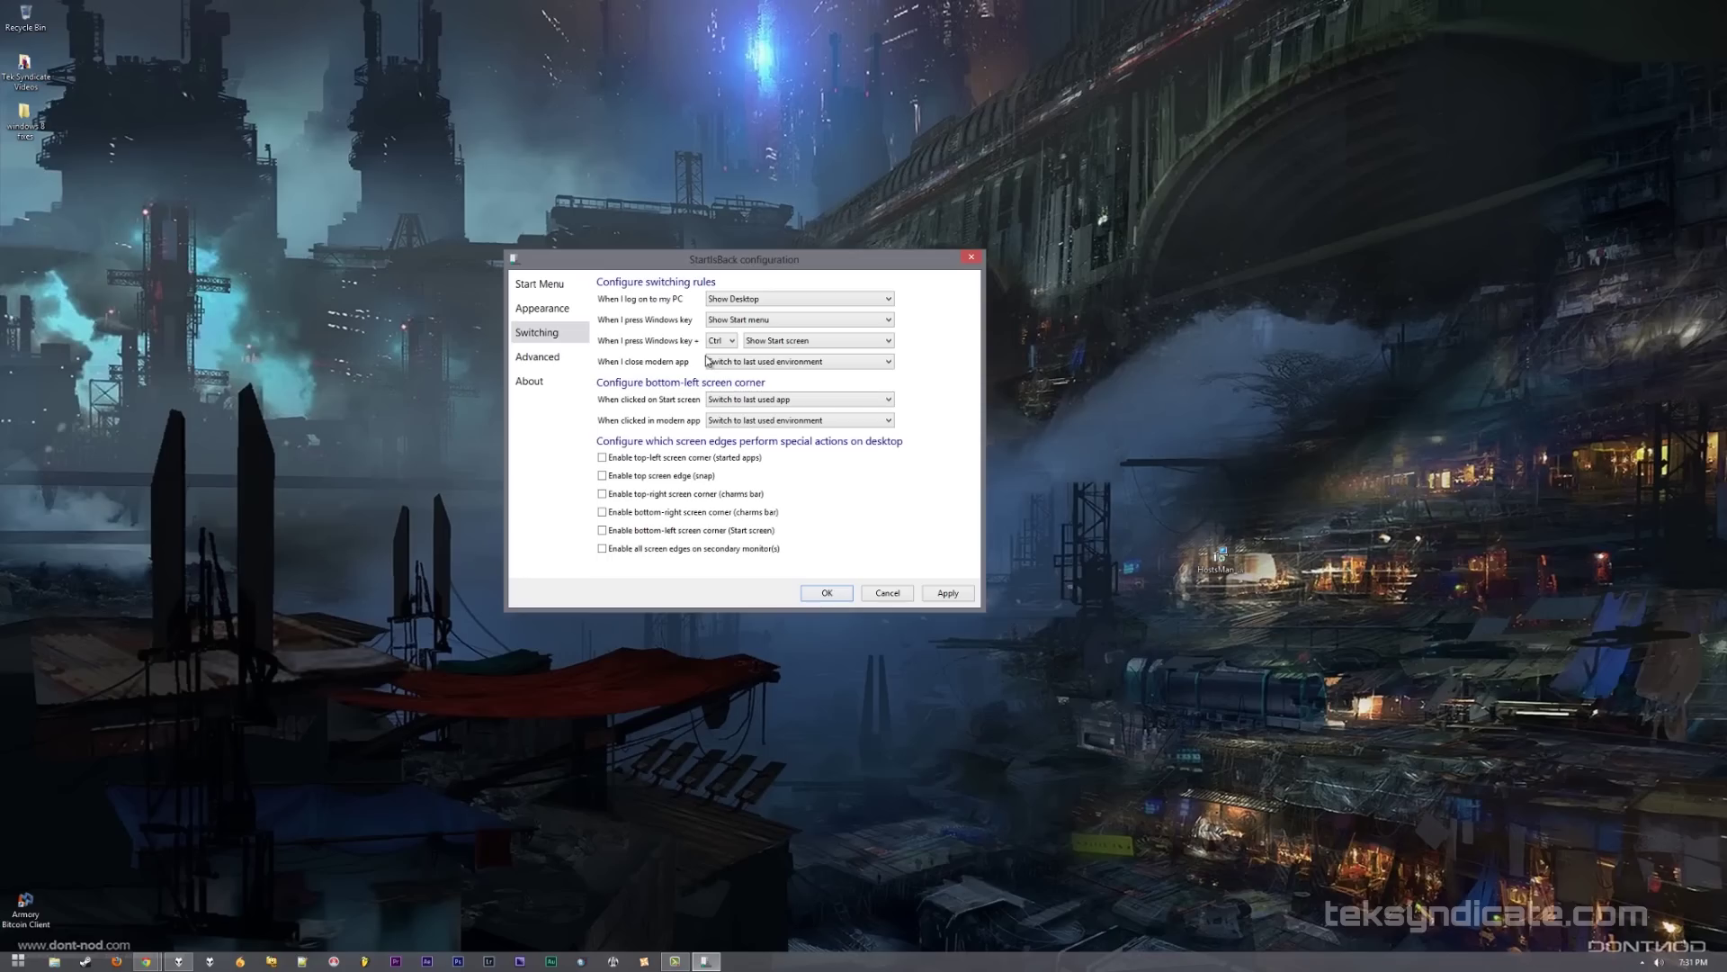
Set 'When I close modern app' to Switch to Desktop and apply it.
{"action": "left_click", "coordinate": [847, 362]}
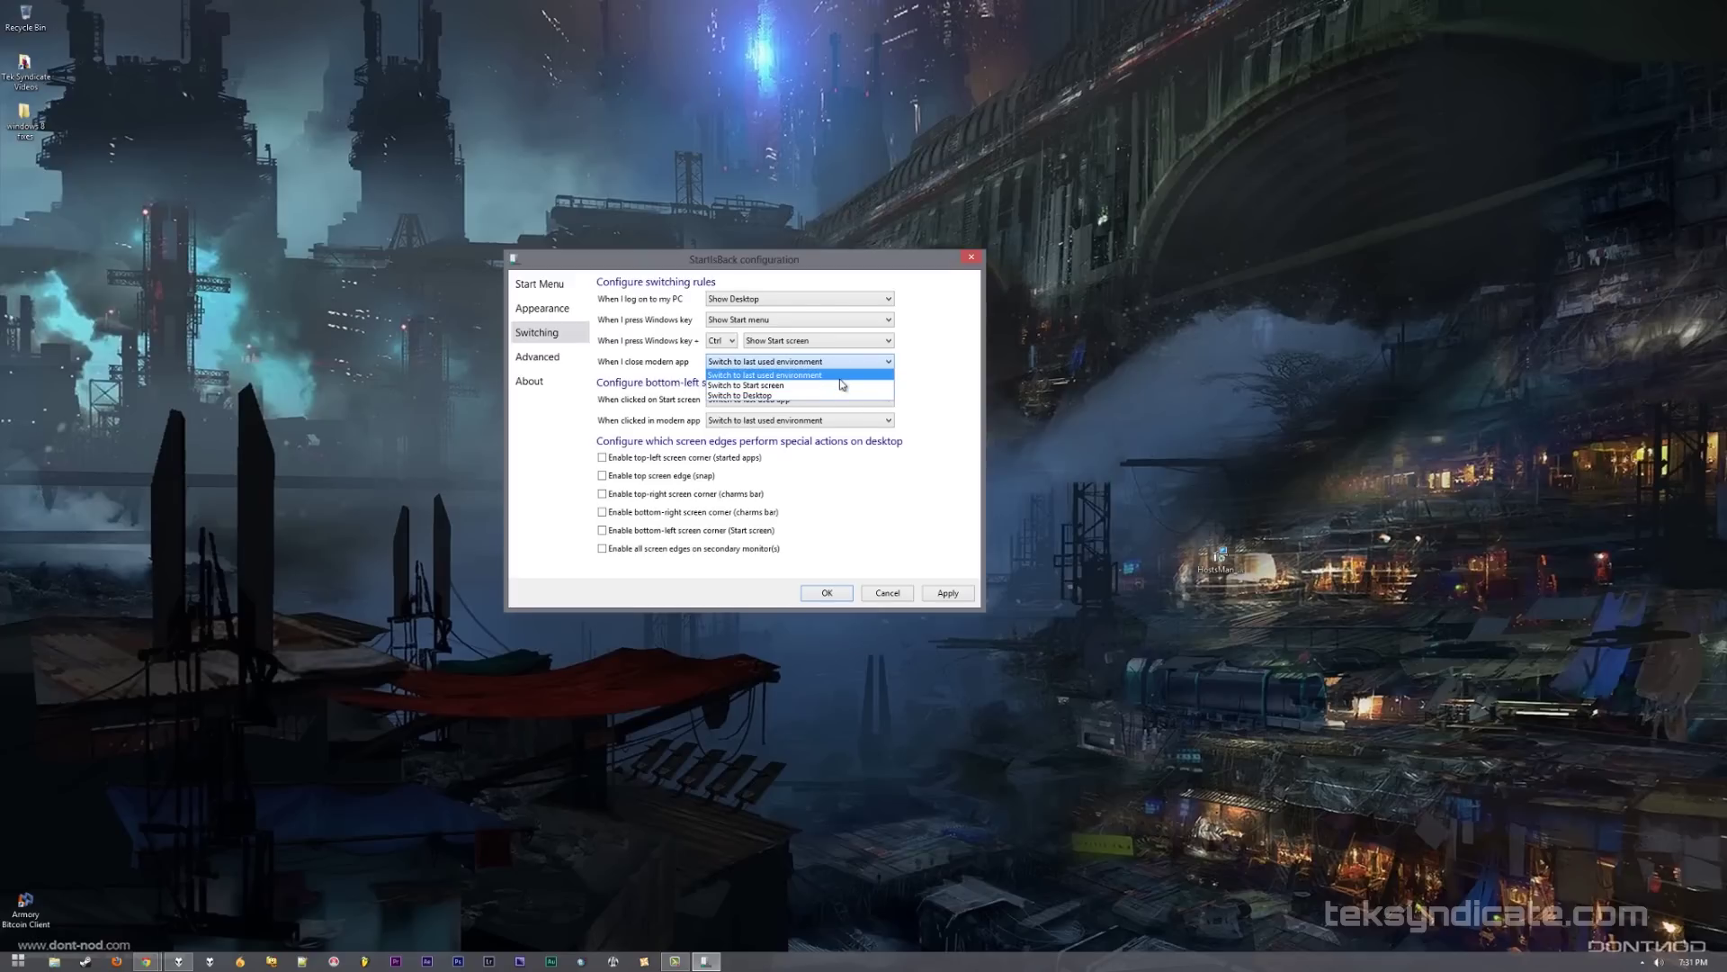
{"action": "left_click", "coordinate": [804, 394]}
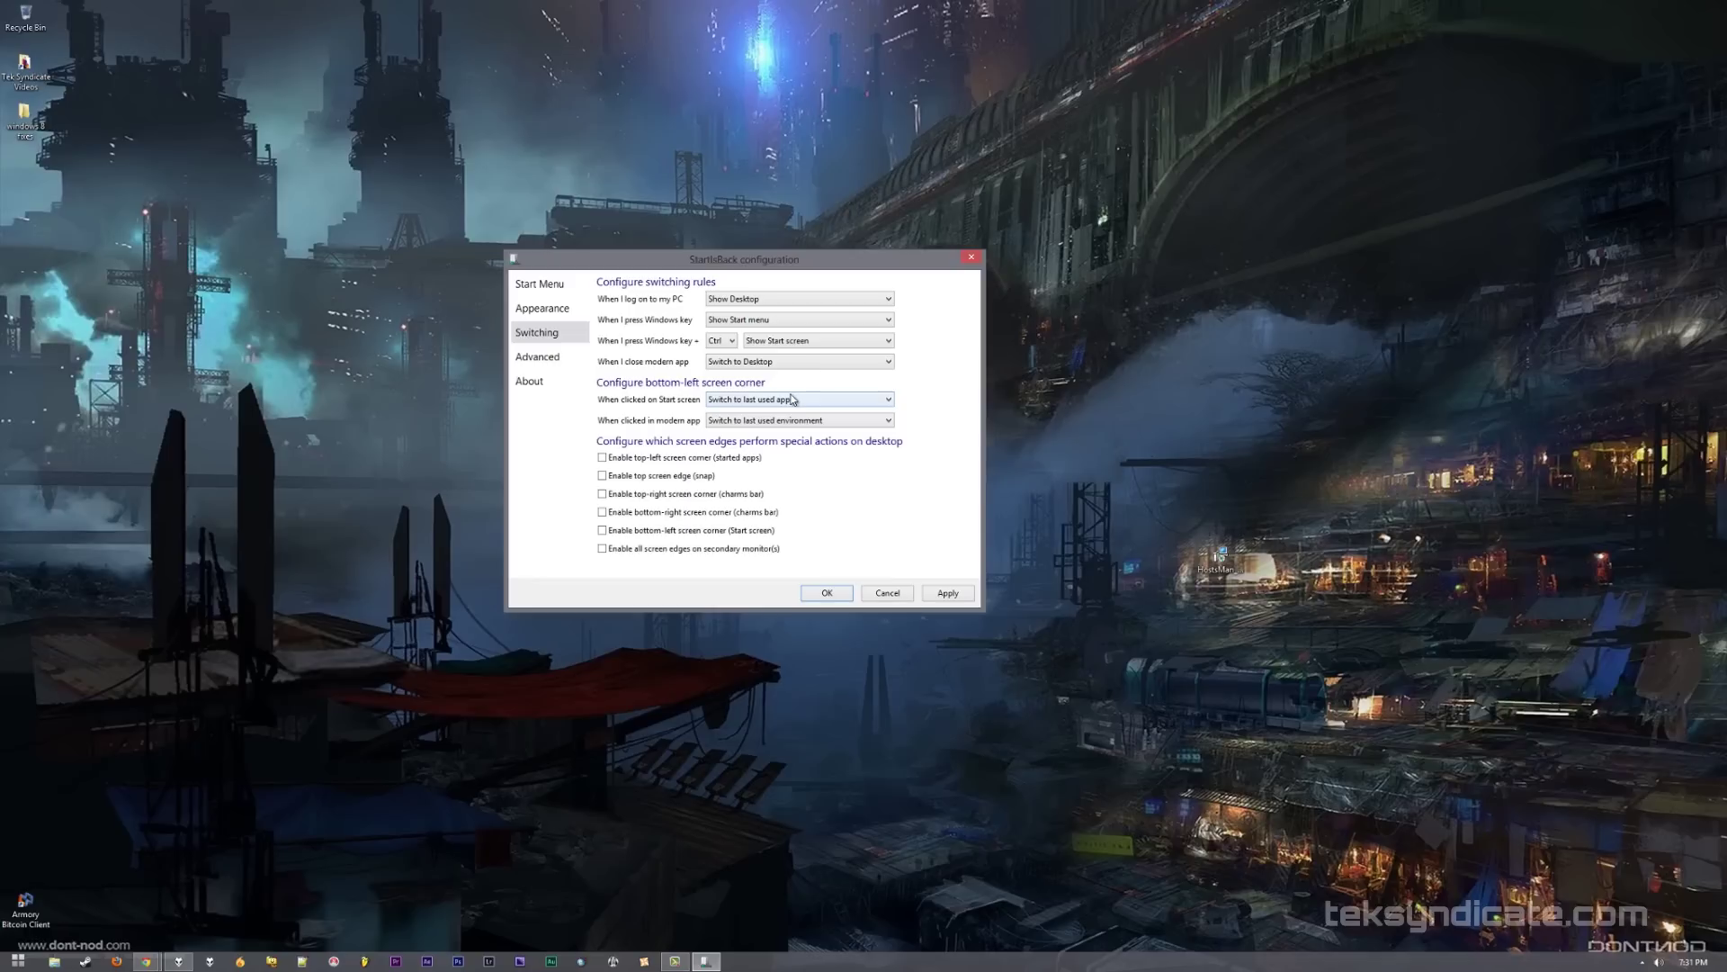
{"action": "left_click", "coordinate": [964, 600]}
Enable then disable the bottom-right charms corner, applying each time, and open the Settings charm.
{"action": "left_click", "coordinate": [631, 513]}
{"action": "left_click", "coordinate": [947, 593]}
{"action": "mouse_move", "coordinate": [1723, 4]}
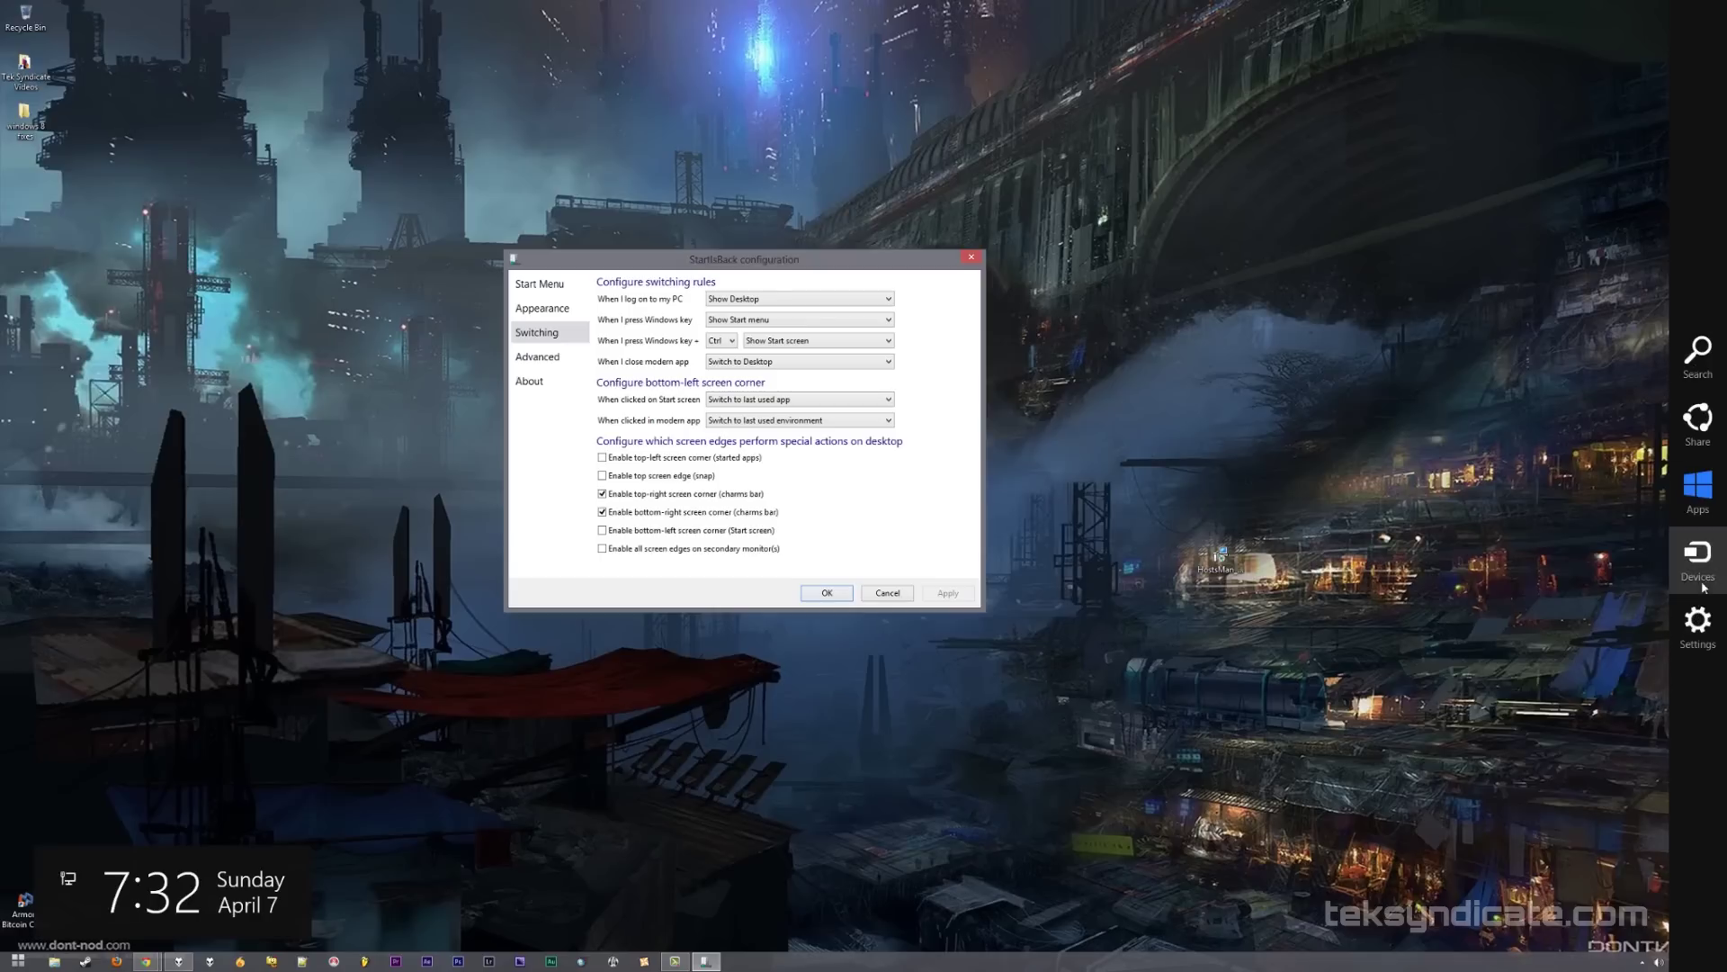
{"action": "left_click", "coordinate": [602, 512]}
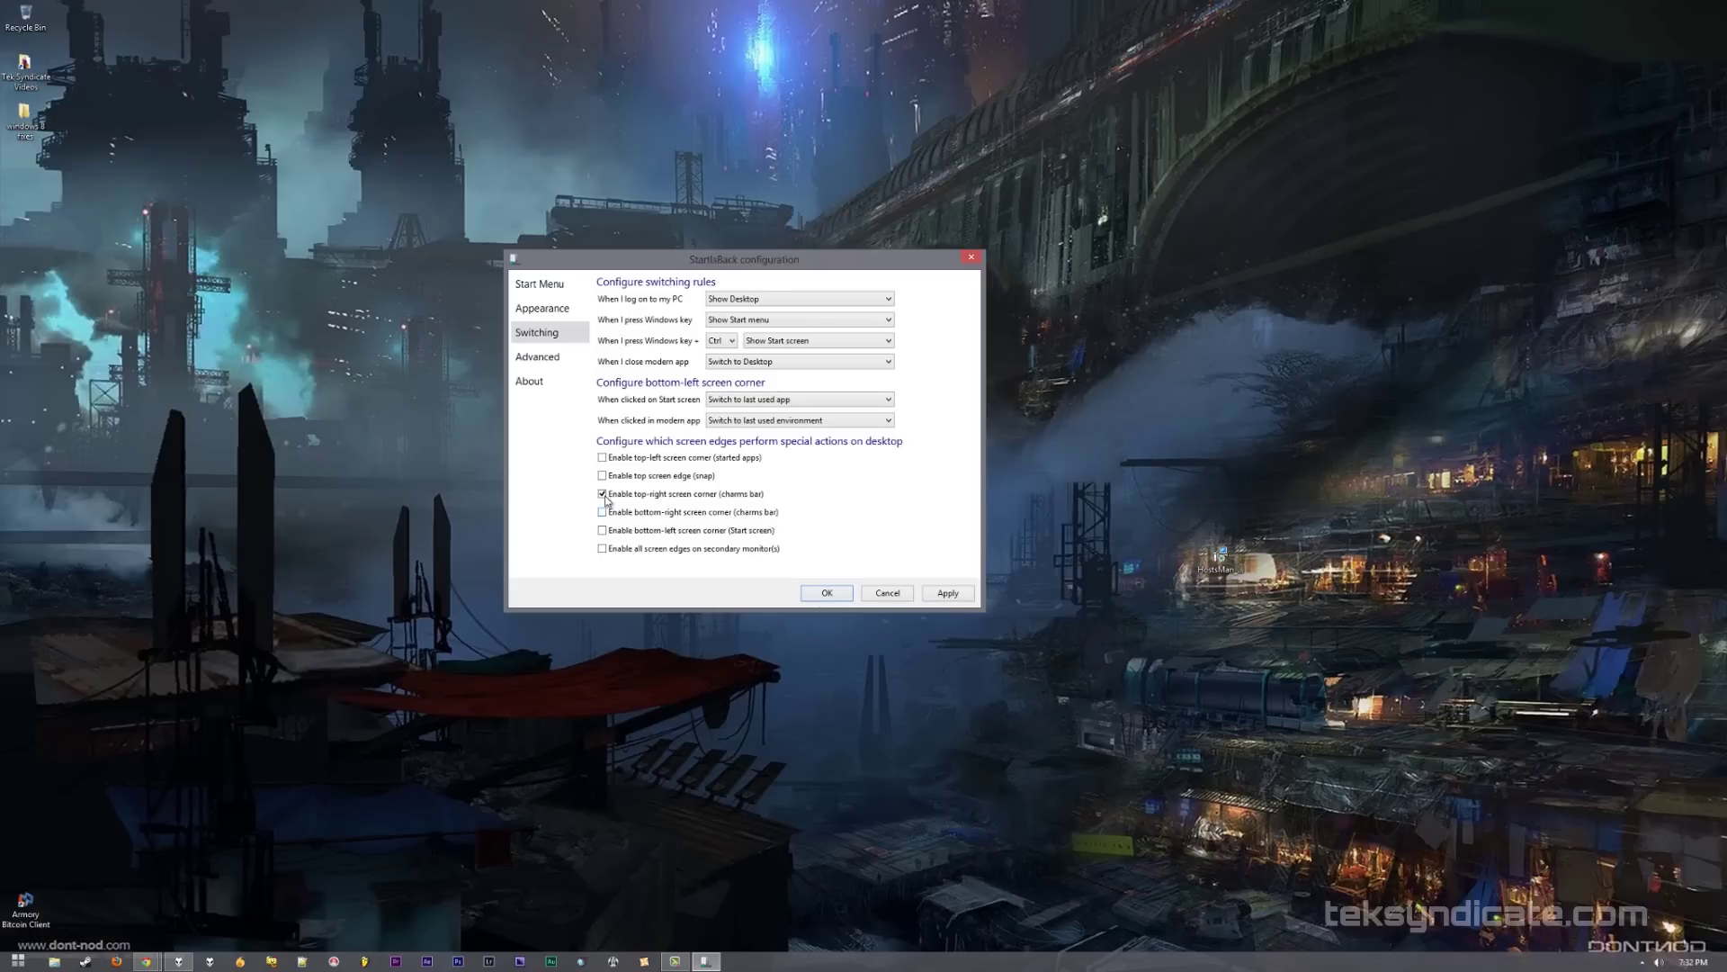
{"action": "left_click", "coordinate": [964, 601]}
{"action": "mouse_move", "coordinate": [1671, 282]}
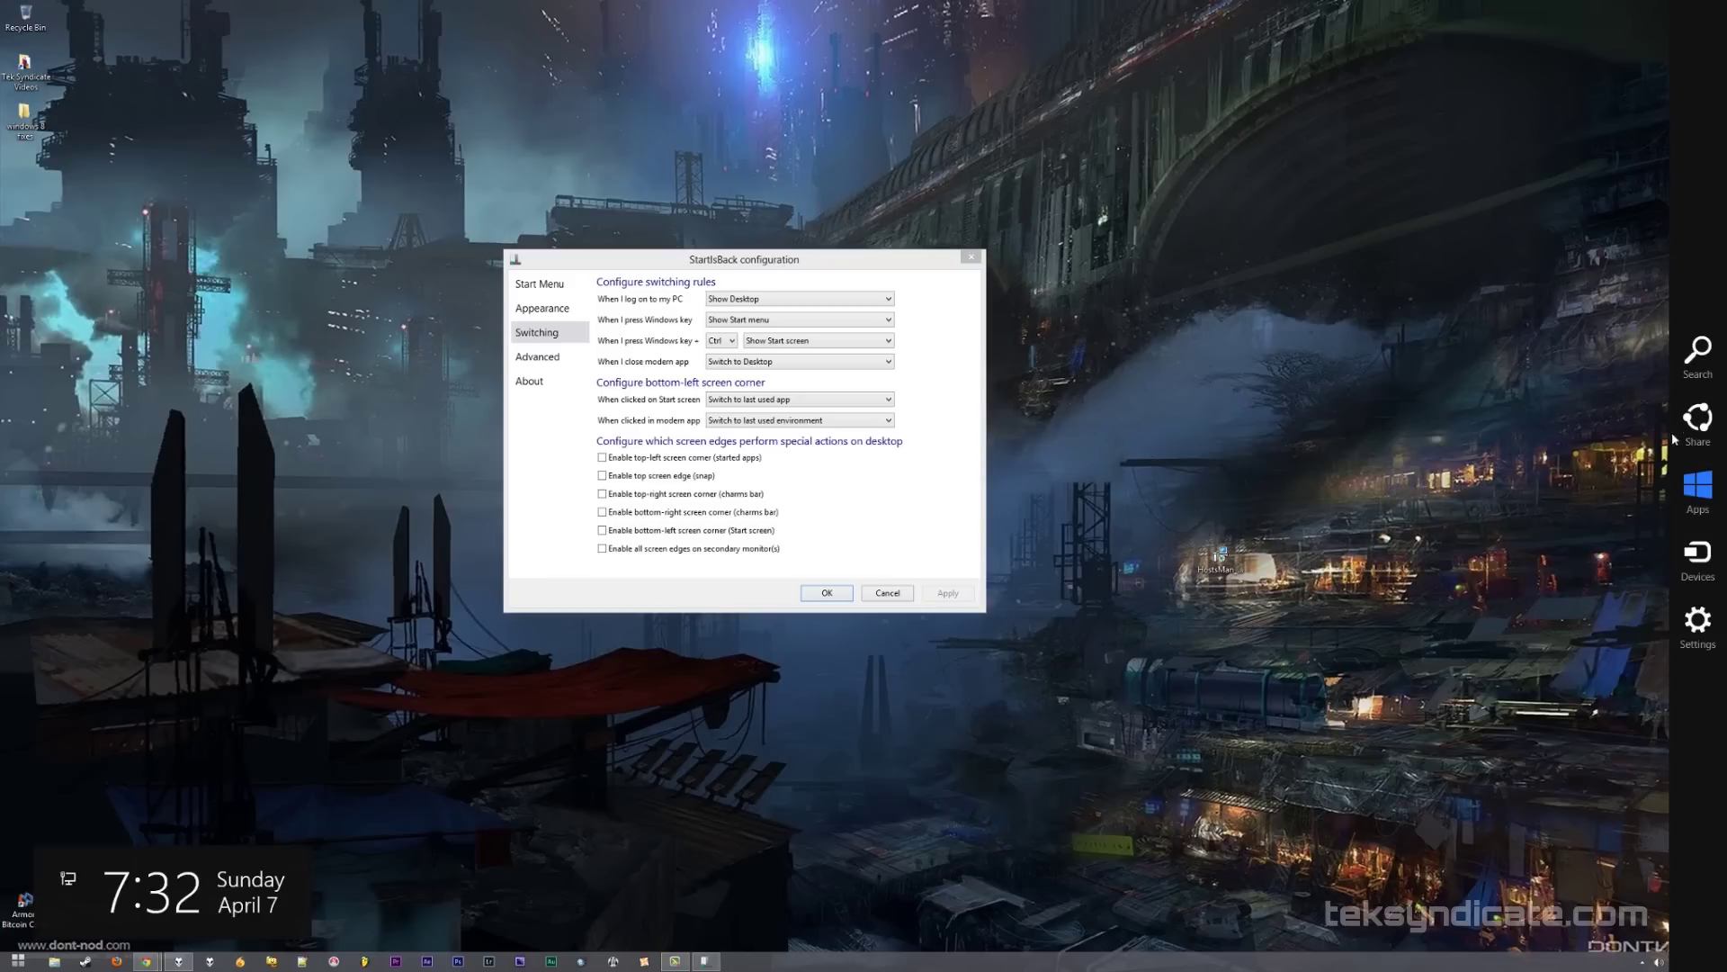
{"action": "left_click", "coordinate": [1699, 629]}
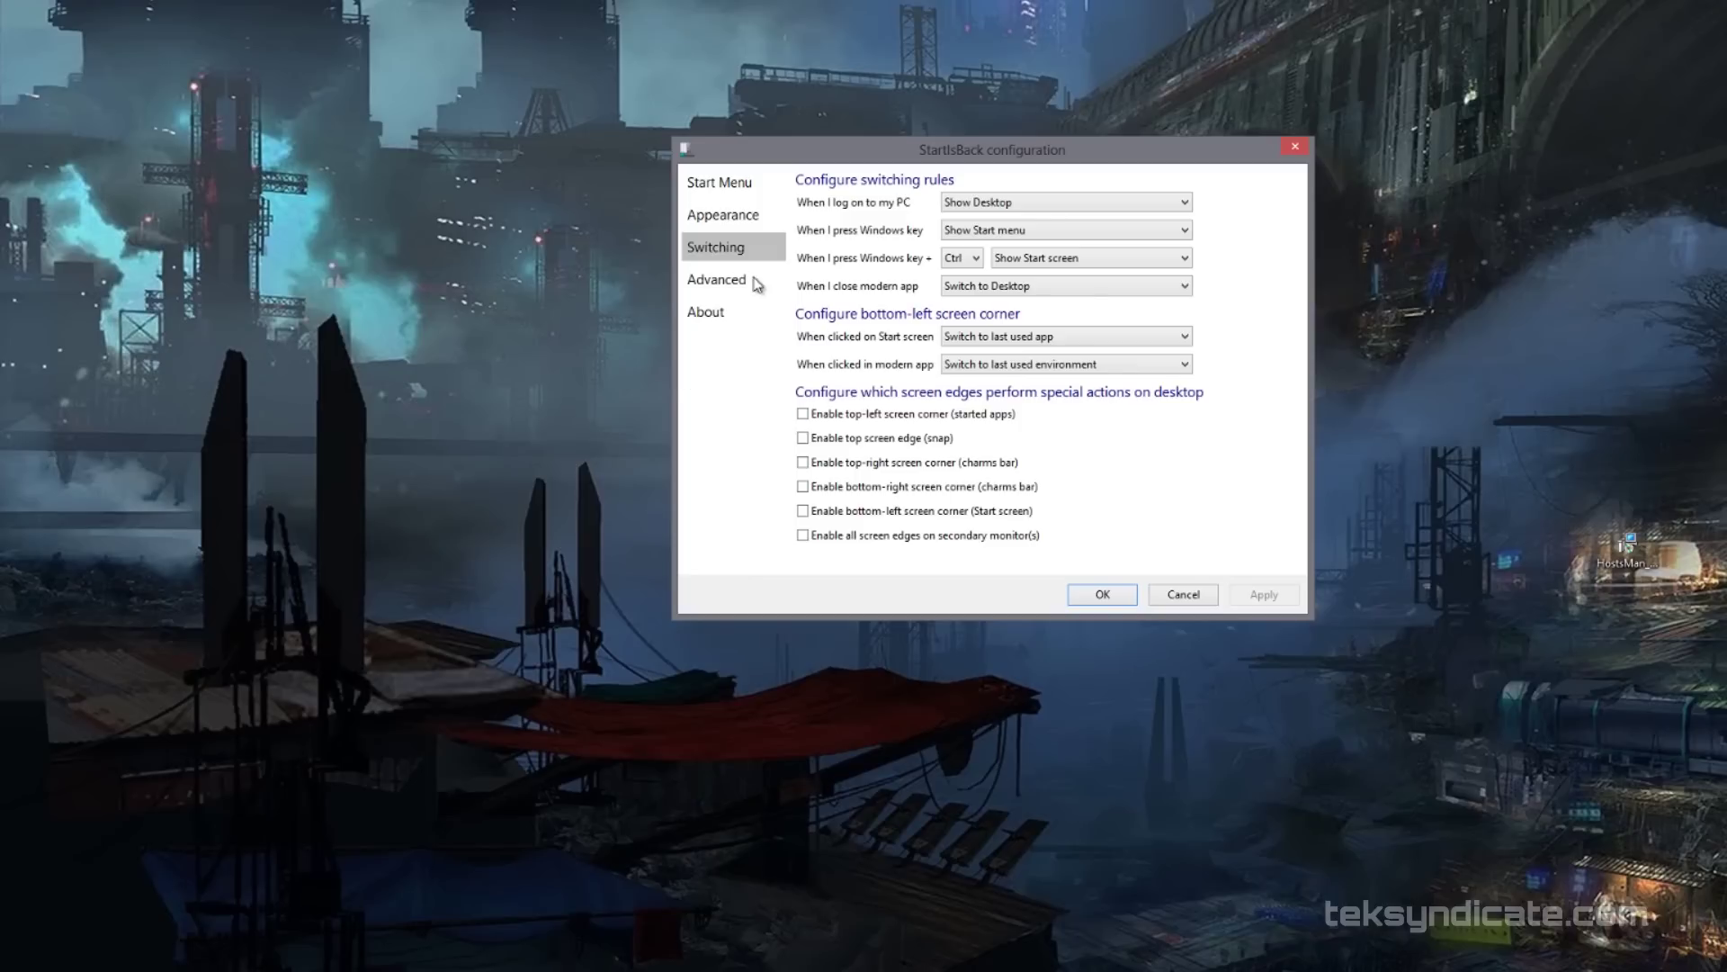
View StartIsBack's About and Advanced pages, check the Apps screen, then return to the desktop Start menu.
{"action": "left_click", "coordinate": [733, 303]}
{"action": "left_click", "coordinate": [727, 284]}
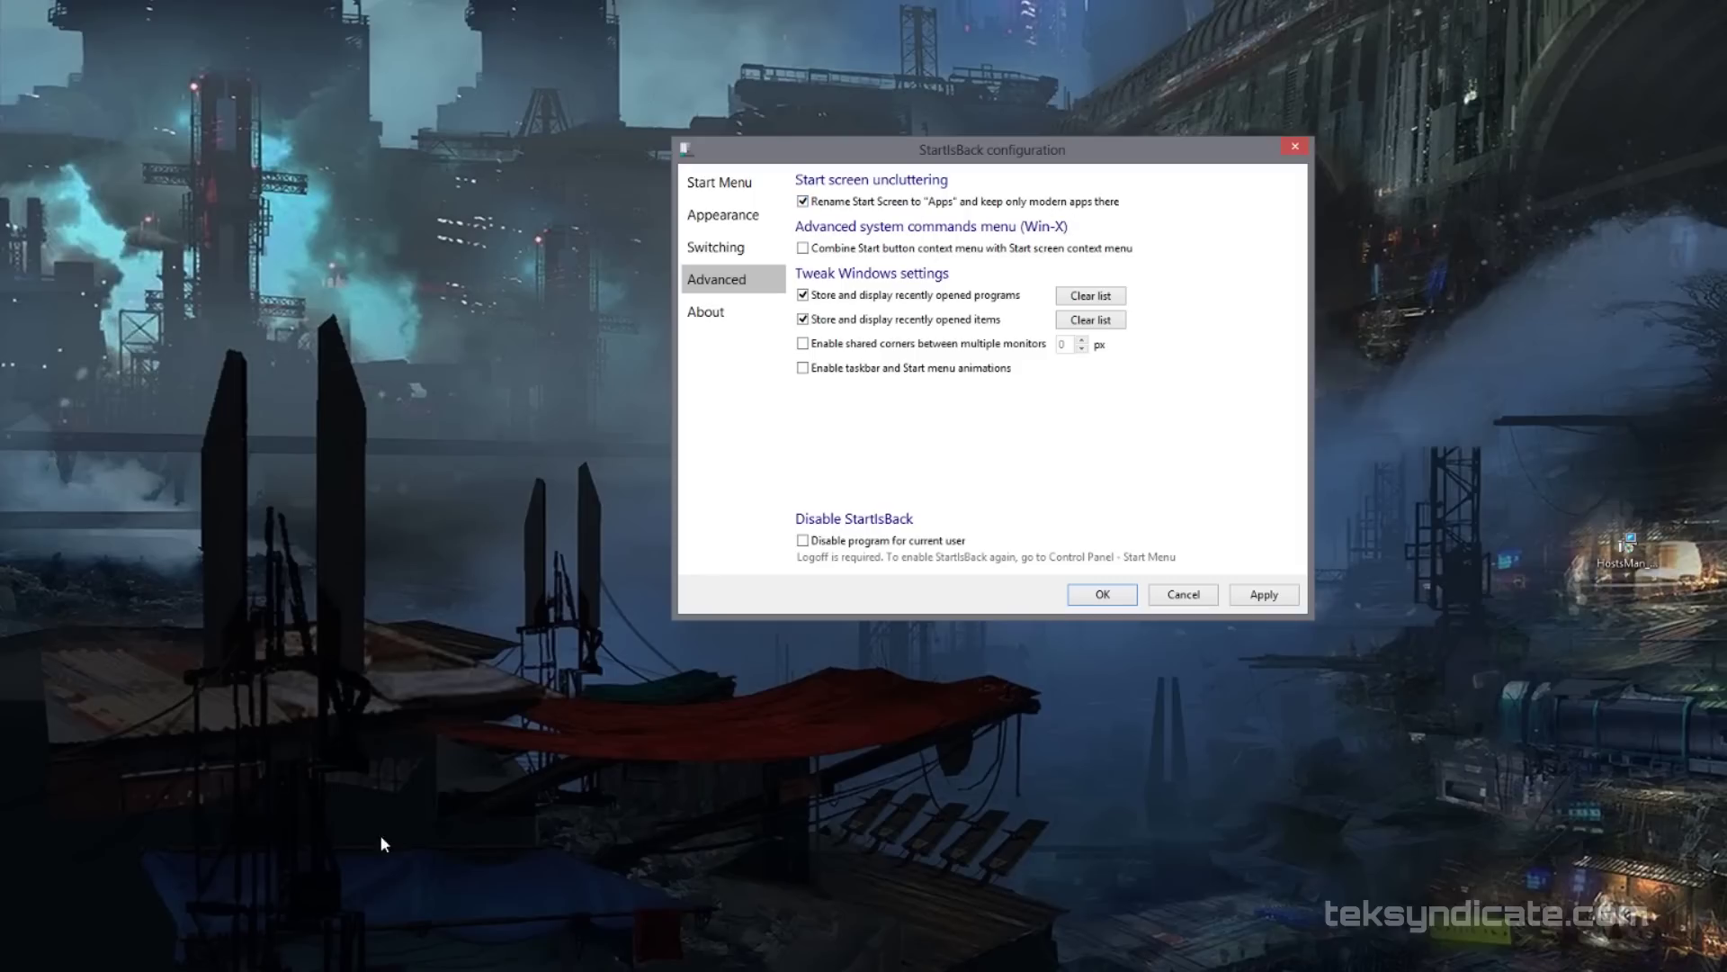
{"action": "key", "text": "super"}
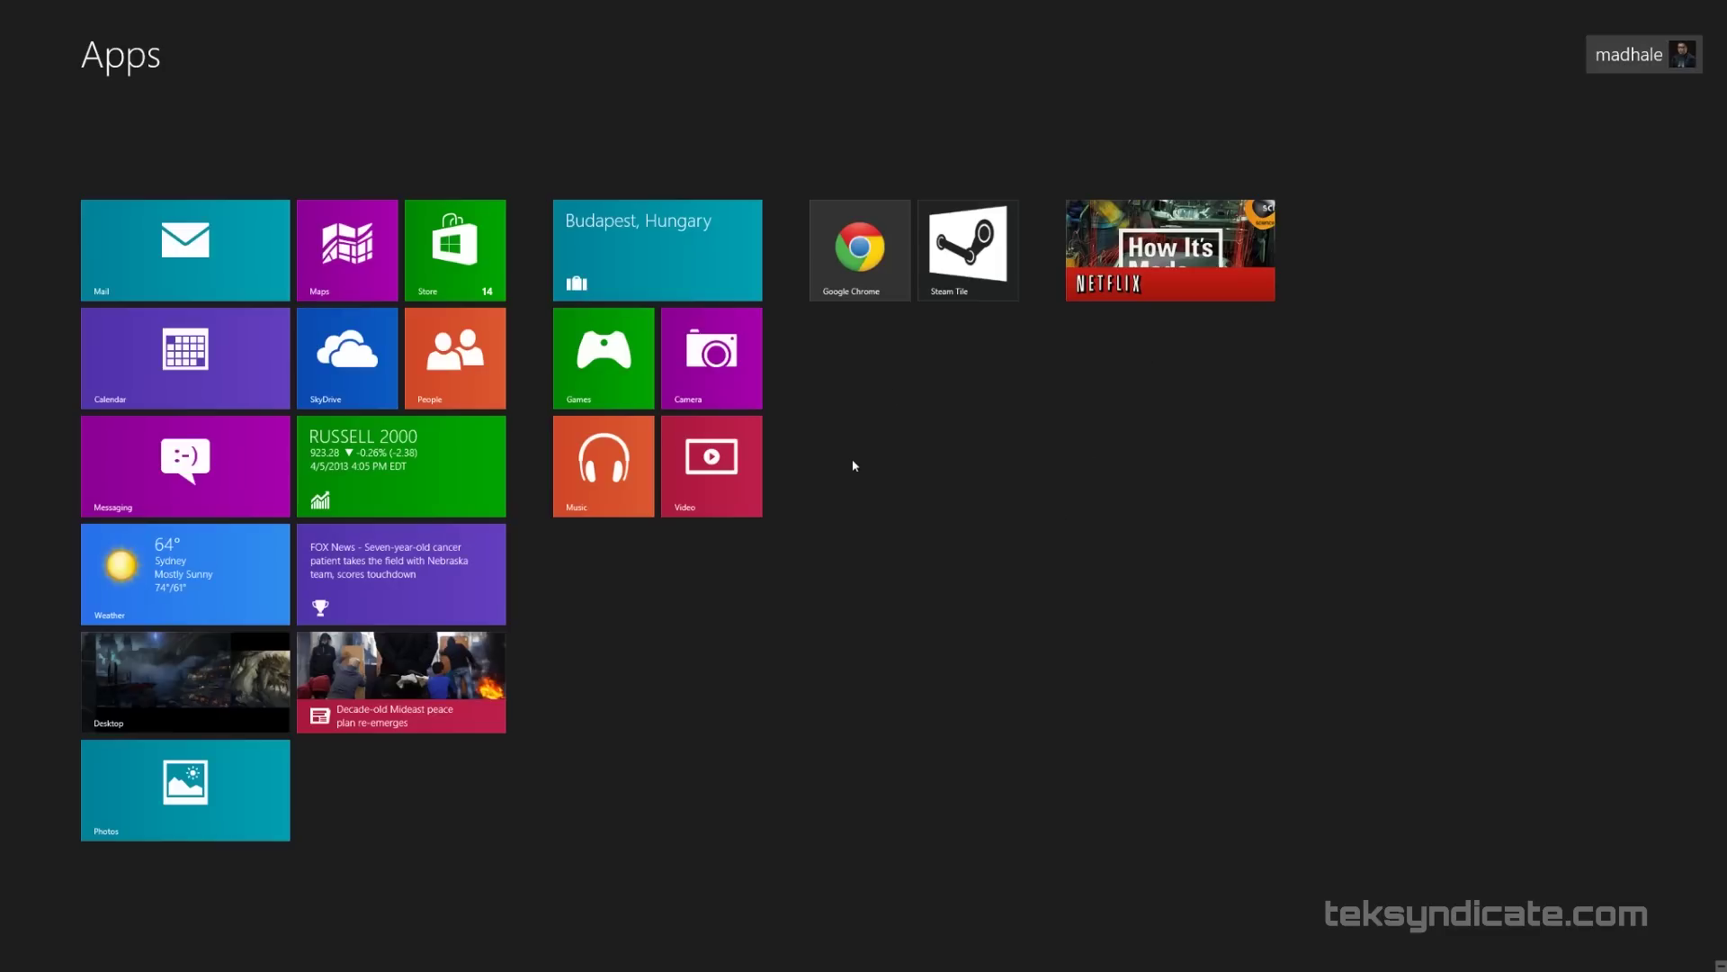
{"action": "key", "text": "Tab"}
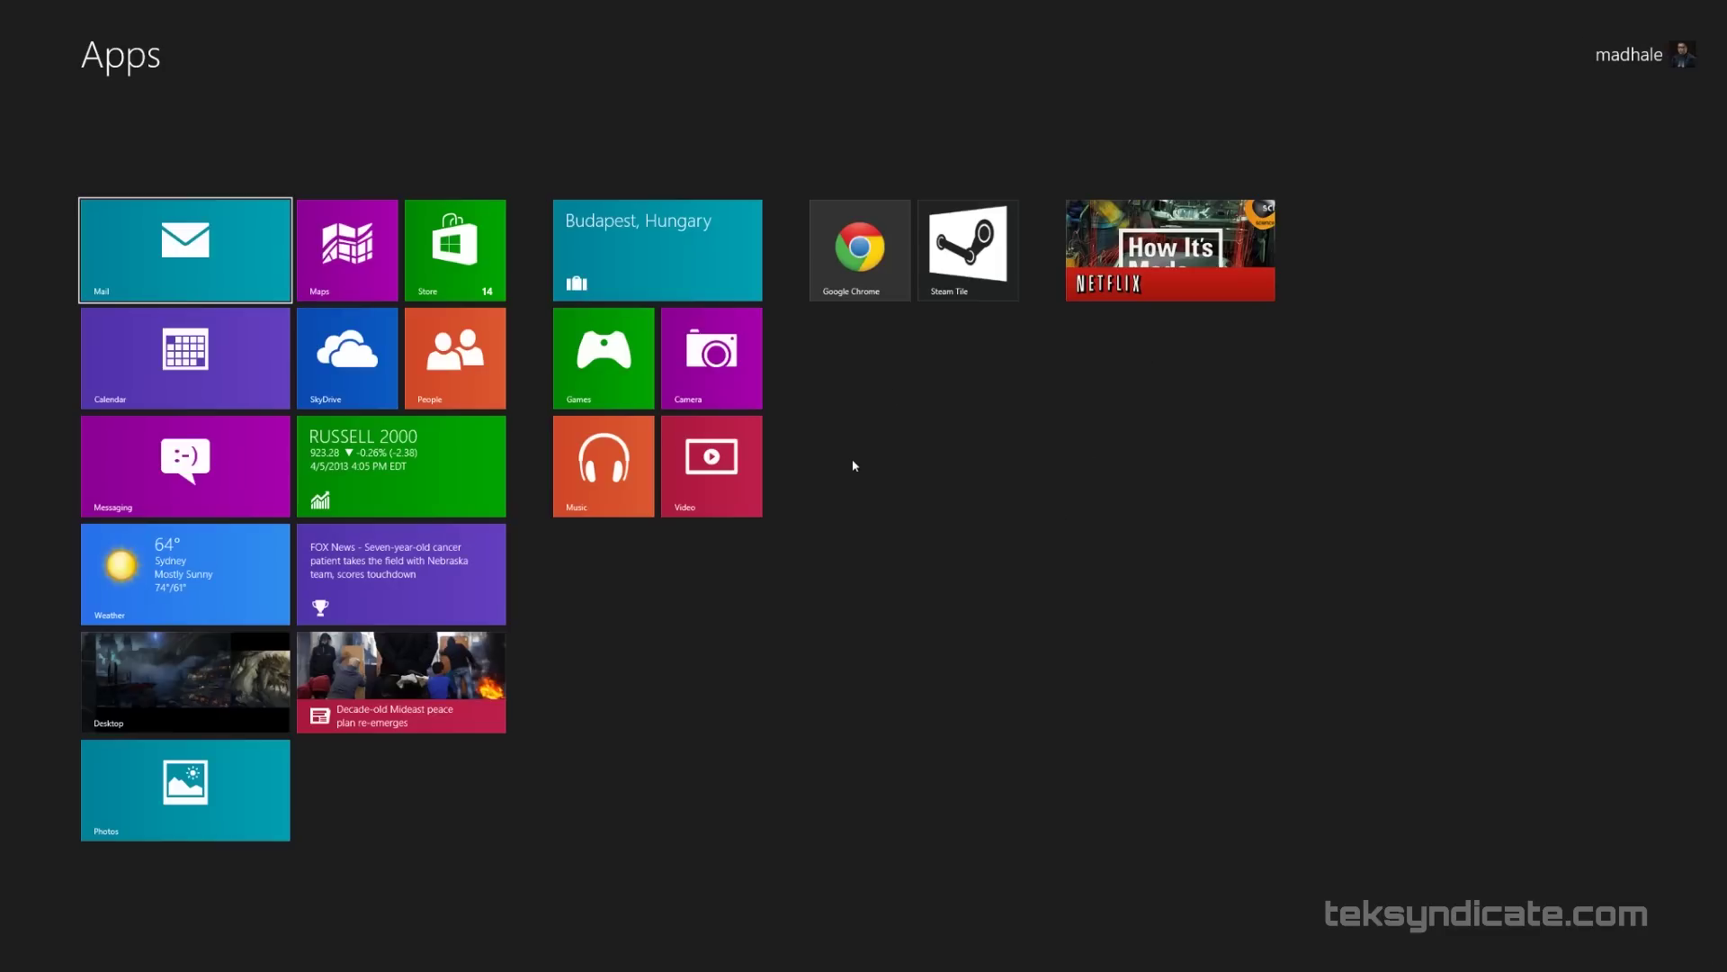
{"action": "key", "text": "super"}
{"action": "key", "text": "Escape"}
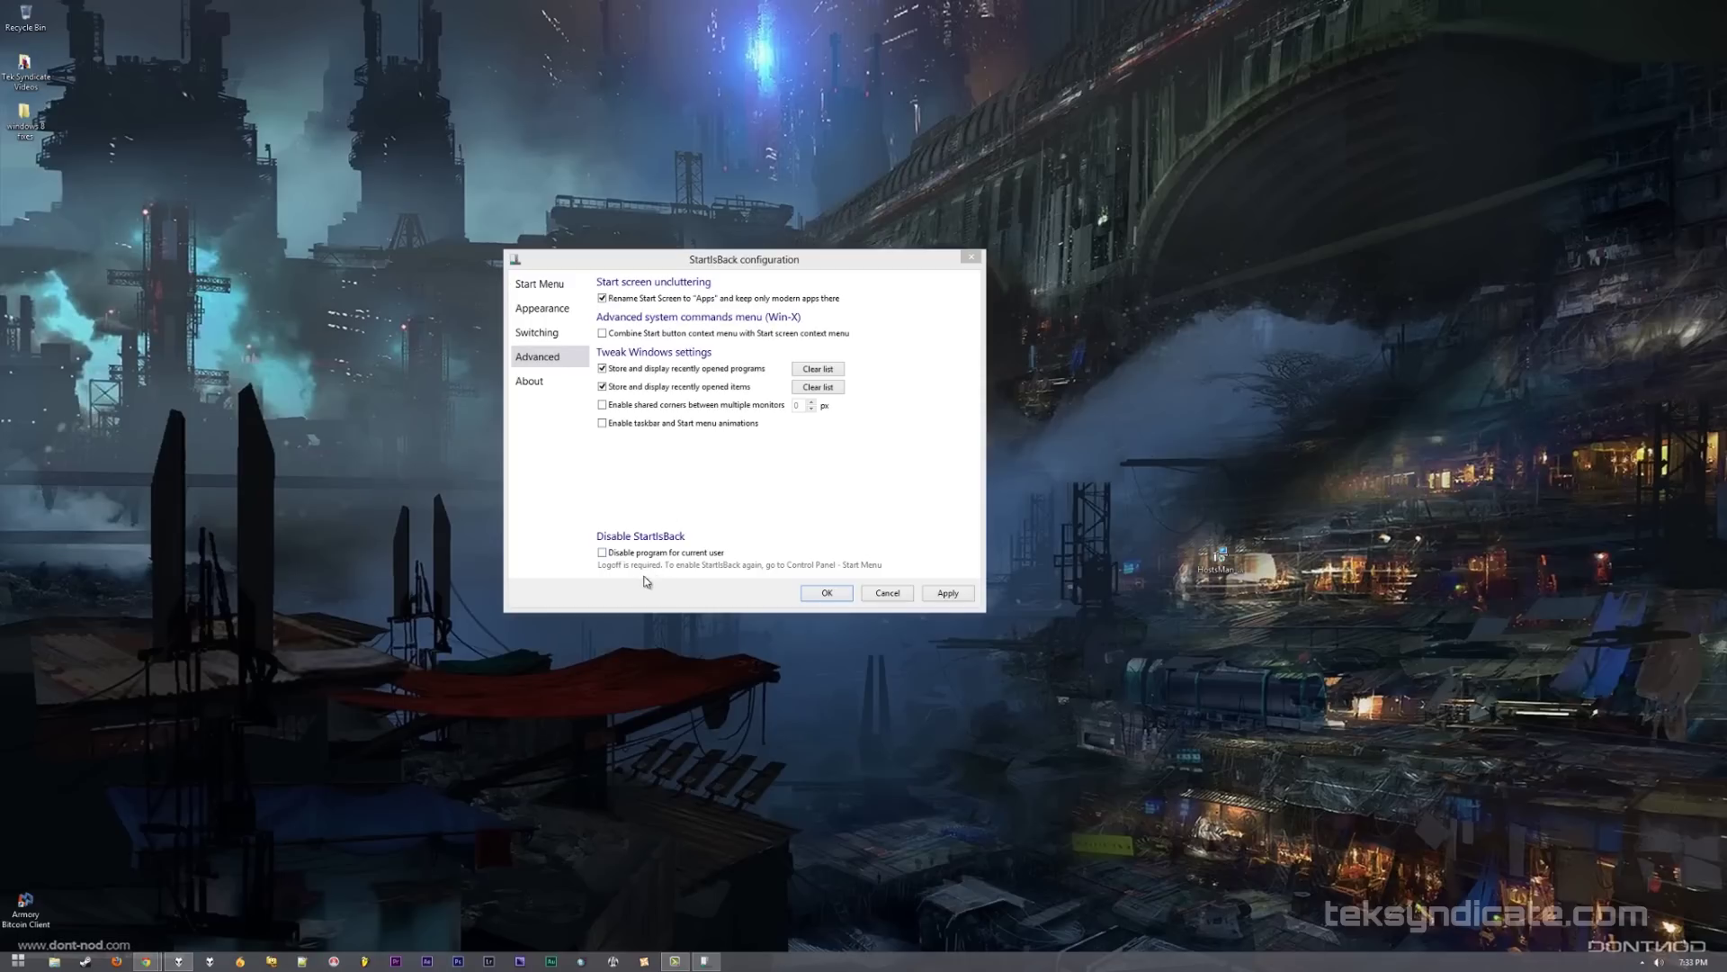
{"action": "left_click", "coordinate": [18, 963]}
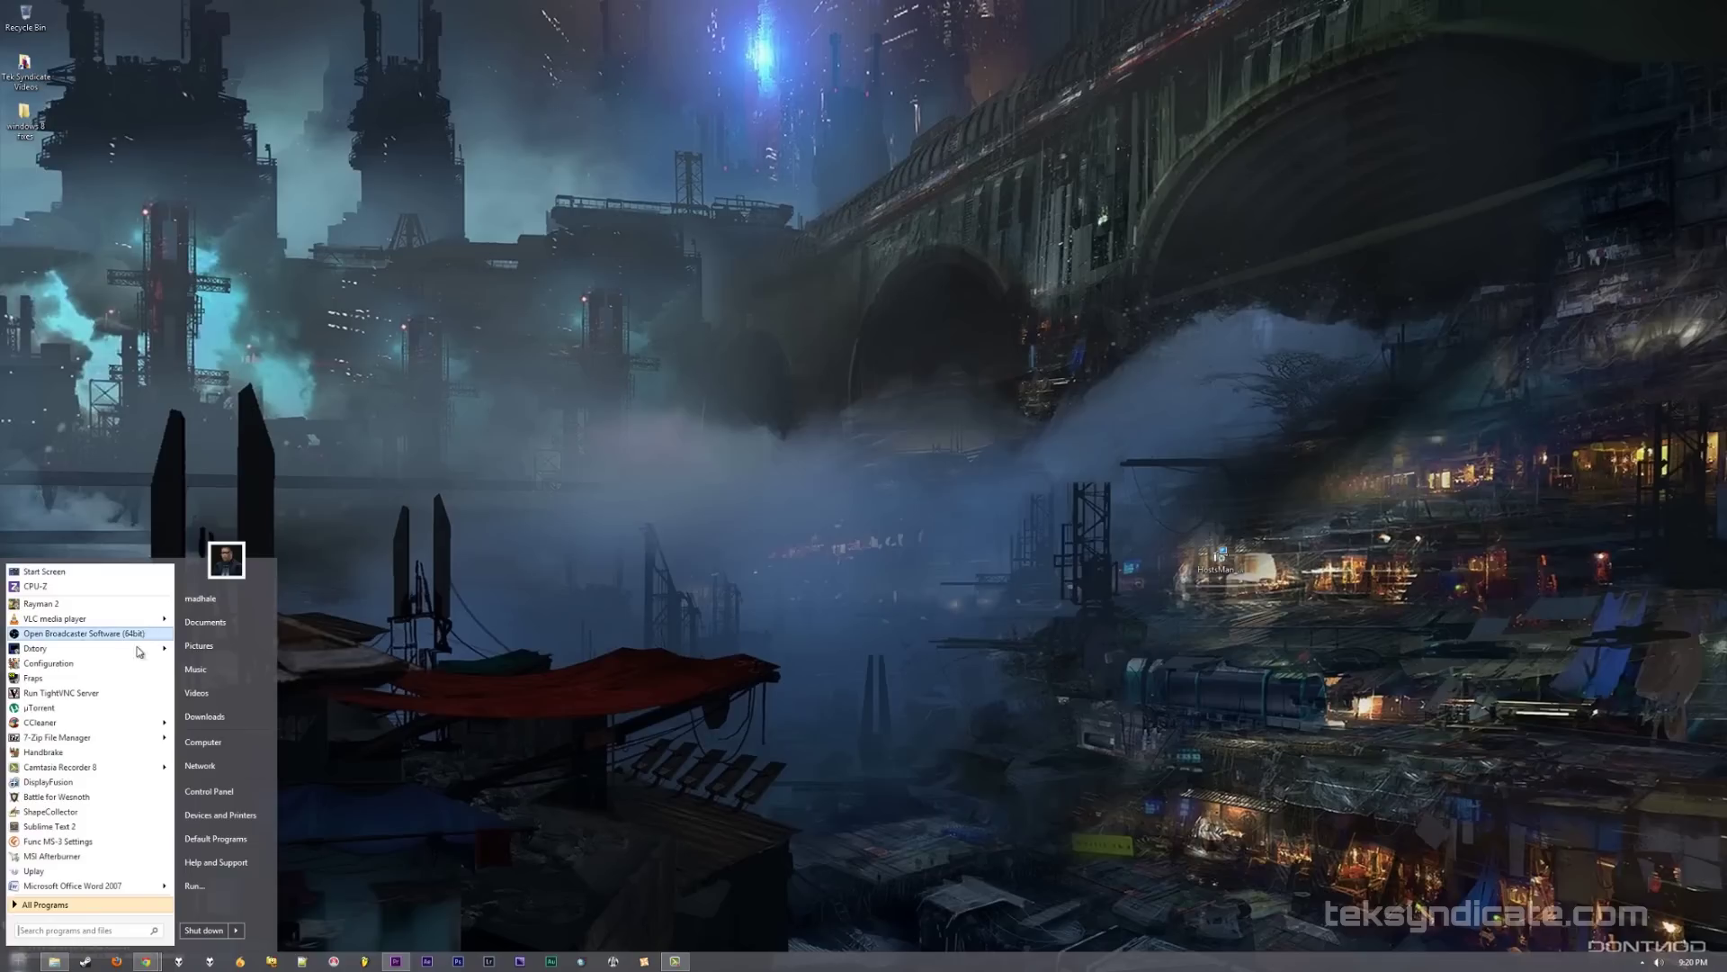
Show the Start menu context menus for Run TightVNC Server and 7-Zip File Manager.
{"action": "right_click", "coordinate": [45, 695]}
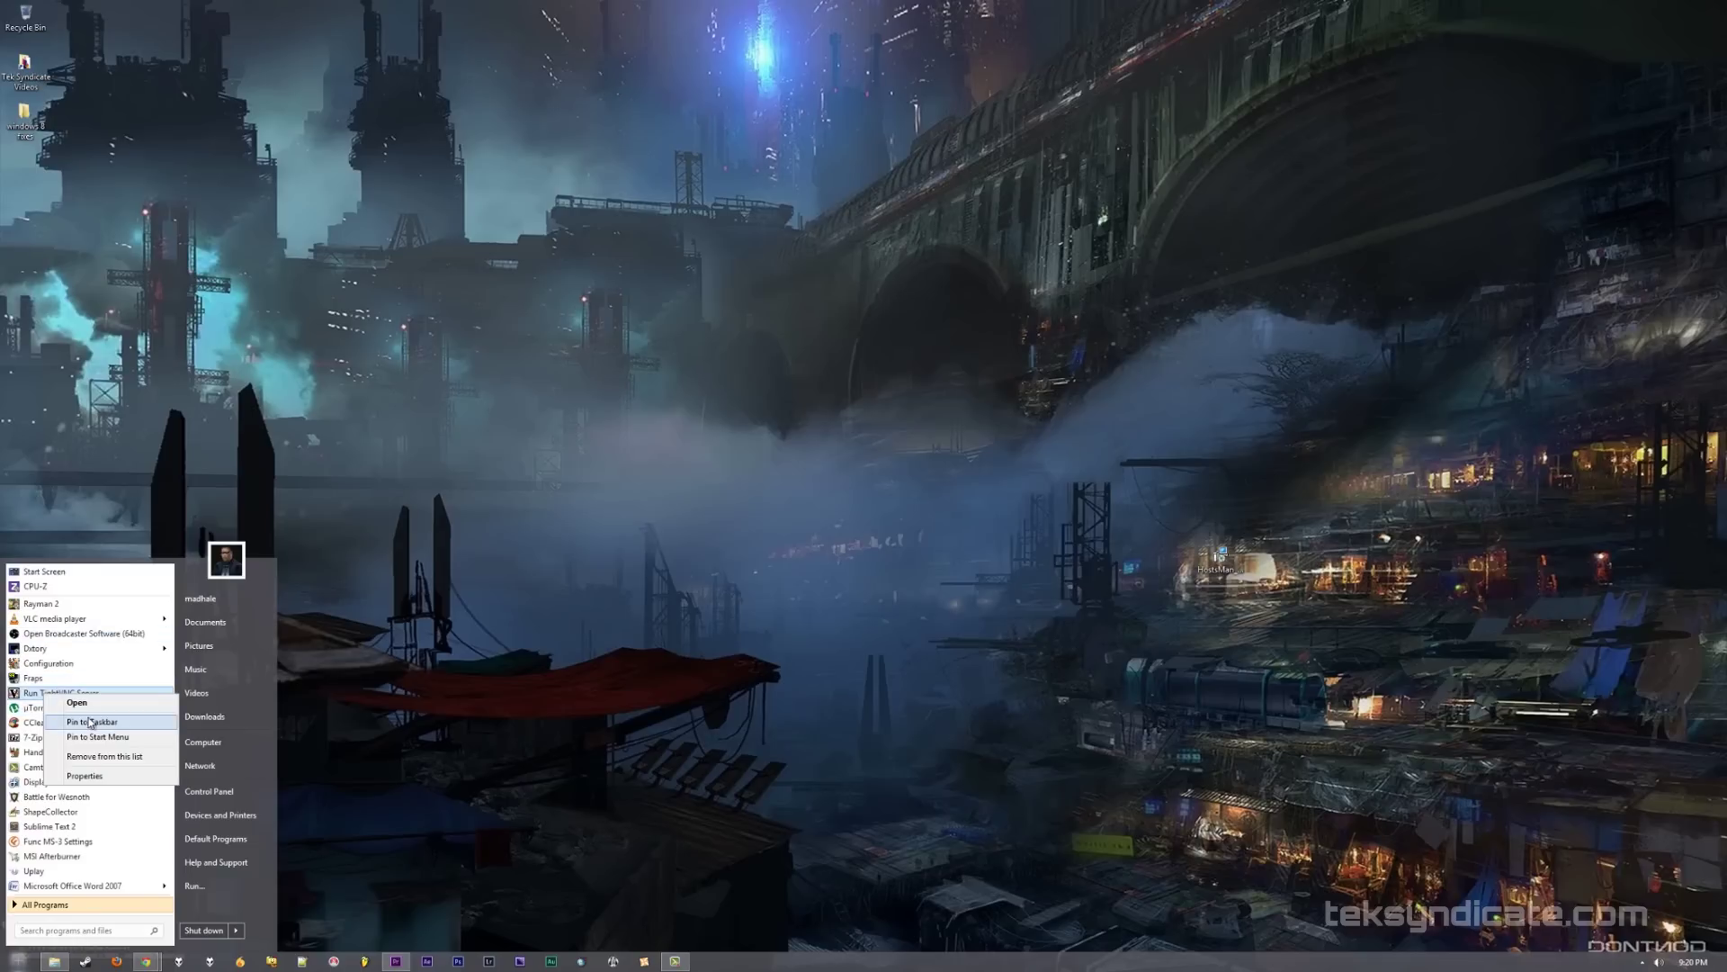
{"action": "right_click", "coordinate": [33, 742]}
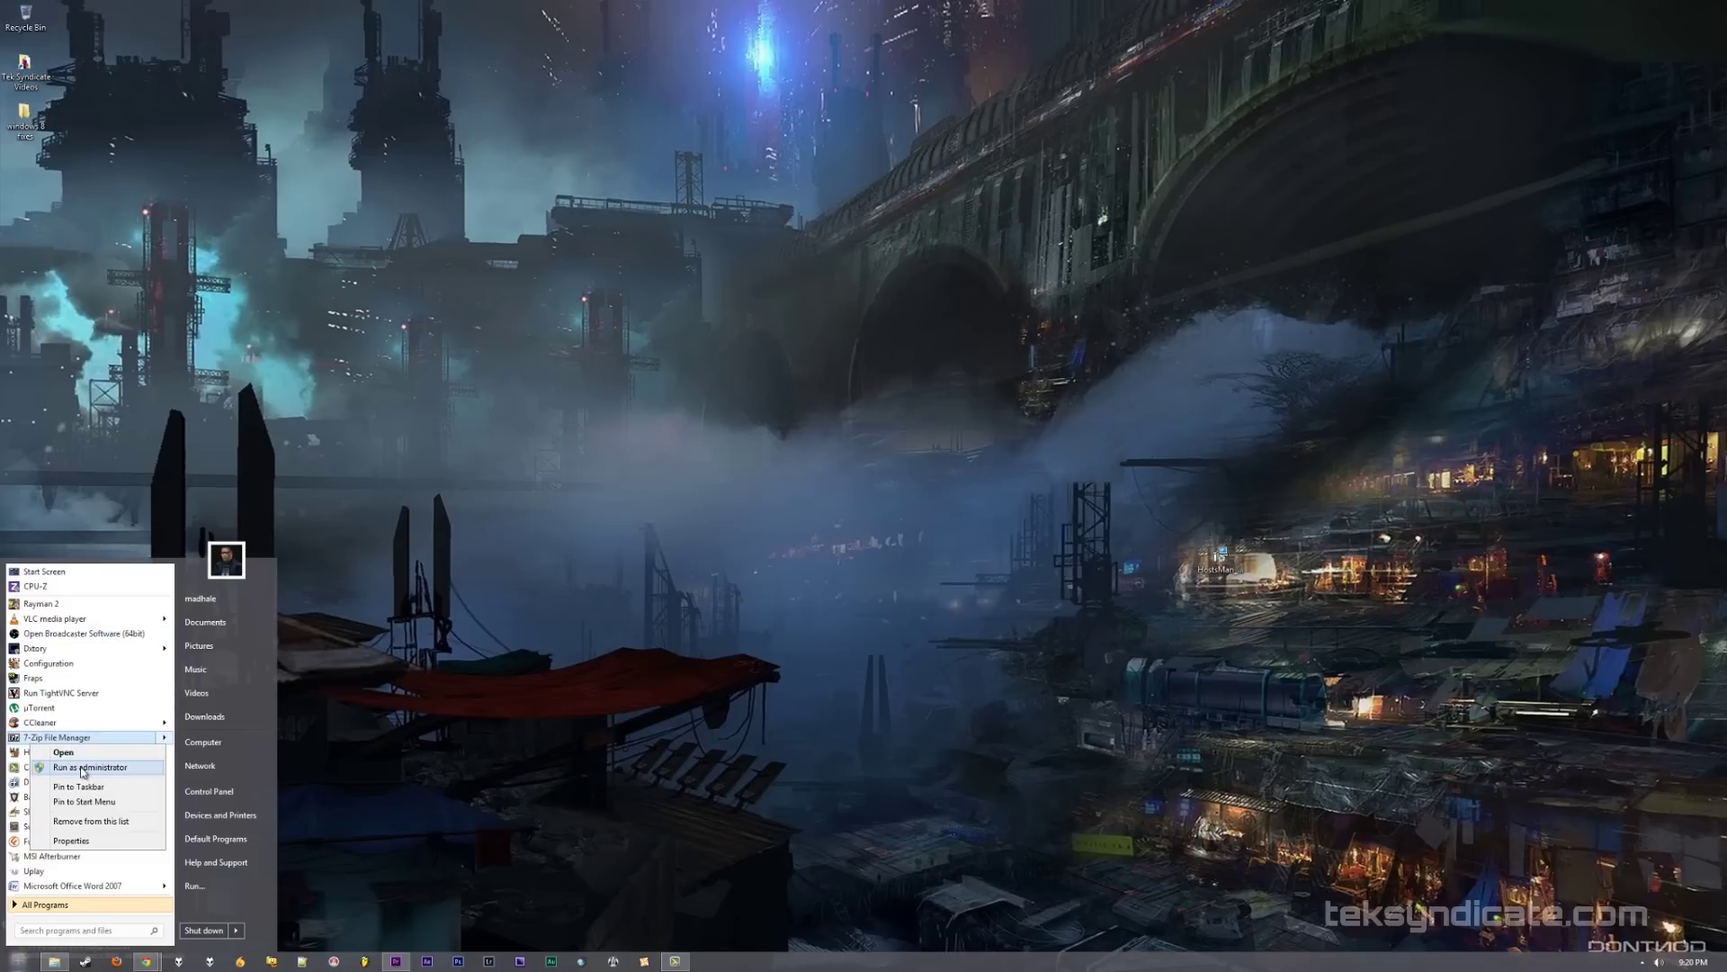